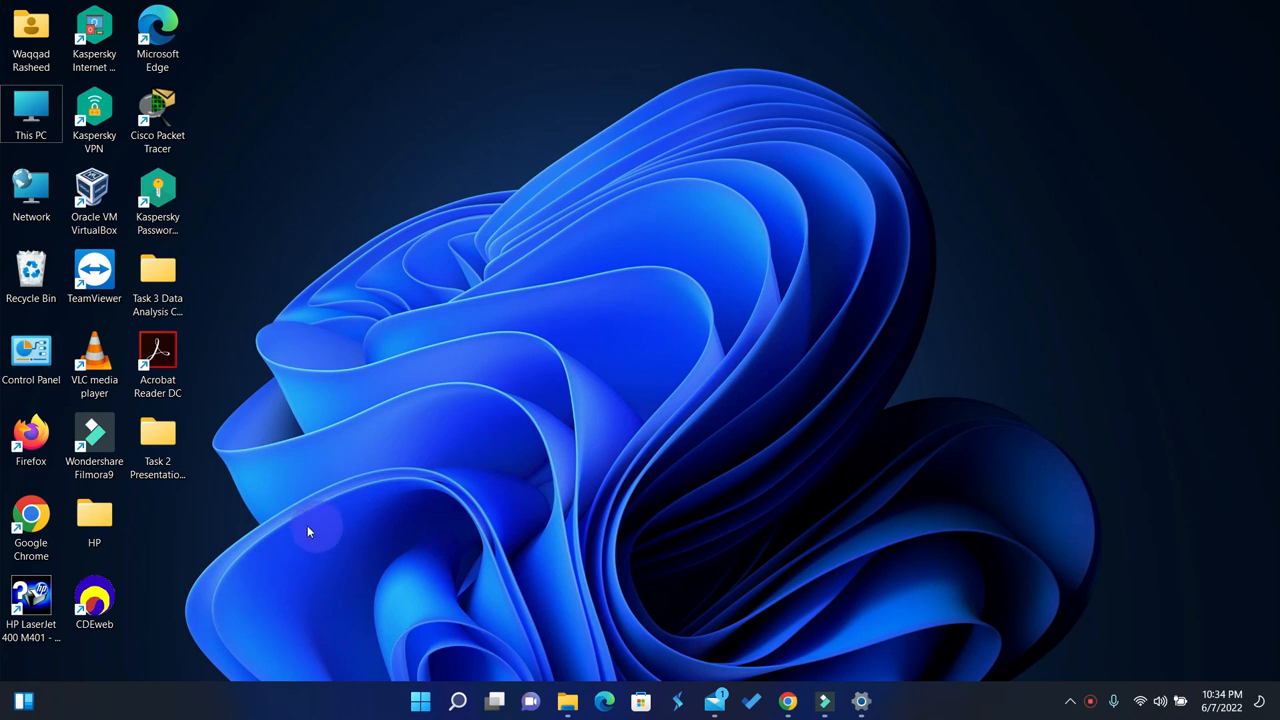
# Step: Open the 0417_s16_qp_22 question paper from the desktop's Task 2 Presentation folder and go to Task 5 – Presentation on page 11
pyautogui.doubleClick(155, 440)
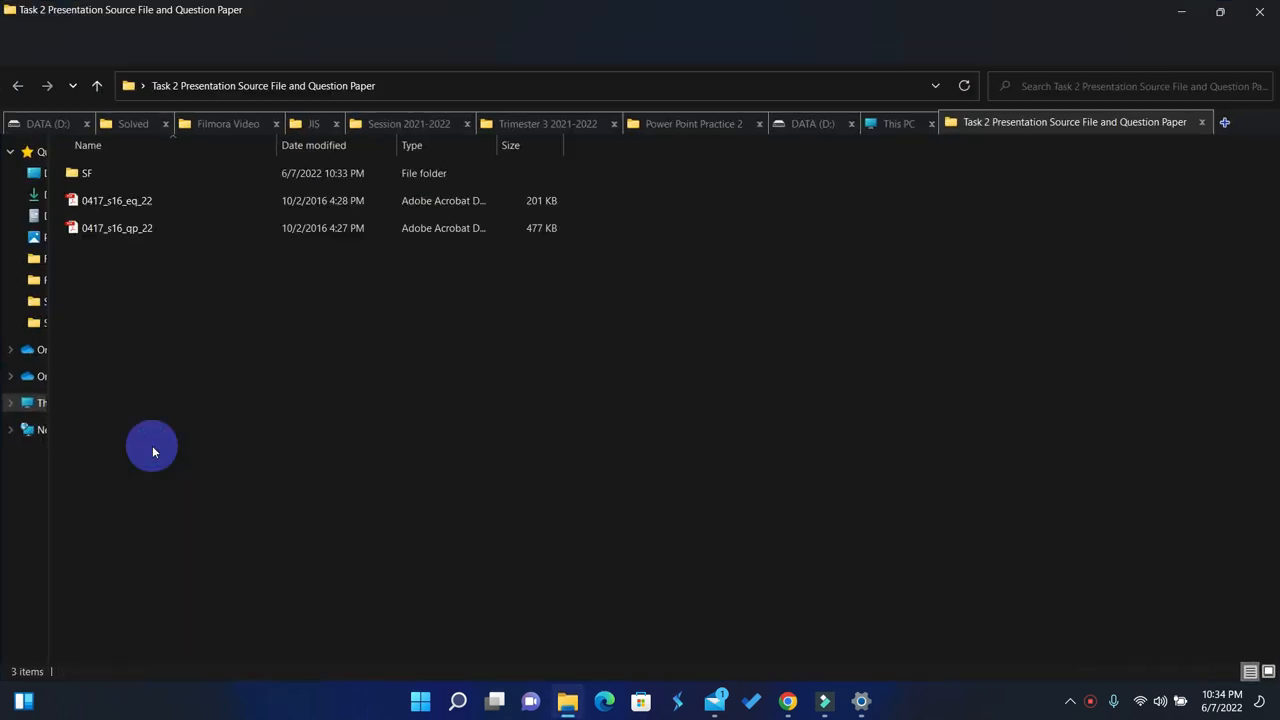
pyautogui.doubleClick(128, 234)
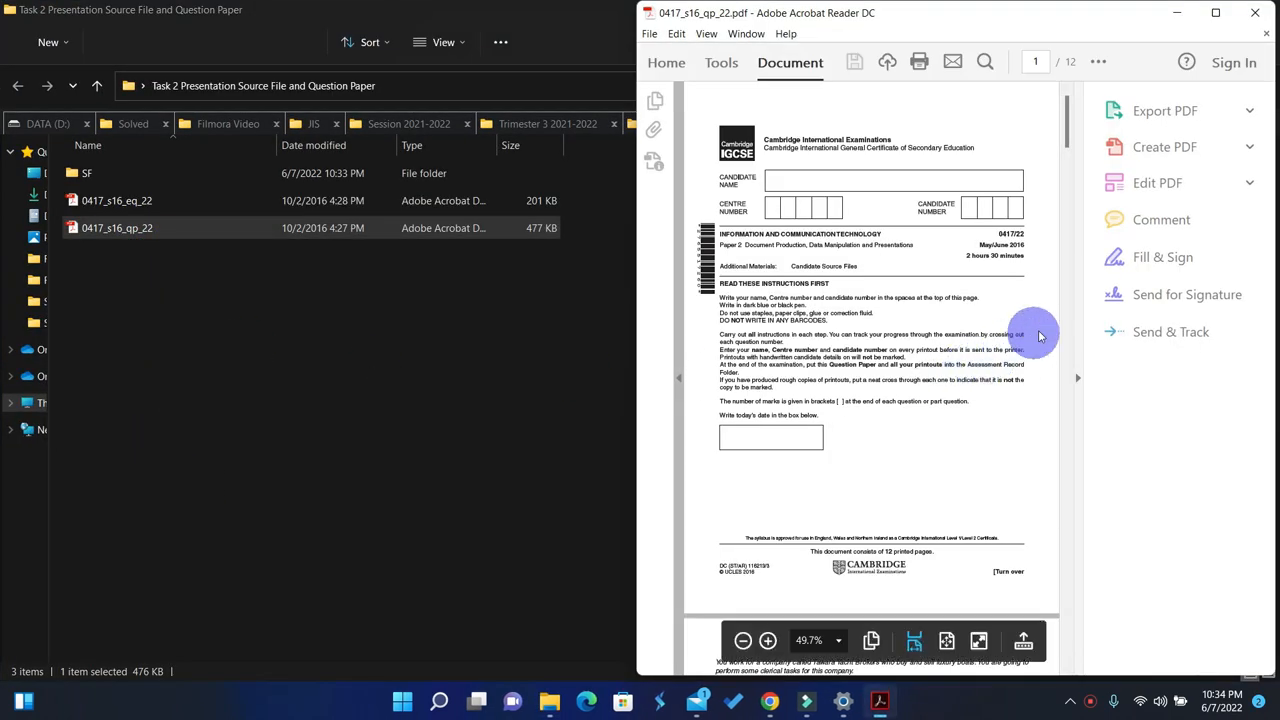
pyautogui.click(1076, 377)
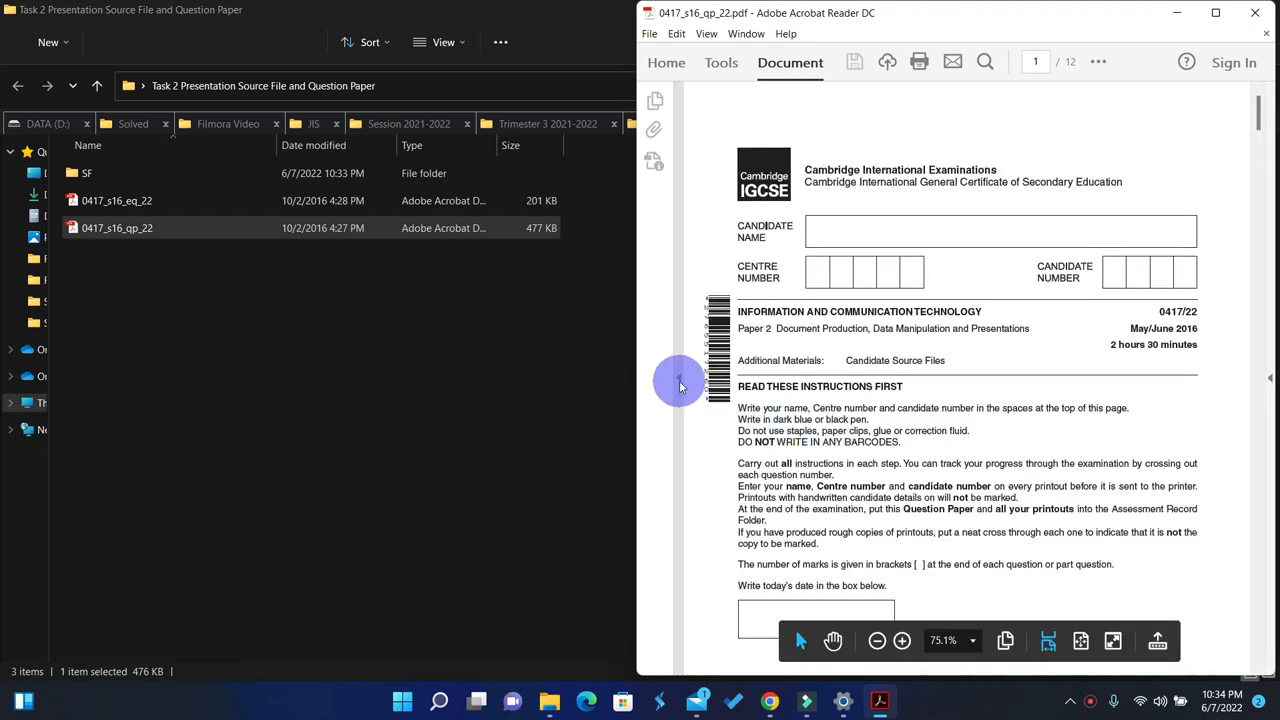
pyautogui.click(679, 384)
pyautogui.moveTo(1257, 118); pyautogui.dragTo(3, 588)
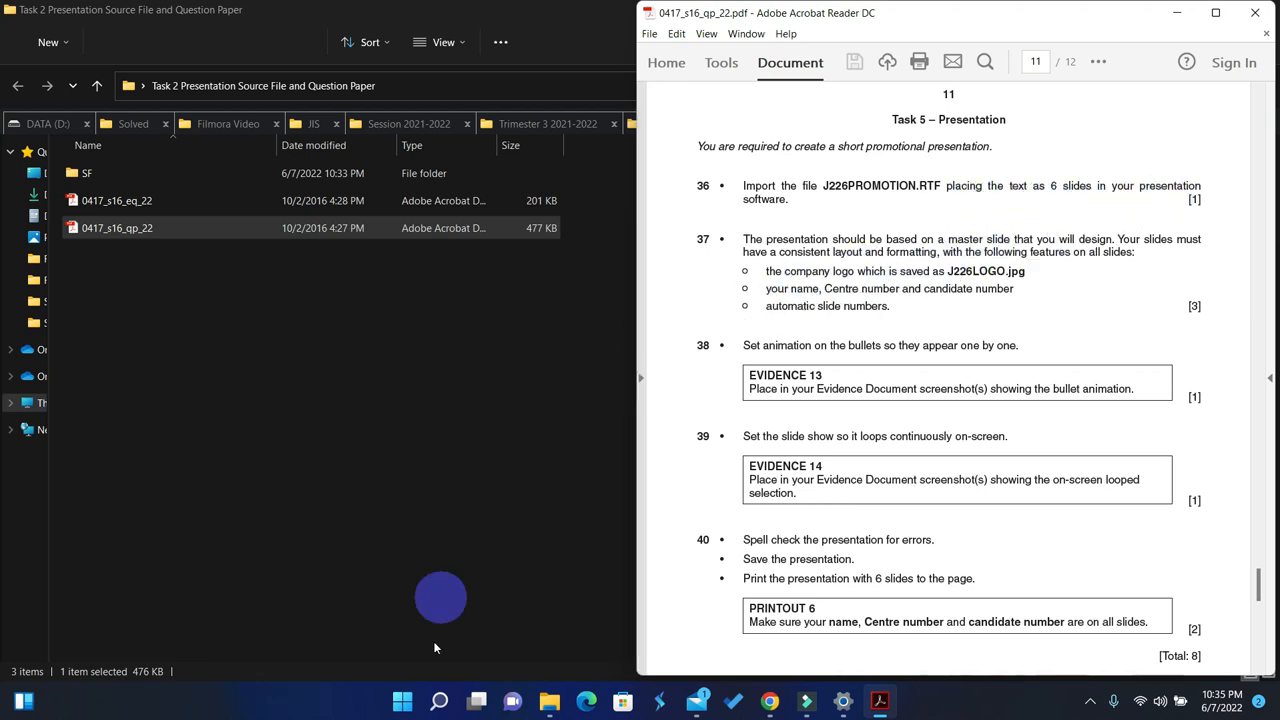
# Step: Search for PowerPoint on the computer and start it
pyautogui.click(437, 703)
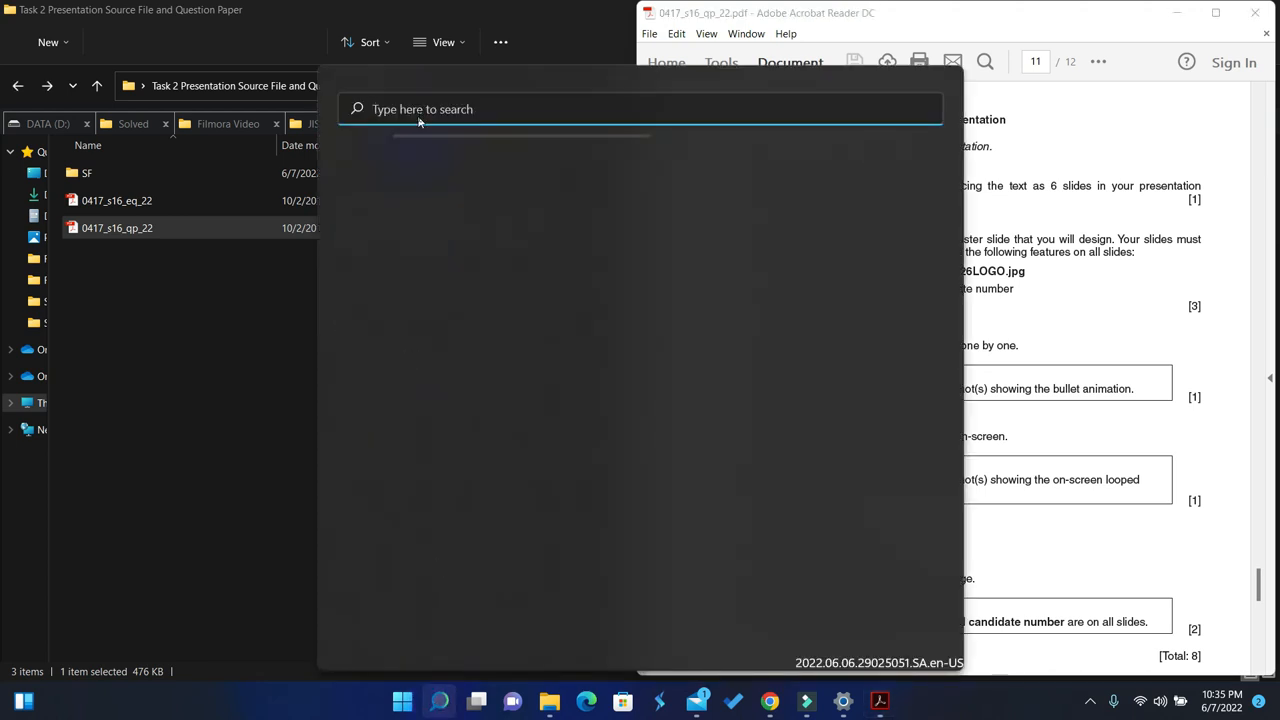
pyautogui.write('pow')
pyautogui.click(401, 237)
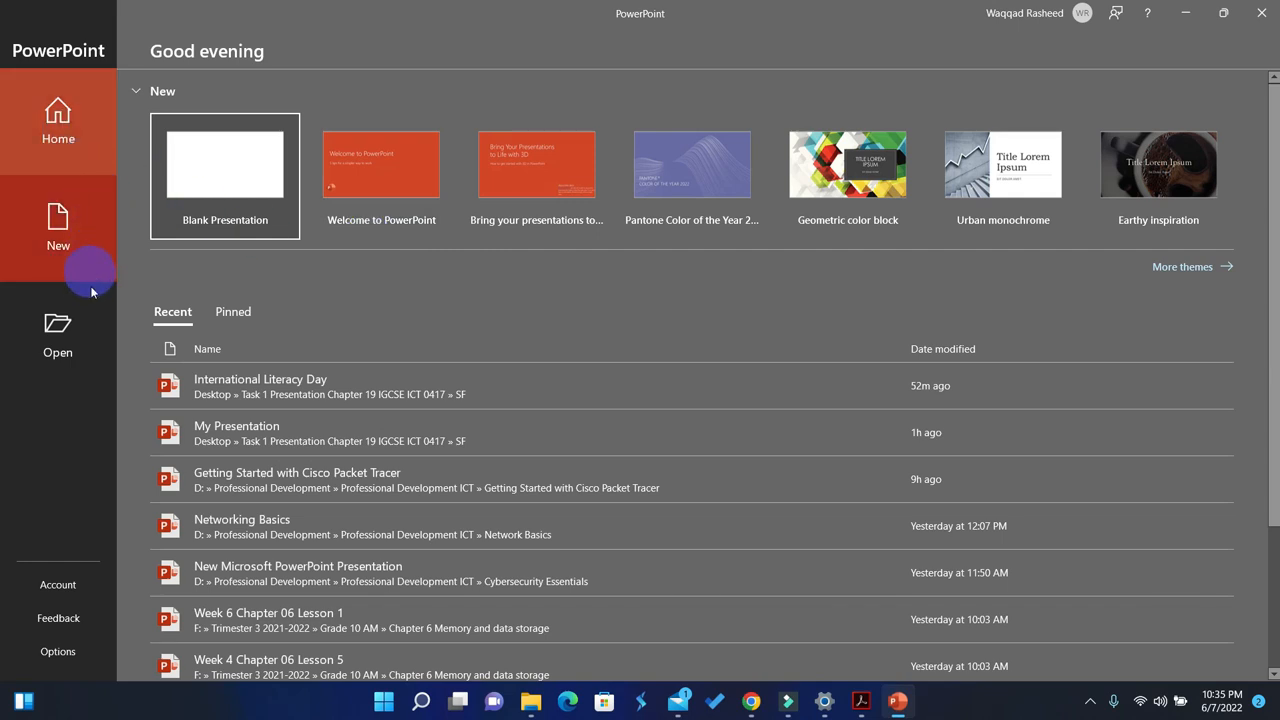
# Step: Browse for a file to open, going to the SF folder inside the desktop's Task 2 Presentation Source File and Question Paper folder
pyautogui.click(62, 333)
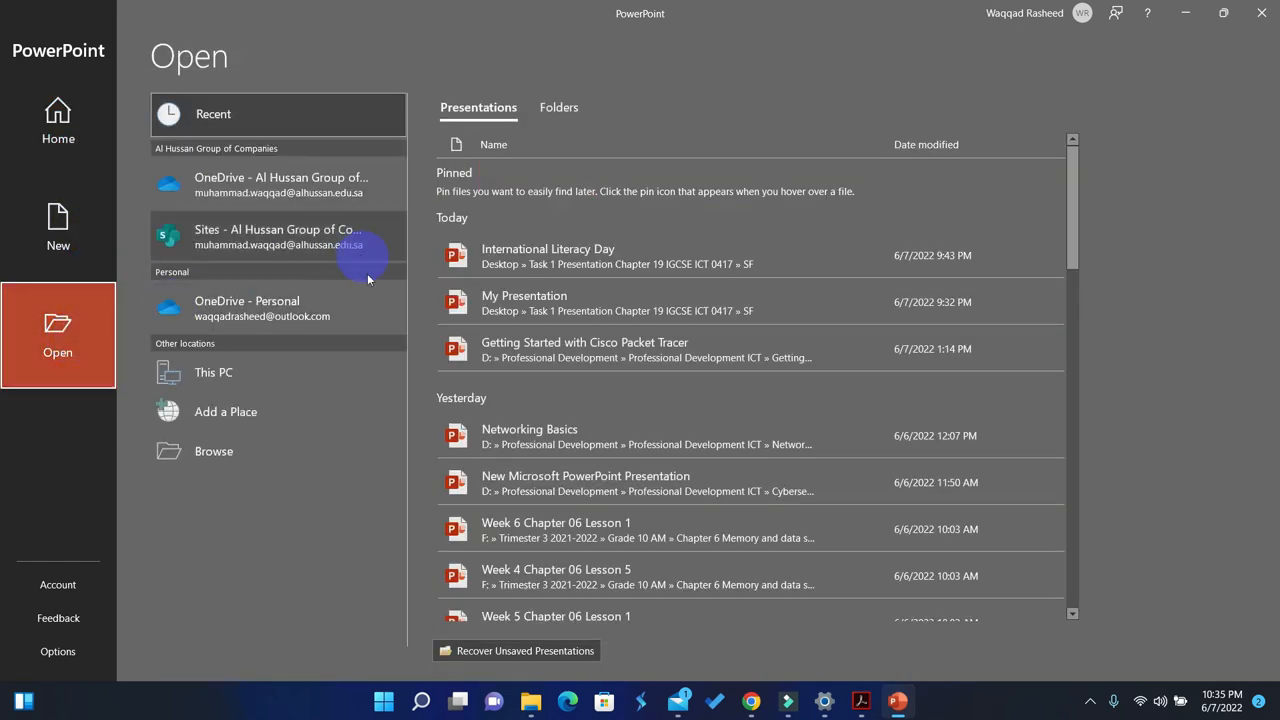
pyautogui.click(214, 455)
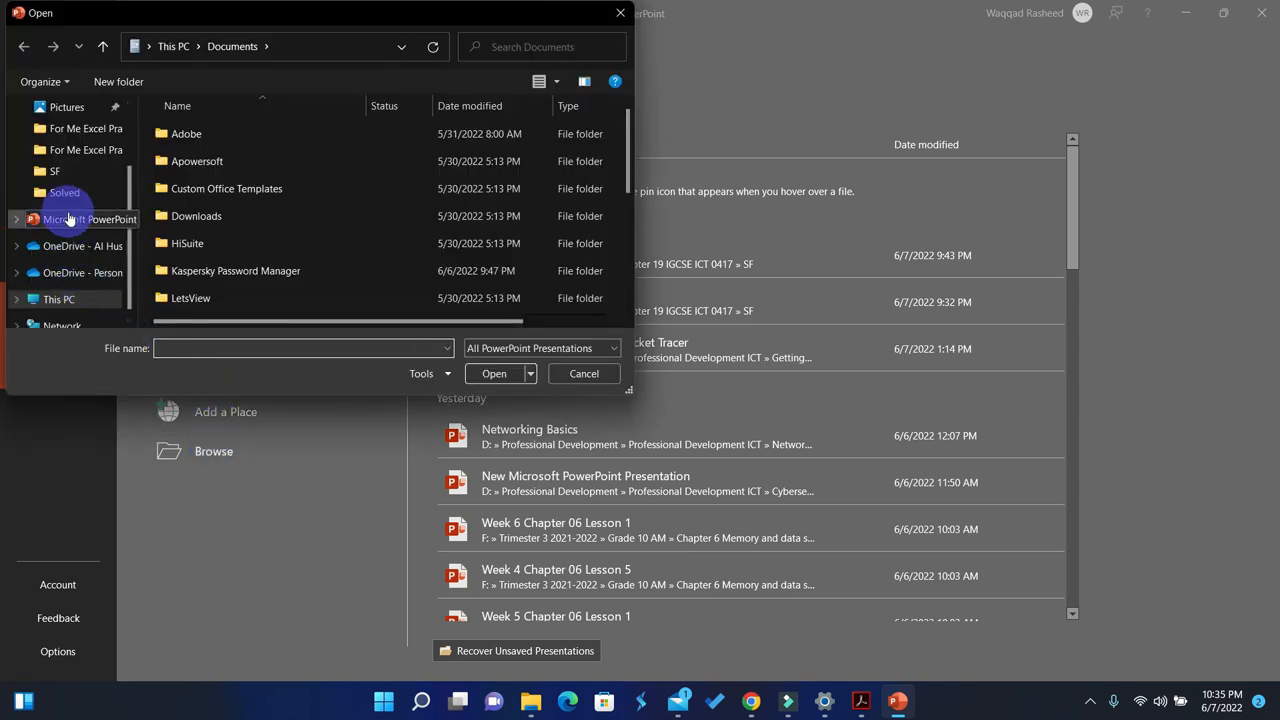
pyautogui.scroll(1, 70, 210)
pyautogui.scroll(1, 68, 162)
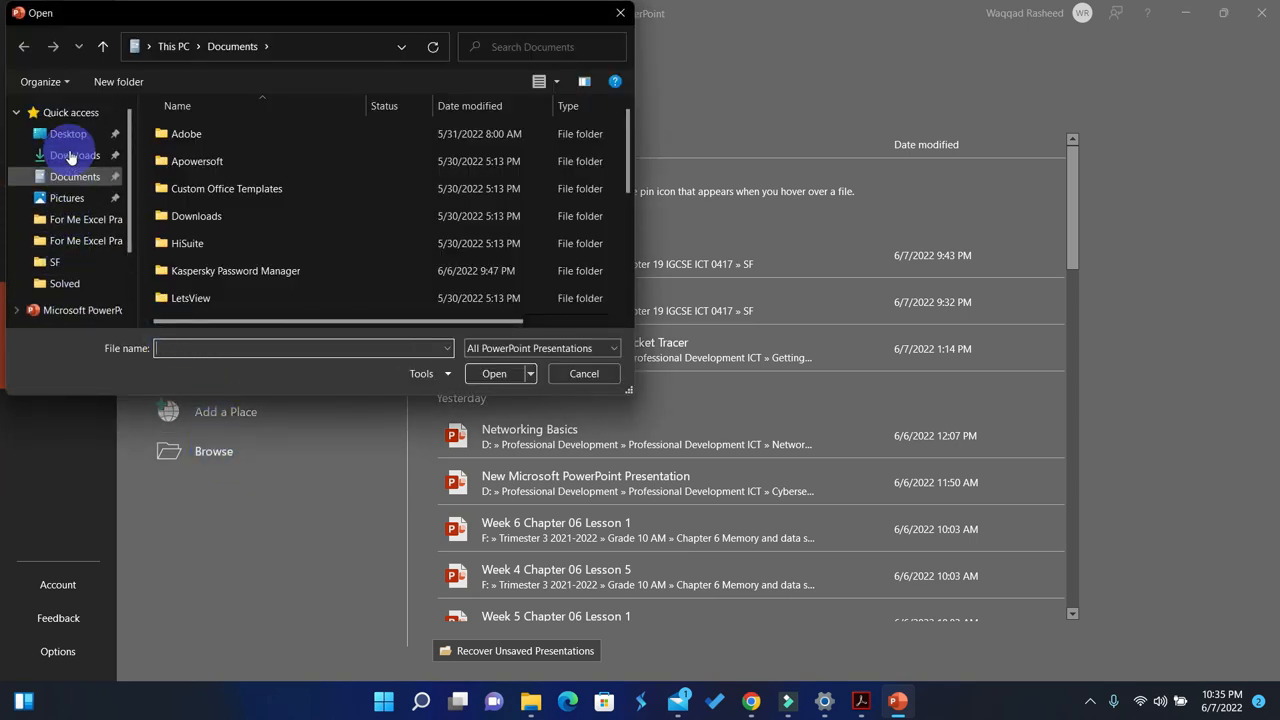
pyautogui.click(68, 133)
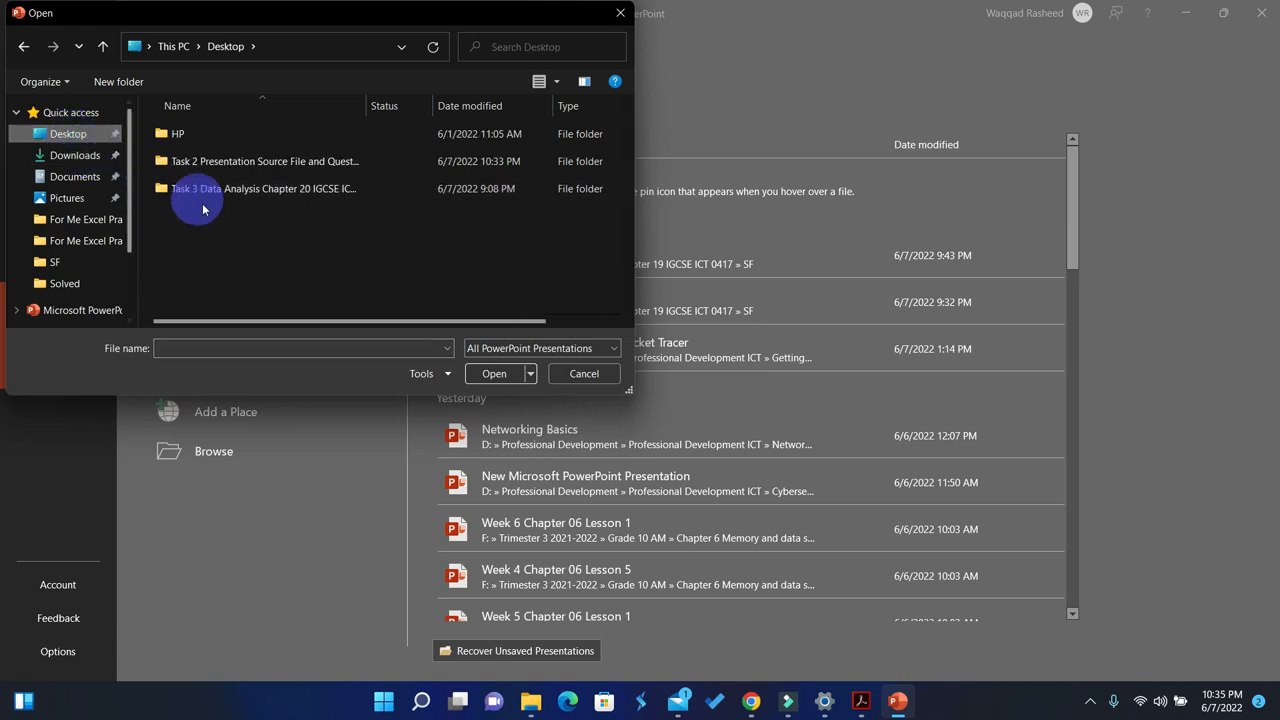
pyautogui.click(215, 165)
pyautogui.doubleClick(215, 163)
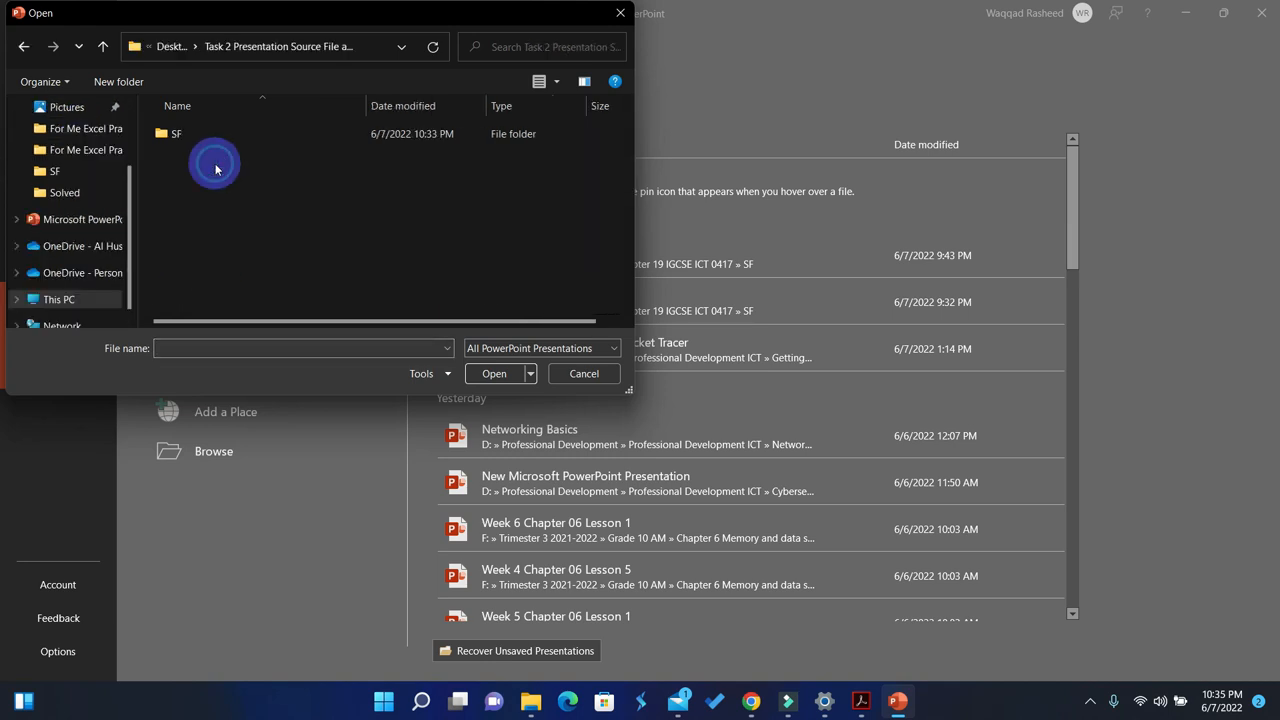
pyautogui.doubleClick(165, 132)
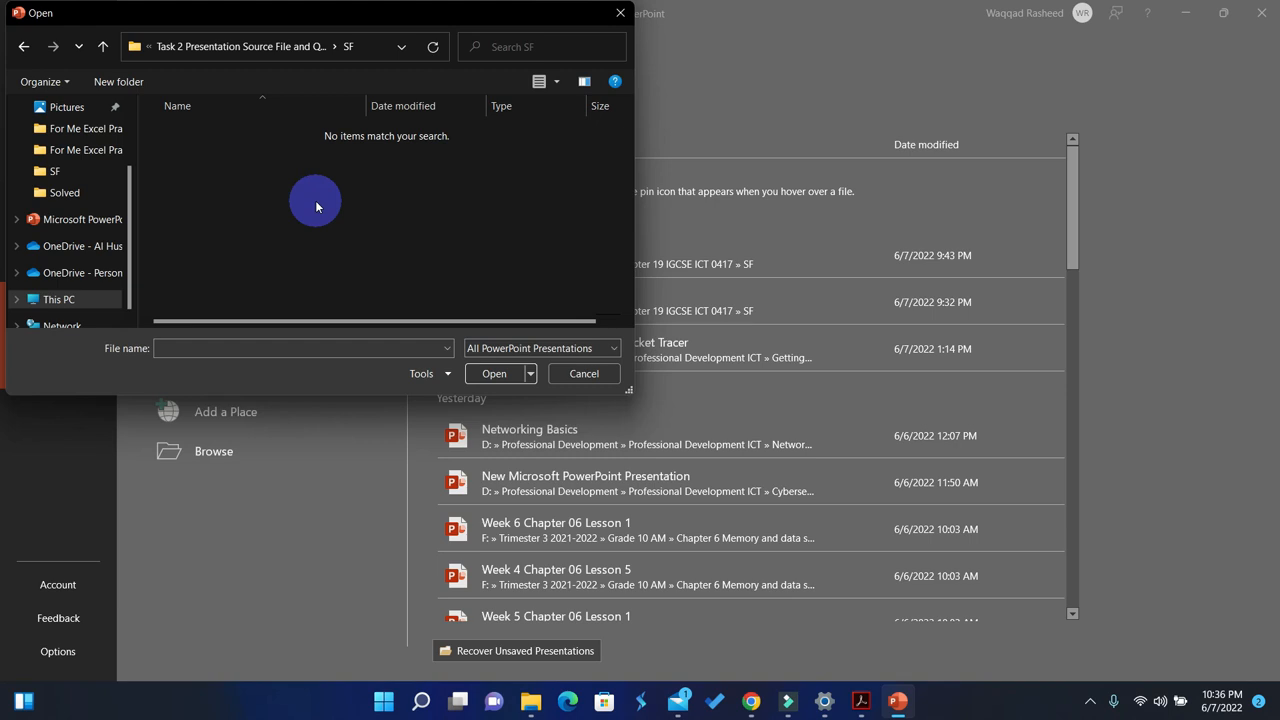
# Step: List all file types, open J226PROMOTION as a presentation, and look through its slides
pyautogui.click(563, 349)
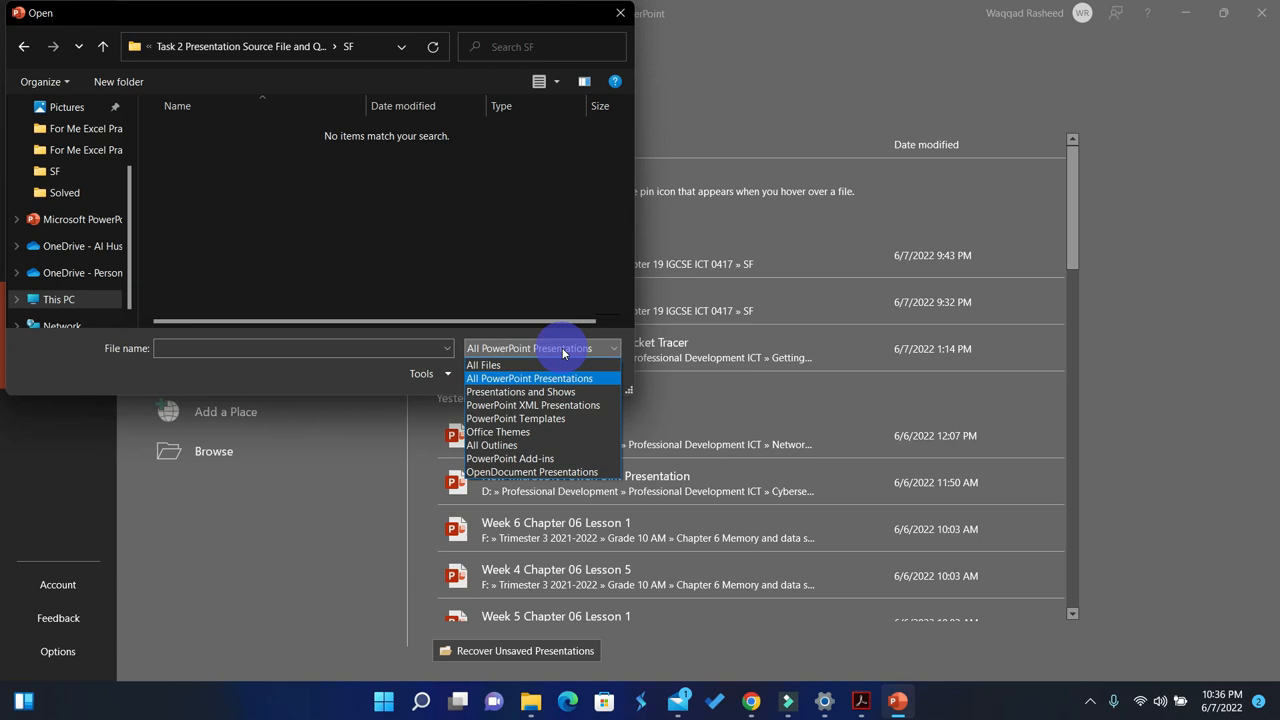
pyautogui.click(499, 370)
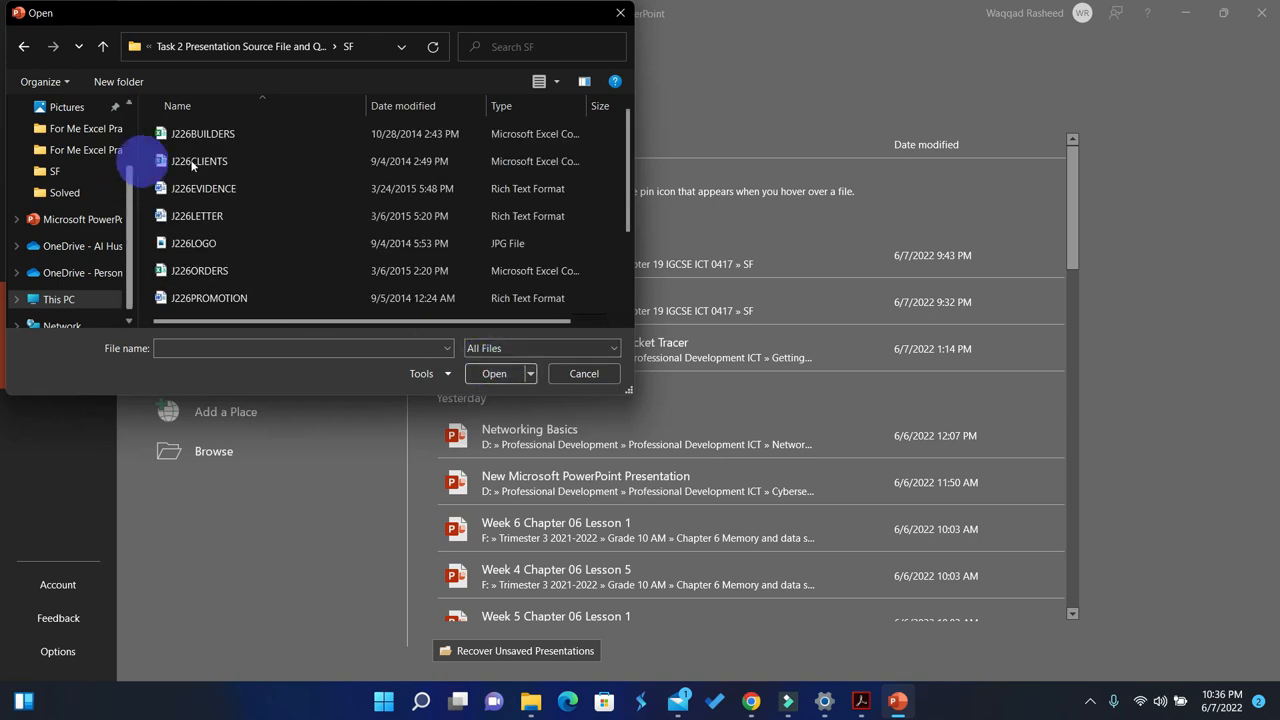
pyautogui.scroll(-1, 251, 208)
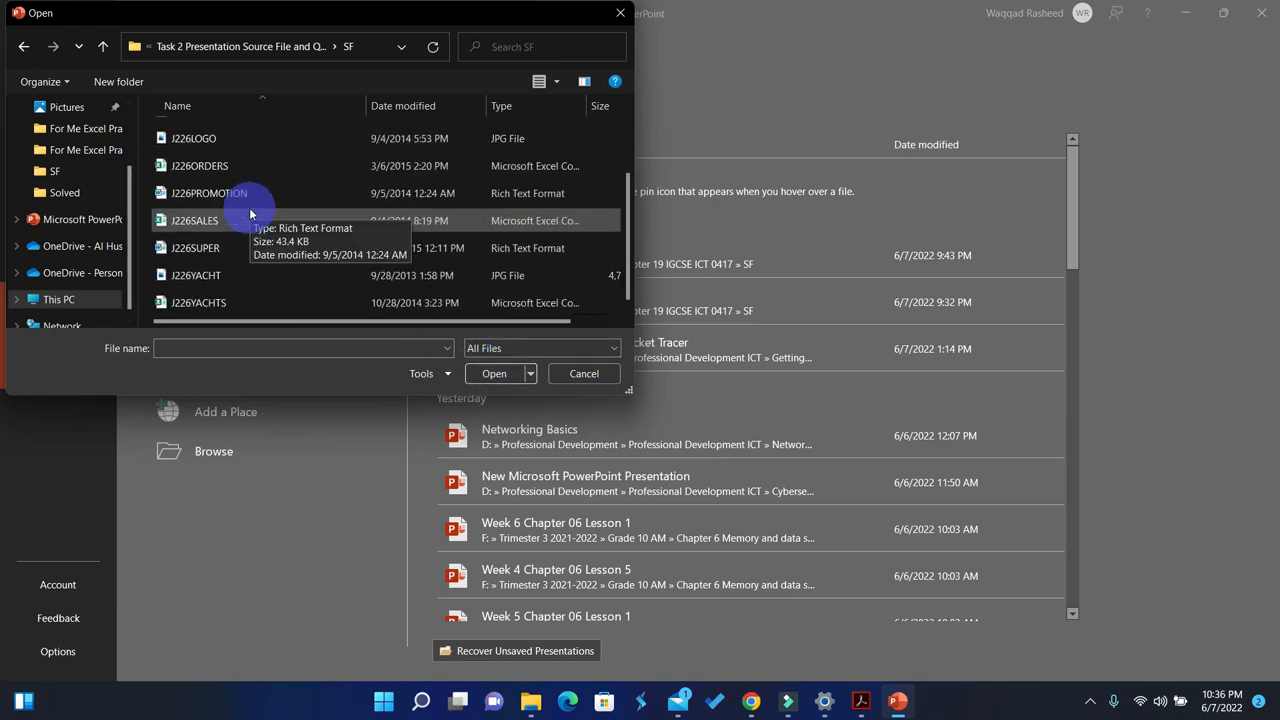
pyautogui.scroll(1, 249, 215)
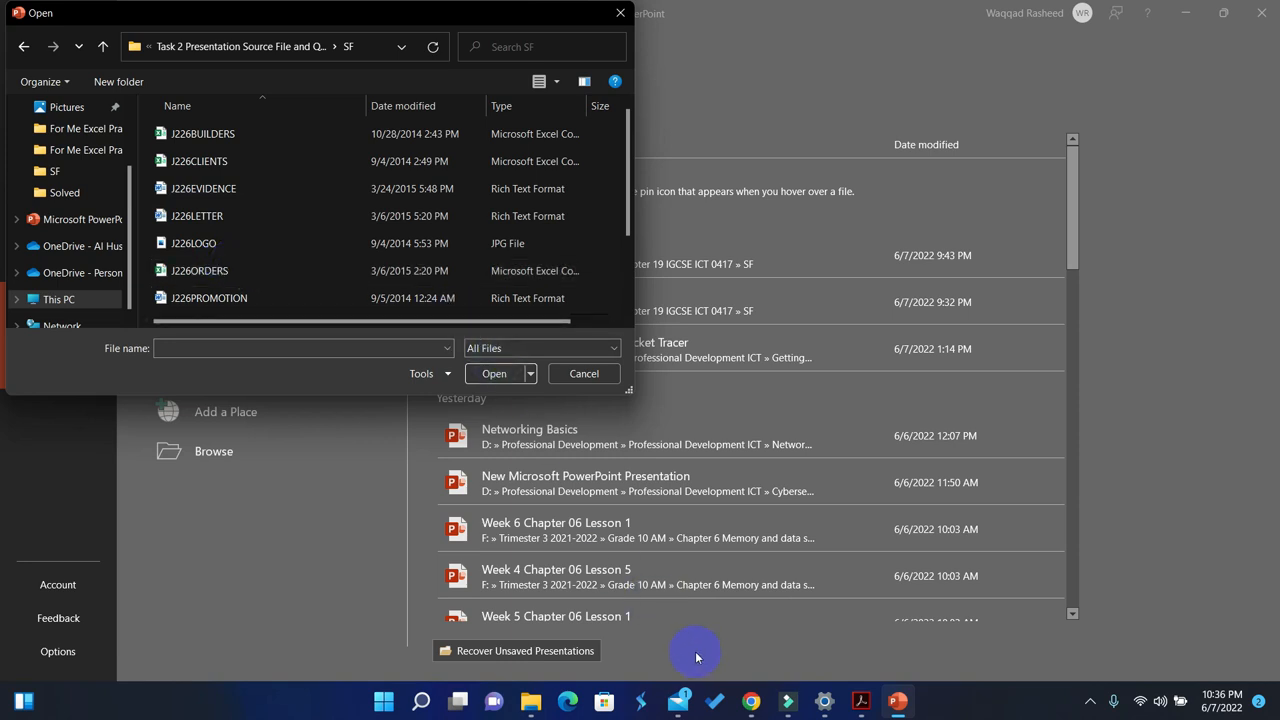
pyautogui.click(860, 701)
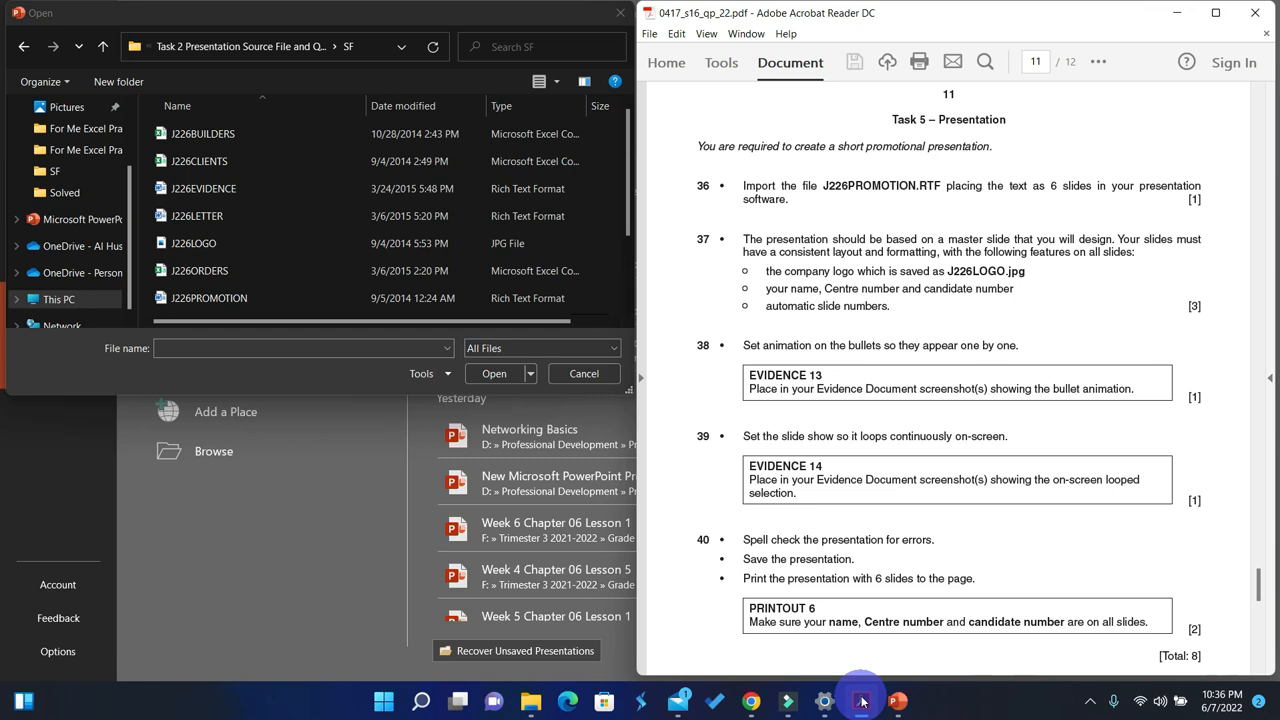
pyautogui.click(860, 701)
pyautogui.click(214, 297)
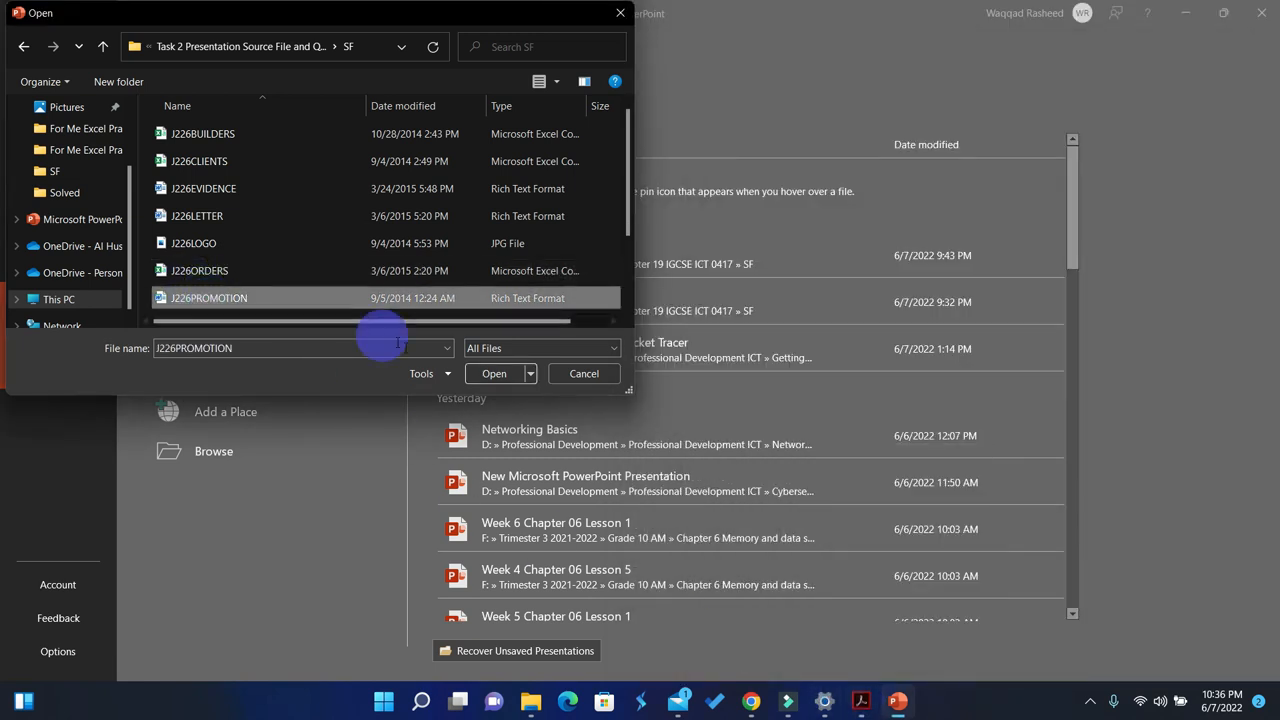
pyautogui.click(490, 377)
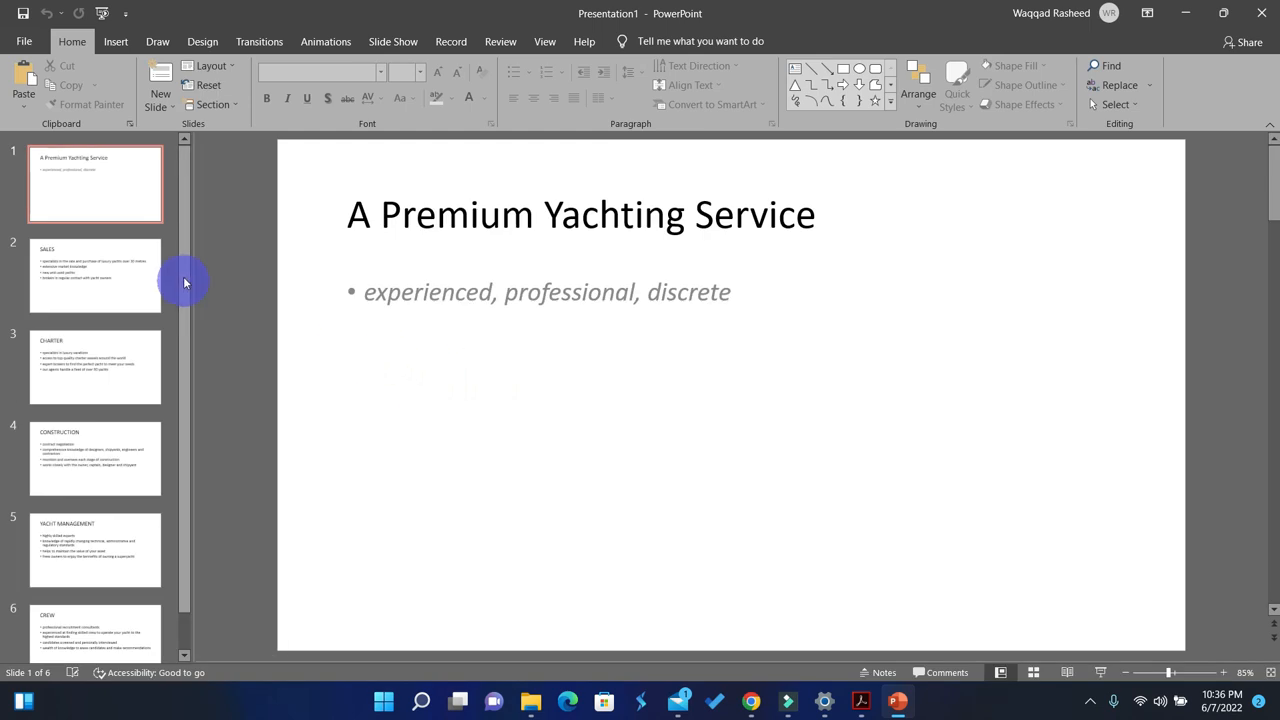
pyautogui.moveTo(189, 243); pyautogui.dragTo(183, 481)
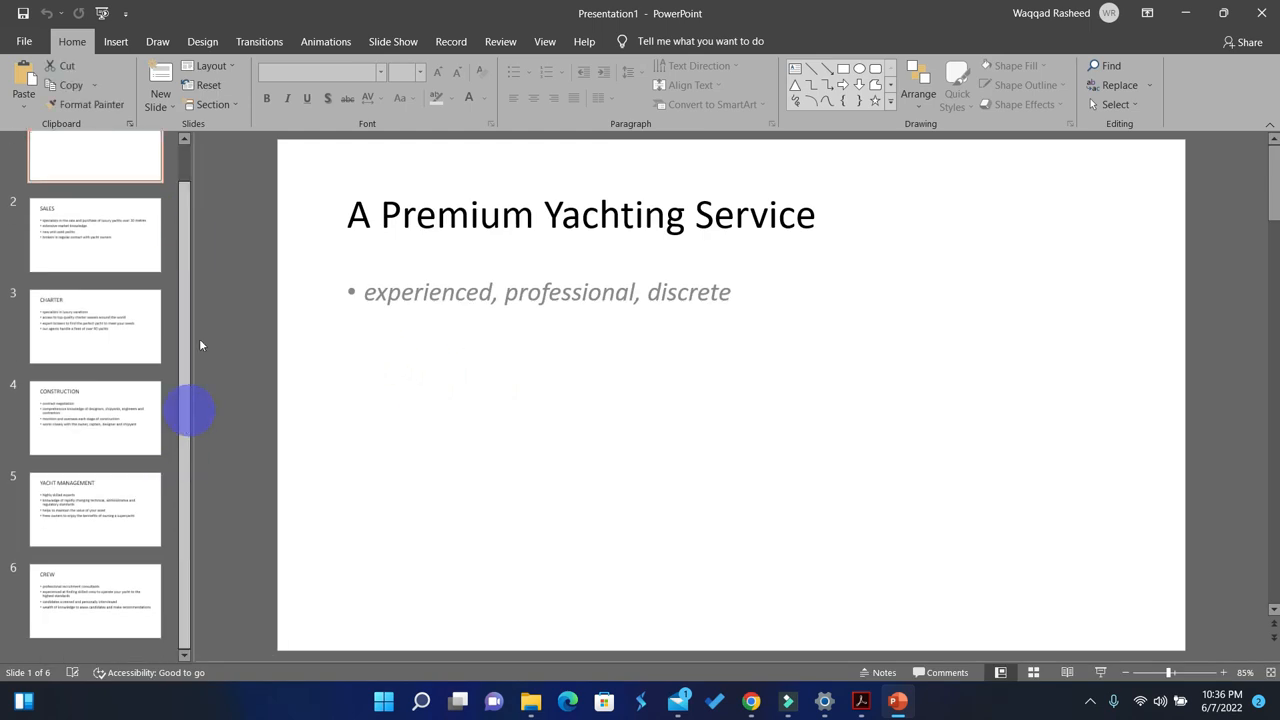
pyautogui.moveTo(193, 379); pyautogui.dragTo(194, 157)
# Step: Save the presentation as A Premium Yachting Service in the SF folder of the desktop's Task 2 Presentation folder
pyautogui.click(20, 43)
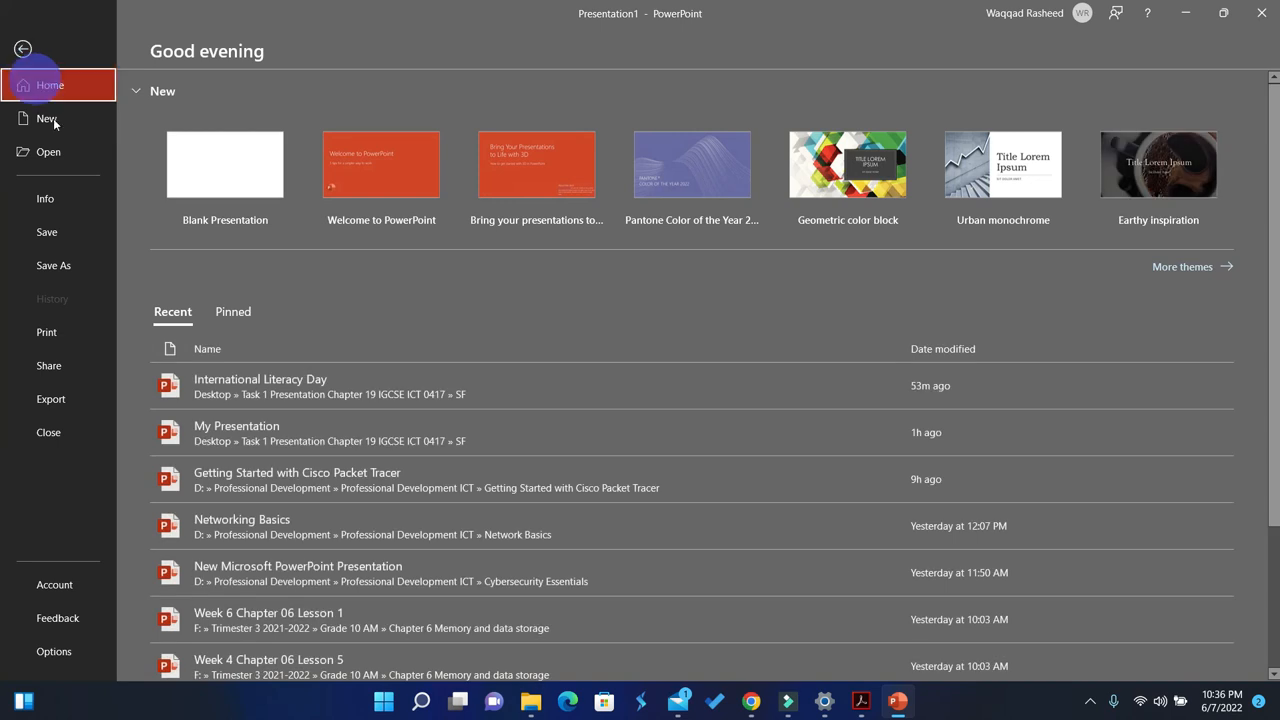
pyautogui.click(50, 258)
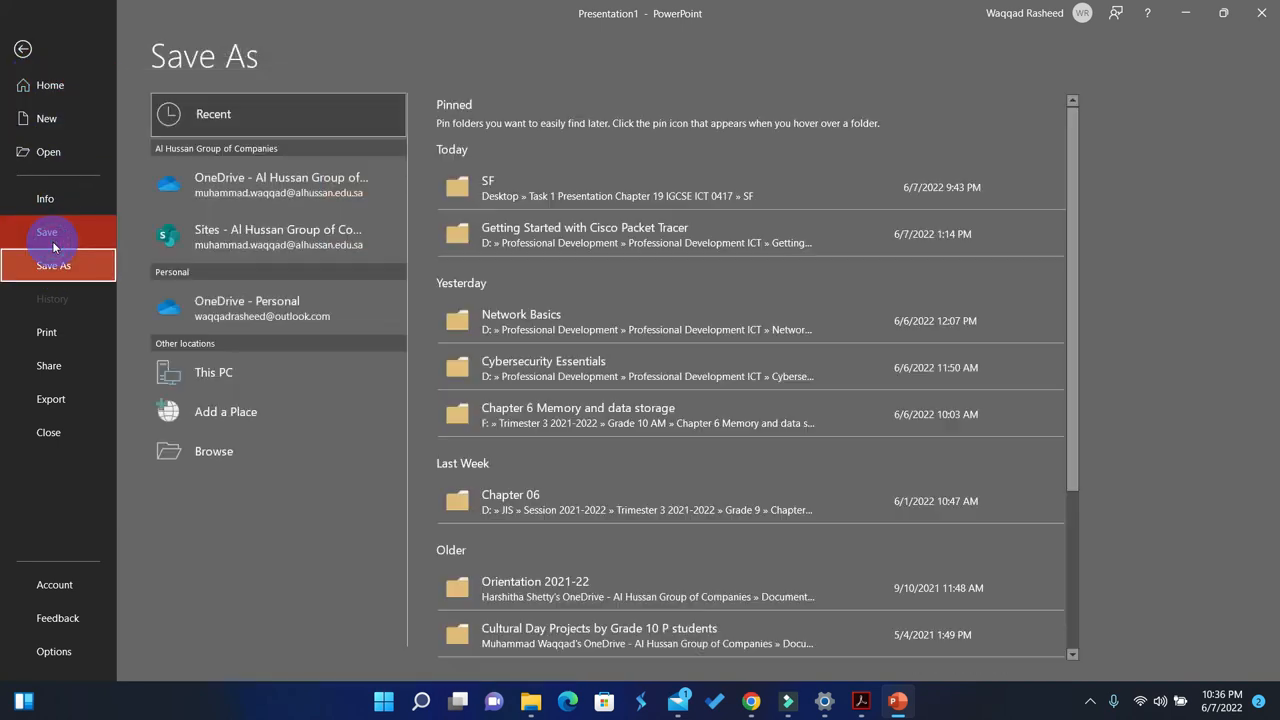
pyautogui.click(530, 185)
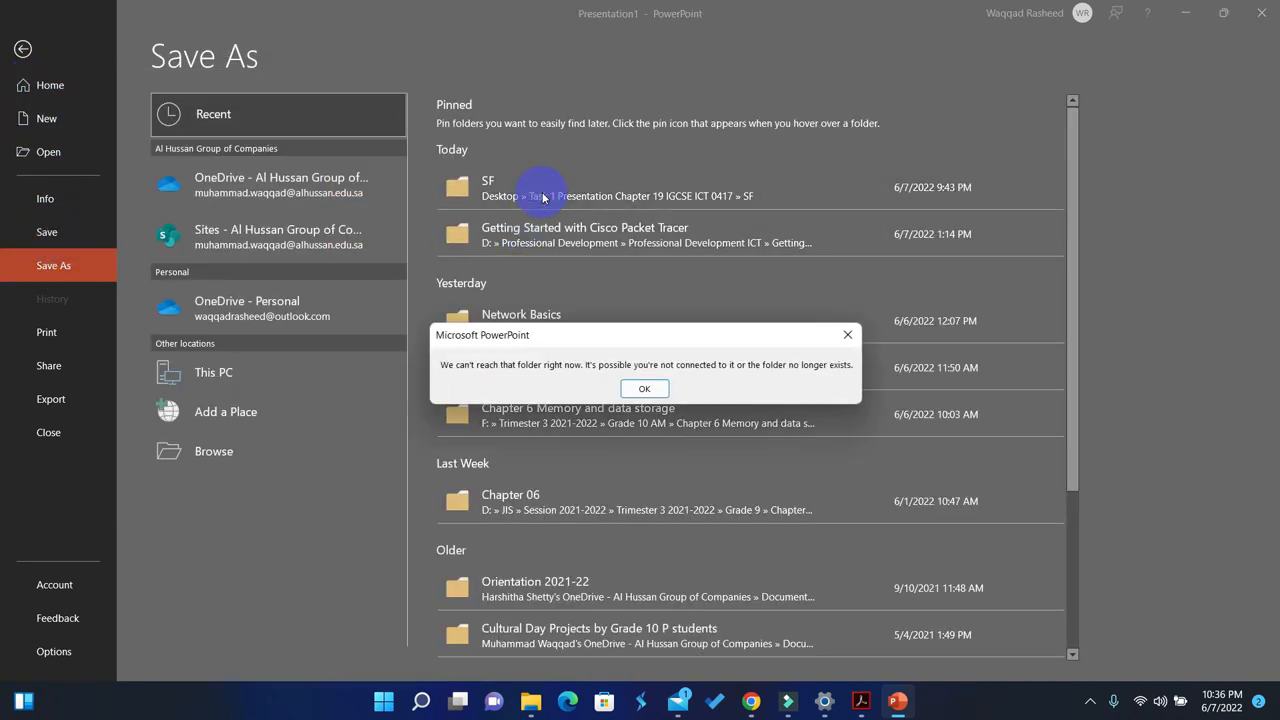
pyautogui.click(644, 388)
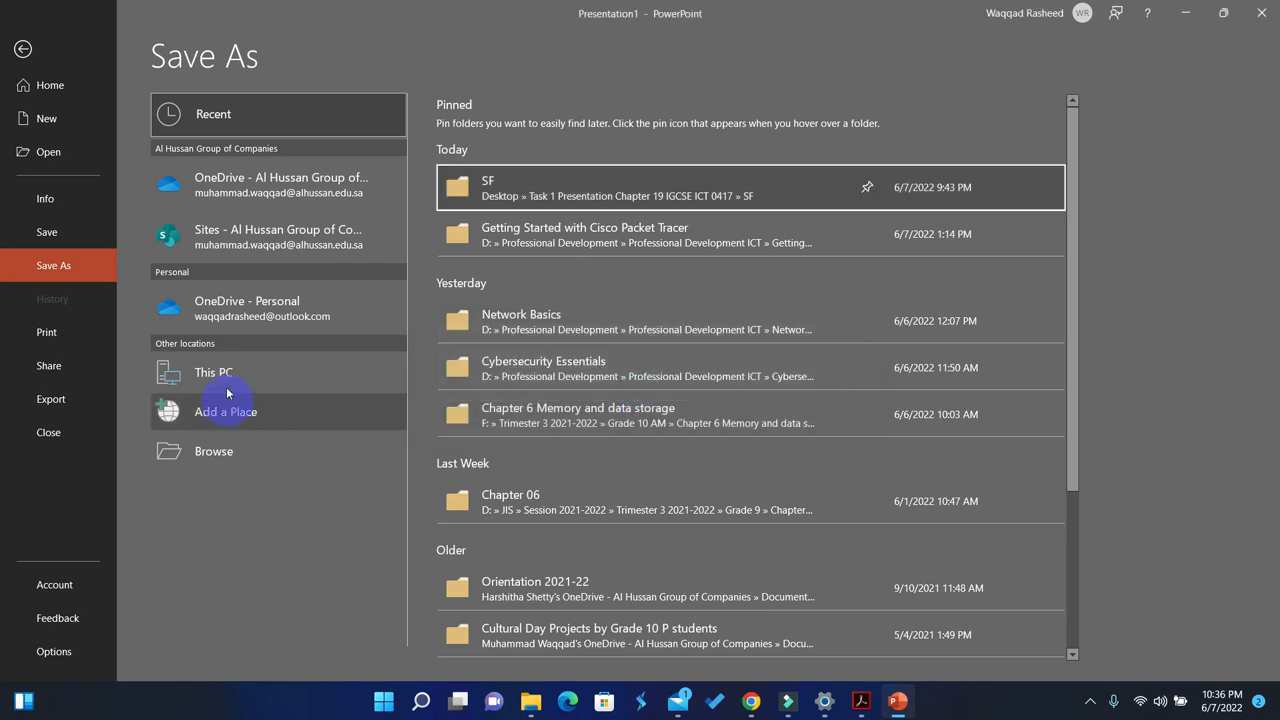
pyautogui.click(225, 376)
pyautogui.click(205, 452)
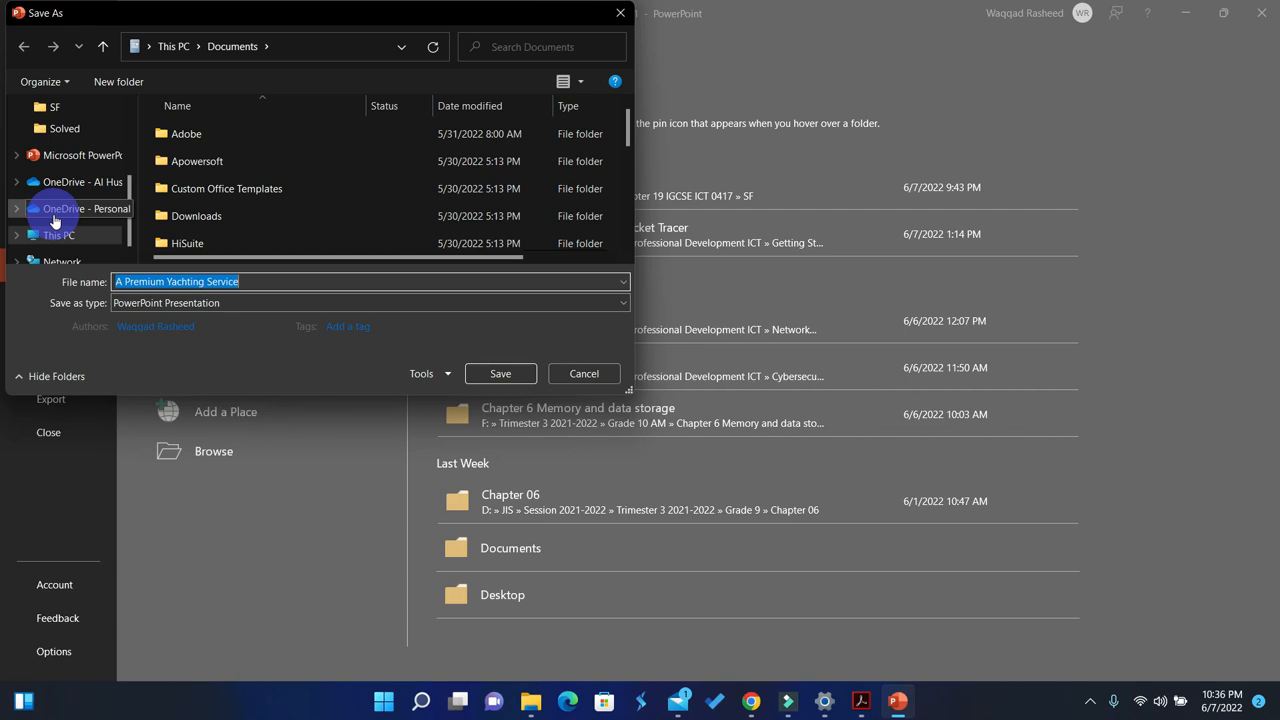
pyautogui.scroll(1, 56, 218)
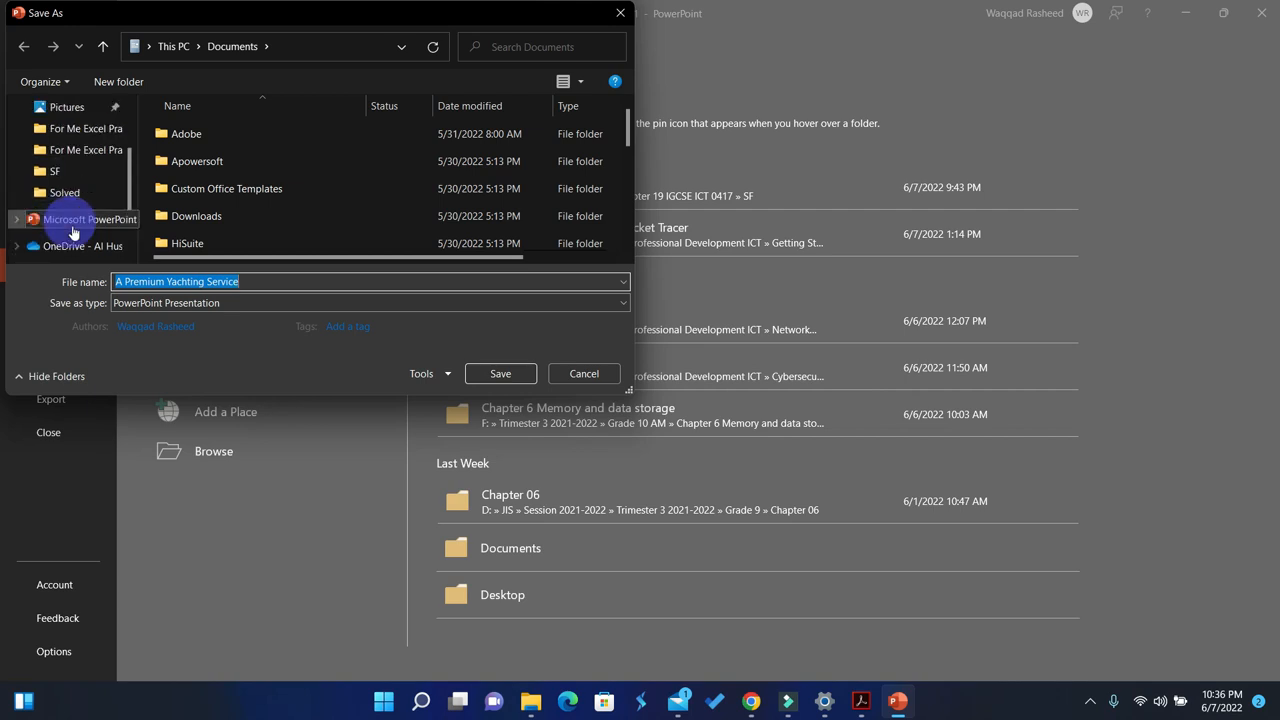
pyautogui.scroll(1, 62, 220)
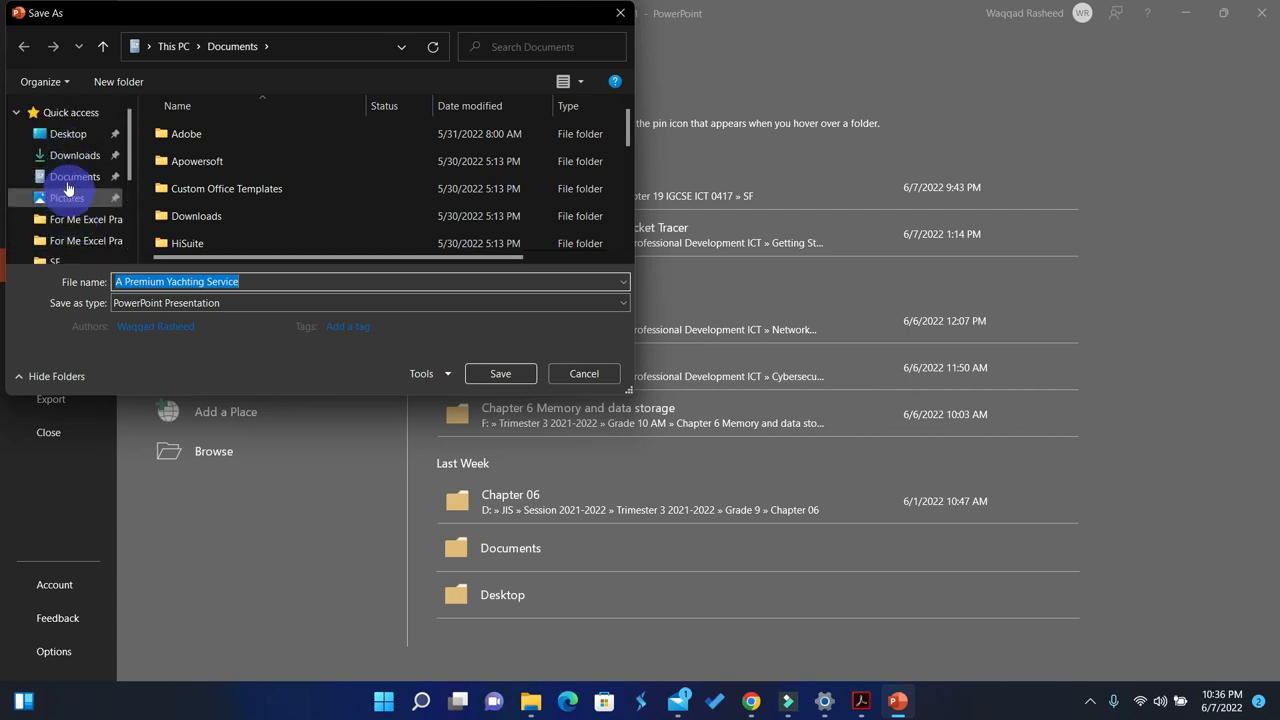
pyautogui.click(64, 133)
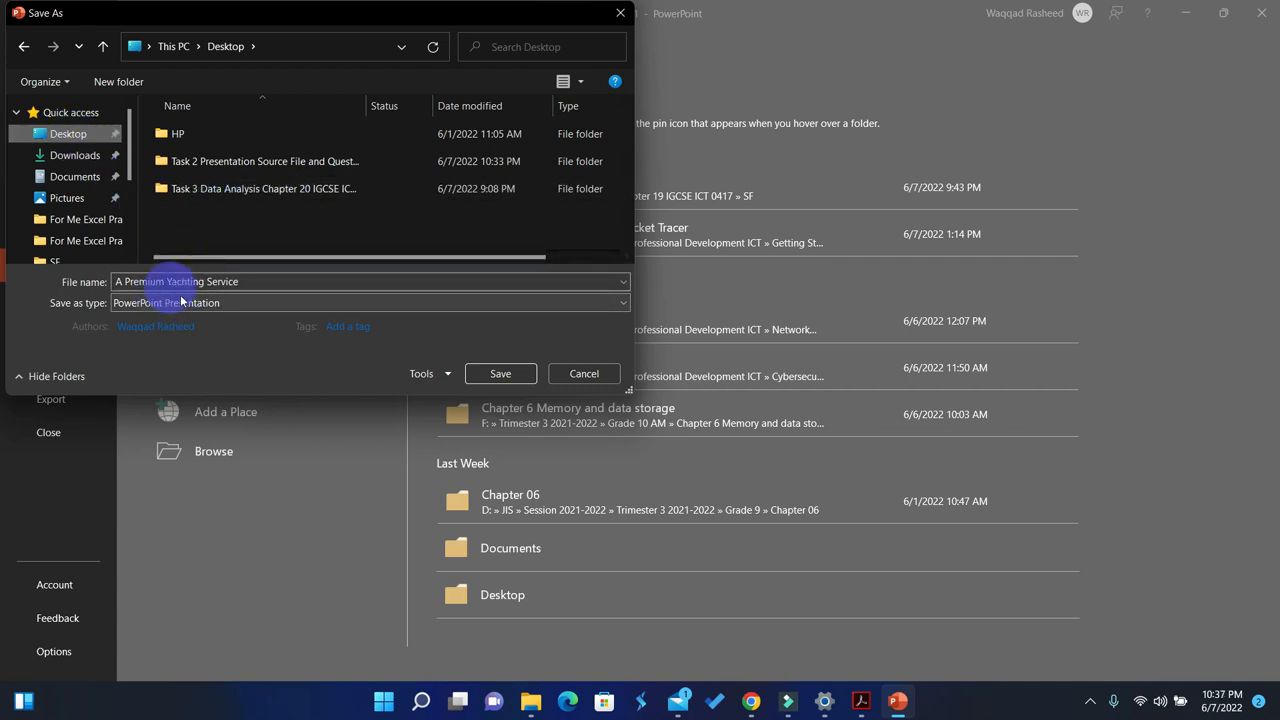
pyautogui.doubleClick(229, 165)
pyautogui.click(185, 145)
pyautogui.doubleClick(185, 145)
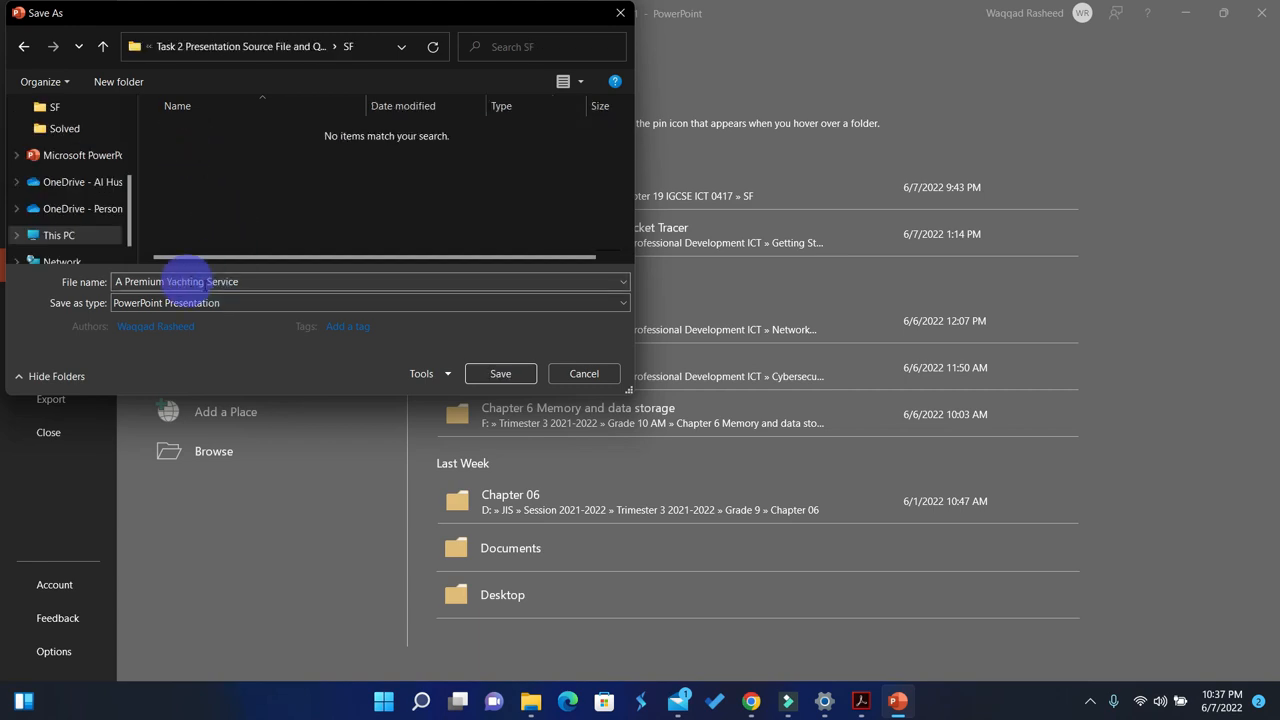
pyautogui.click(467, 374)
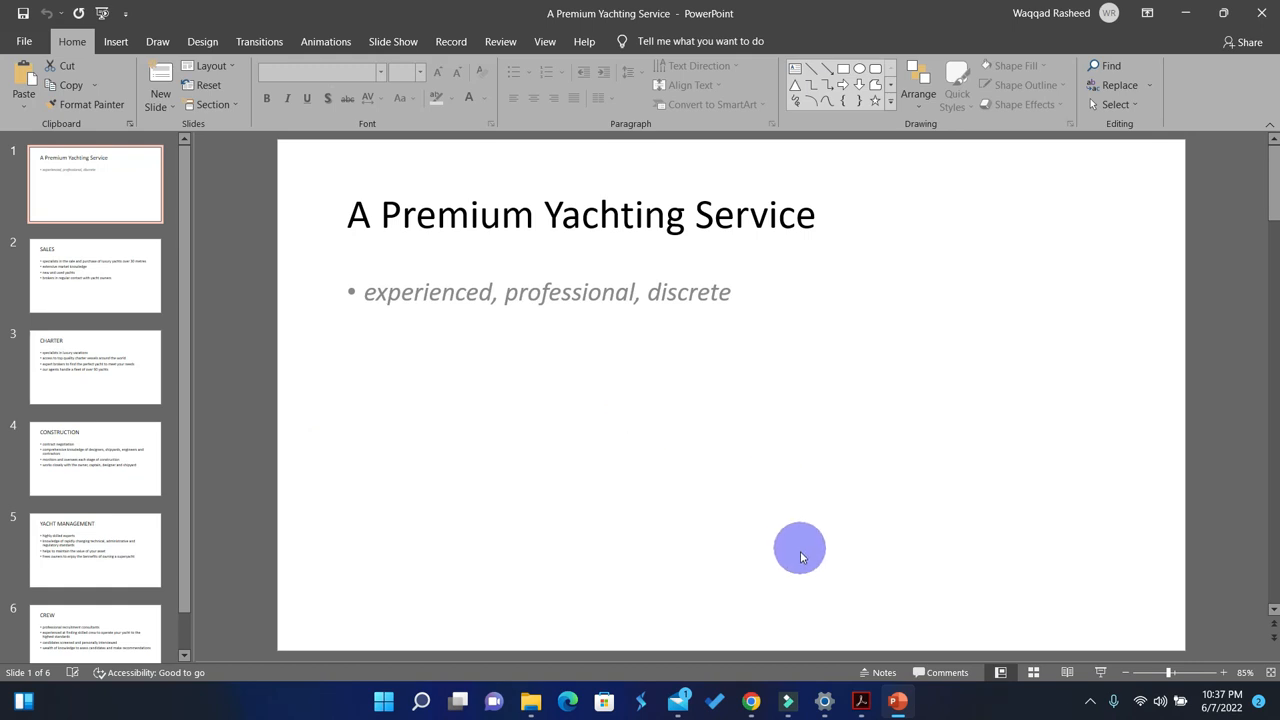
# Step: Arrange the windows side by side, with the presentation on the right half of the screen and the question paper on the left
pyautogui.press('super+Right')
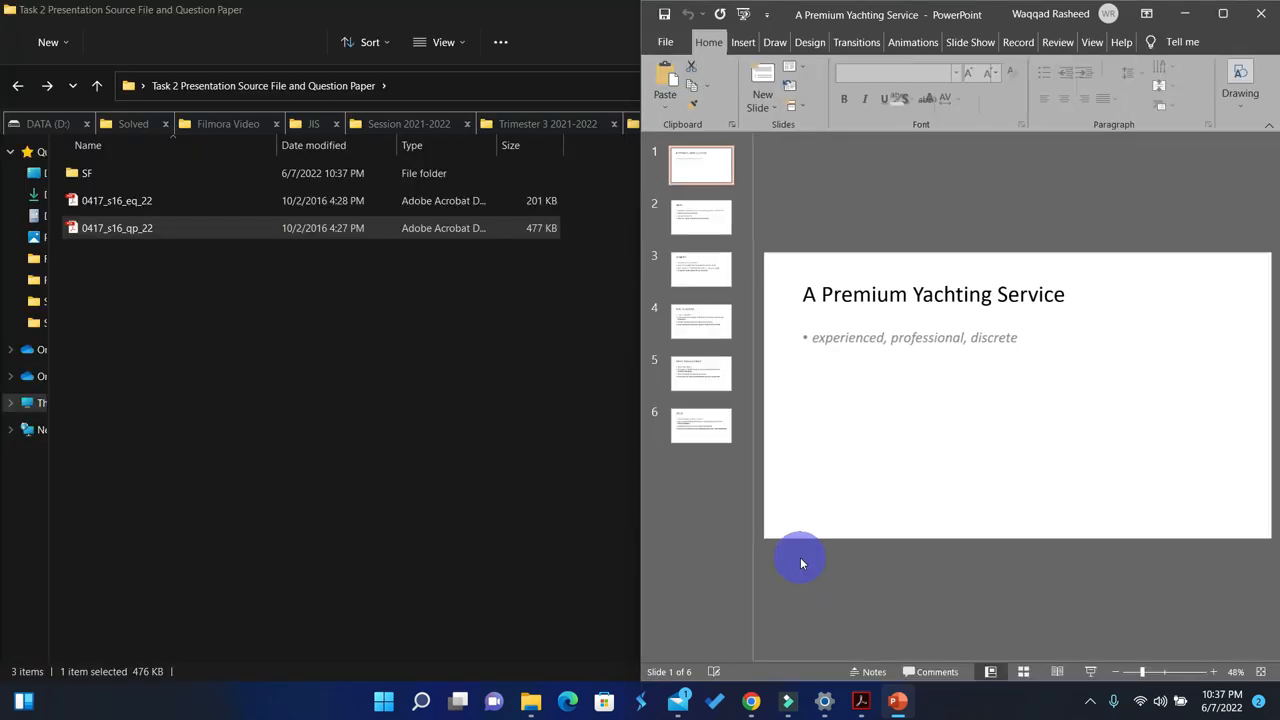
pyautogui.click(858, 700)
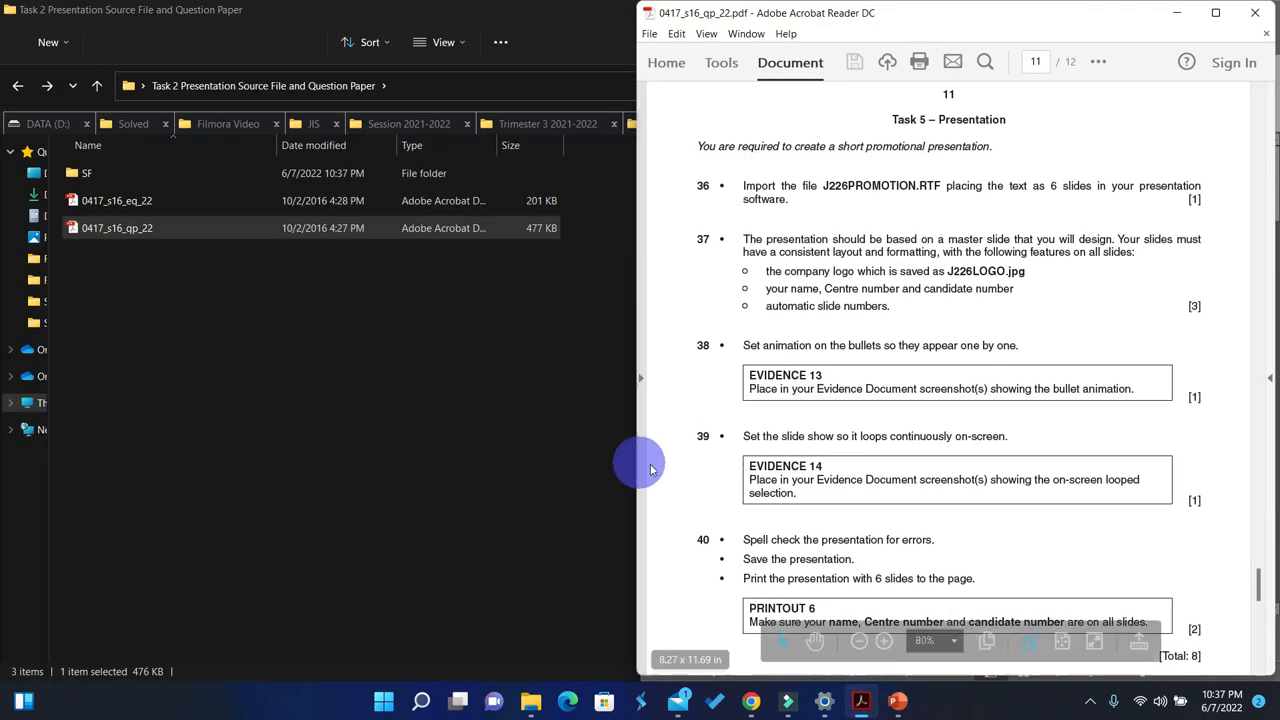
pyautogui.press('super+Left')
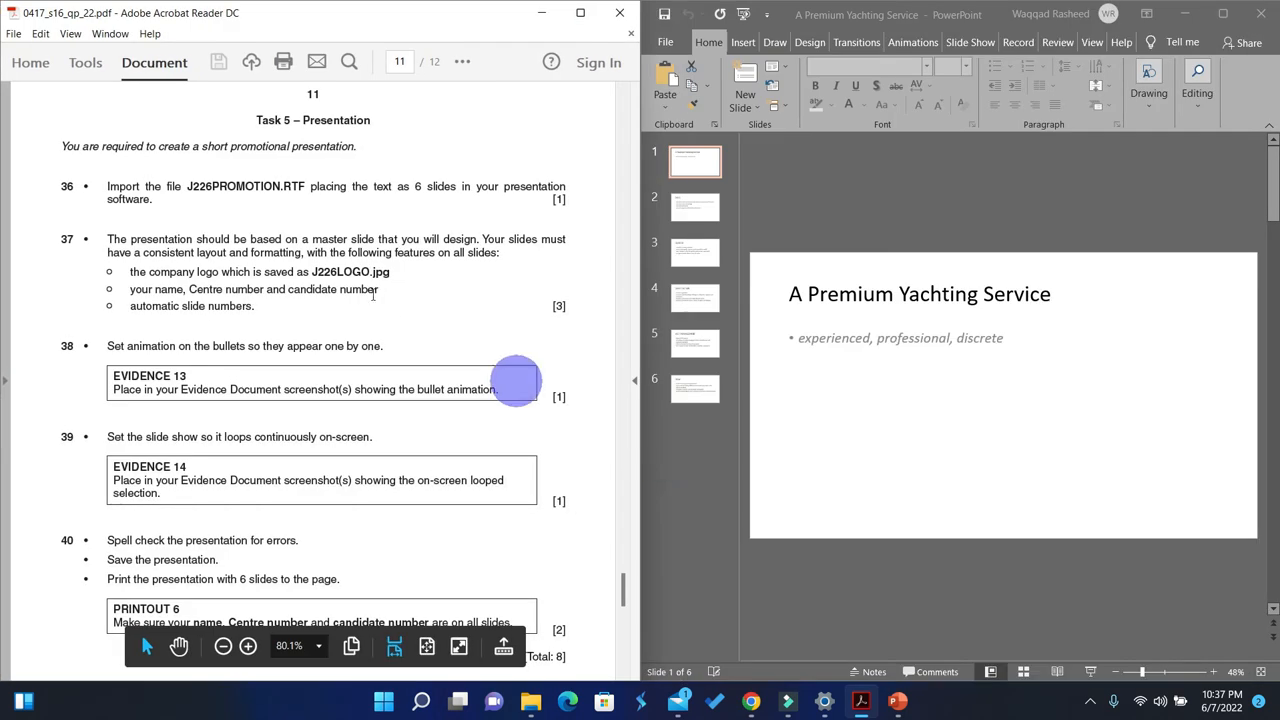
# Step: Highlight item 36 and the opening paragraph of item 37 in the question paper
pyautogui.moveTo(150, 200); pyautogui.dragTo(55, 184)
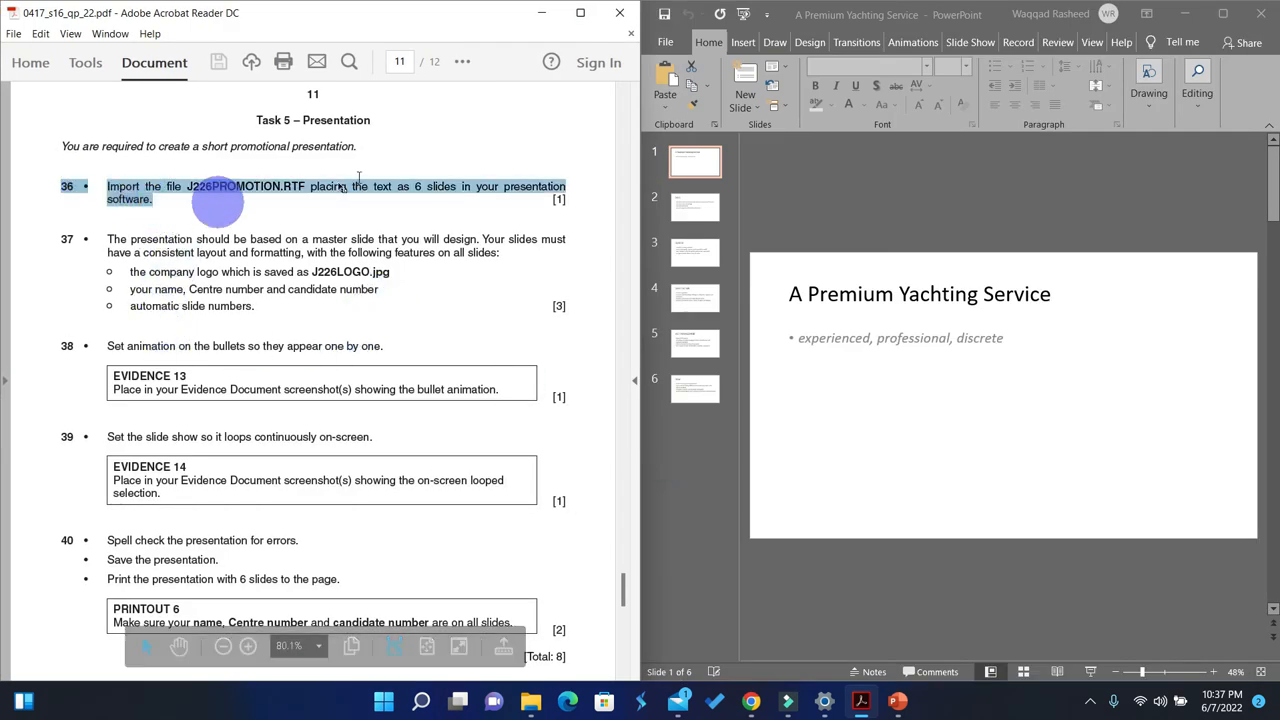
pyautogui.click(458, 64)
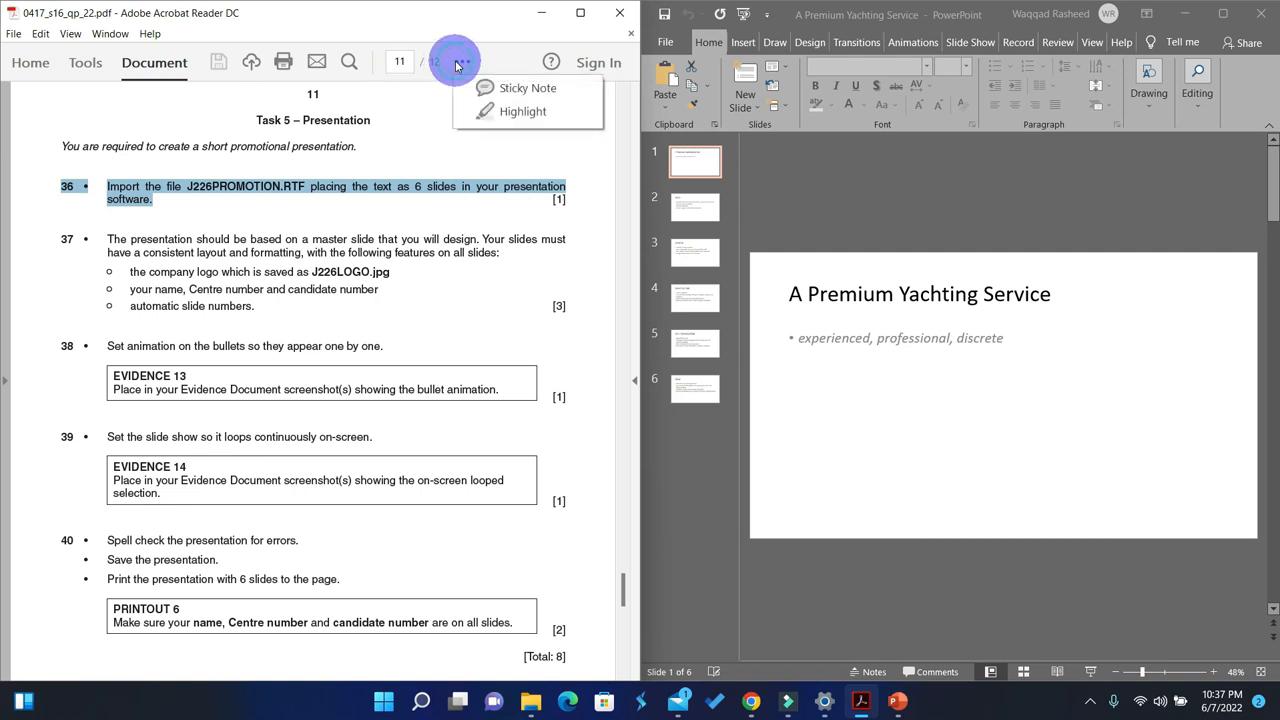
pyautogui.click(505, 111)
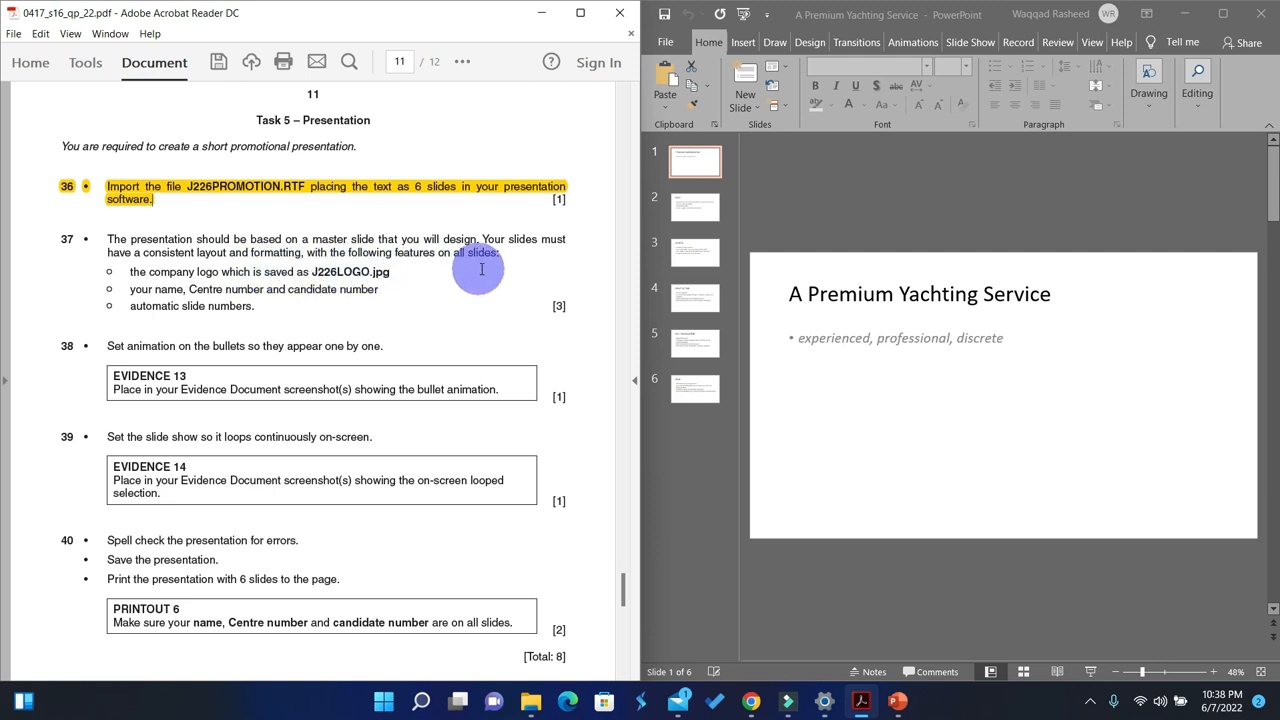
pyautogui.moveTo(103, 239); pyautogui.dragTo(509, 258)
pyautogui.click(462, 61)
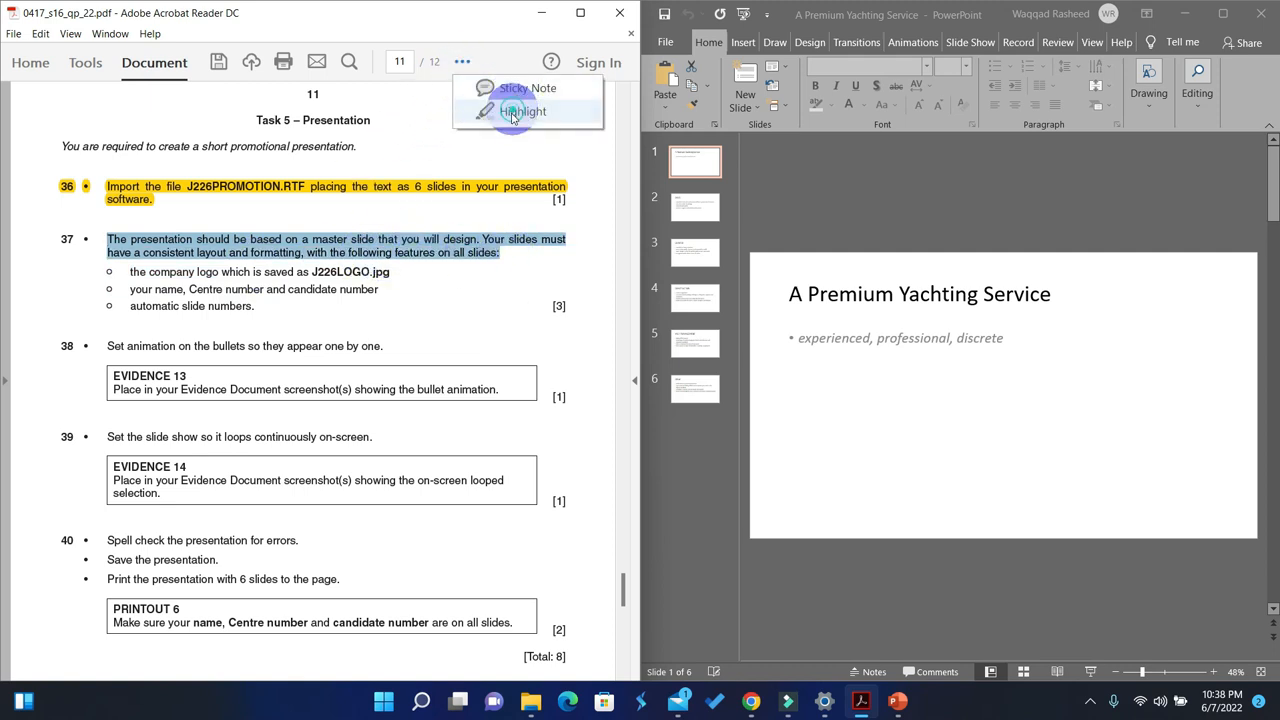
pyautogui.click(510, 110)
# Step: Switch to PowerPoint at full size, open Slide Master view, and select the Office Theme Slide Master used by slides 1-6
pyautogui.click(1222, 14)
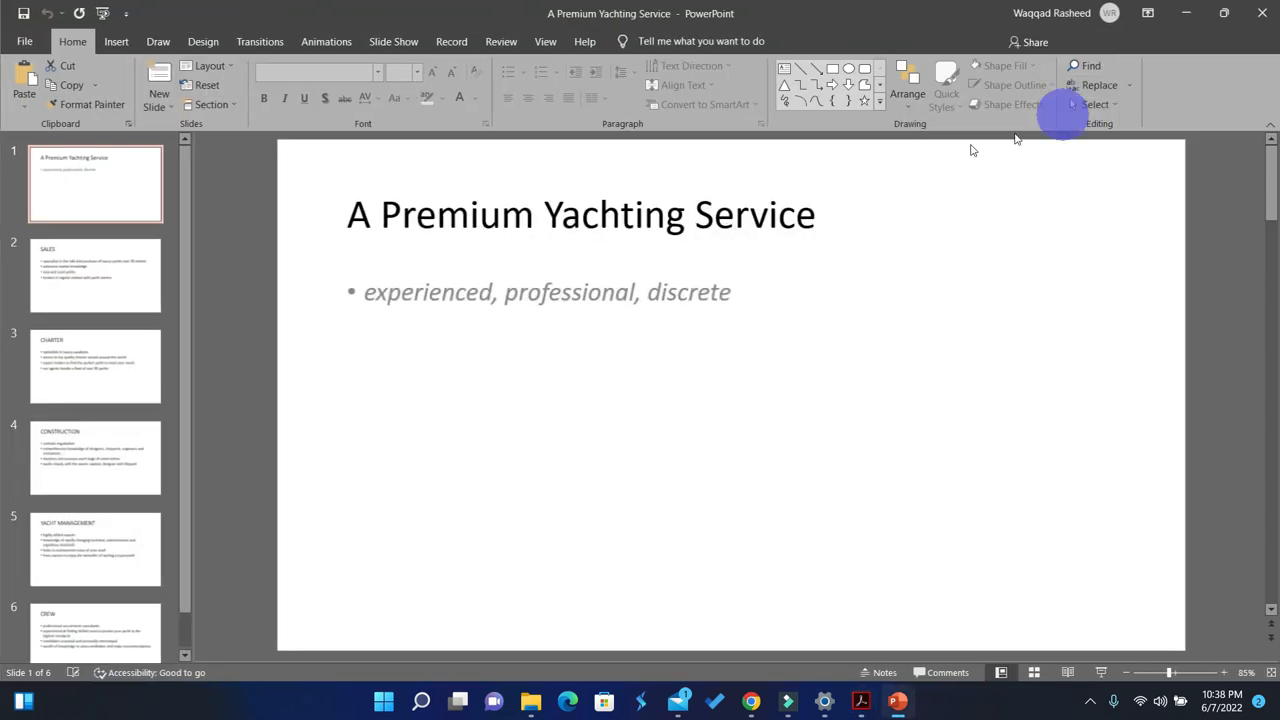
pyautogui.click(544, 42)
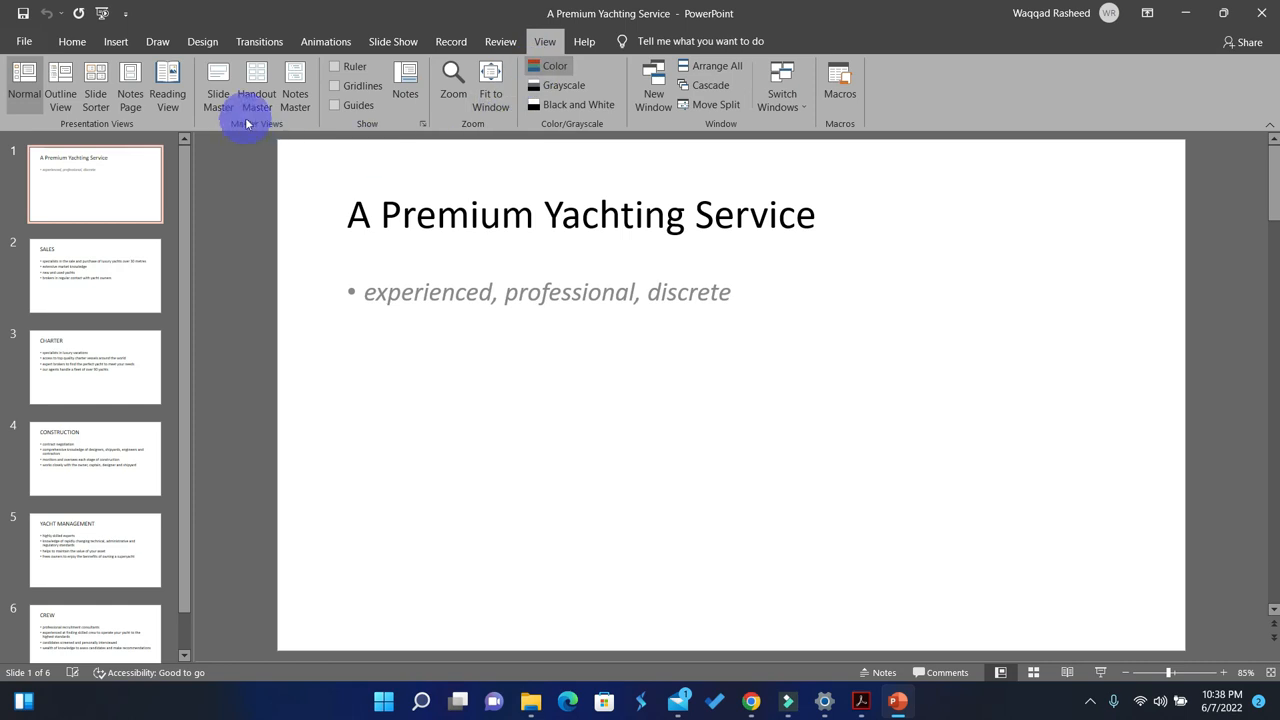
pyautogui.click(218, 100)
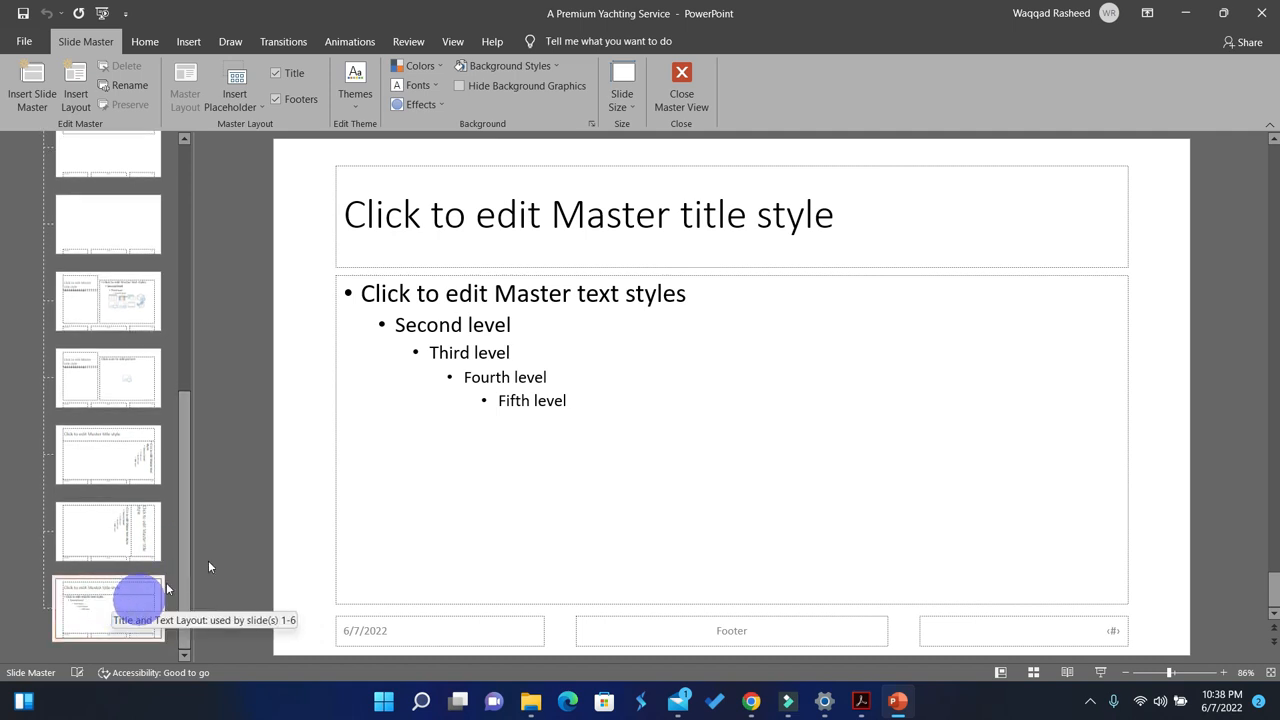
pyautogui.moveTo(185, 563); pyautogui.dragTo(184, 249)
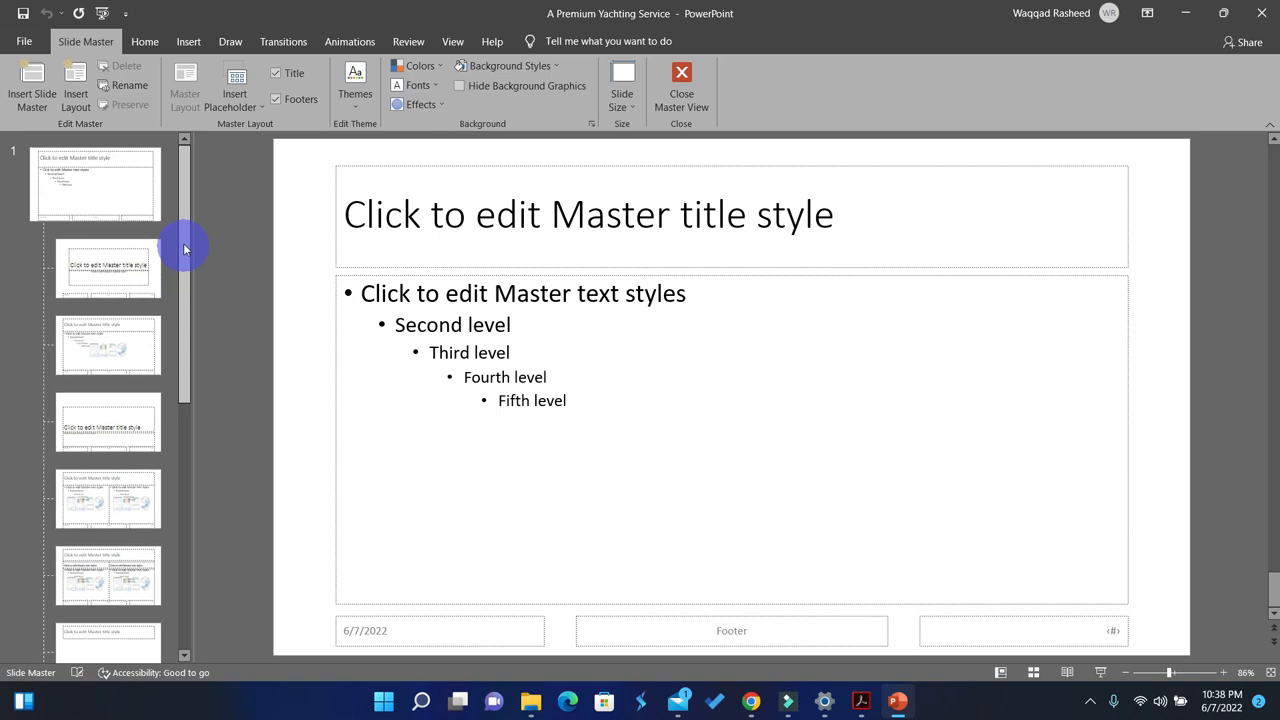
pyautogui.click(105, 197)
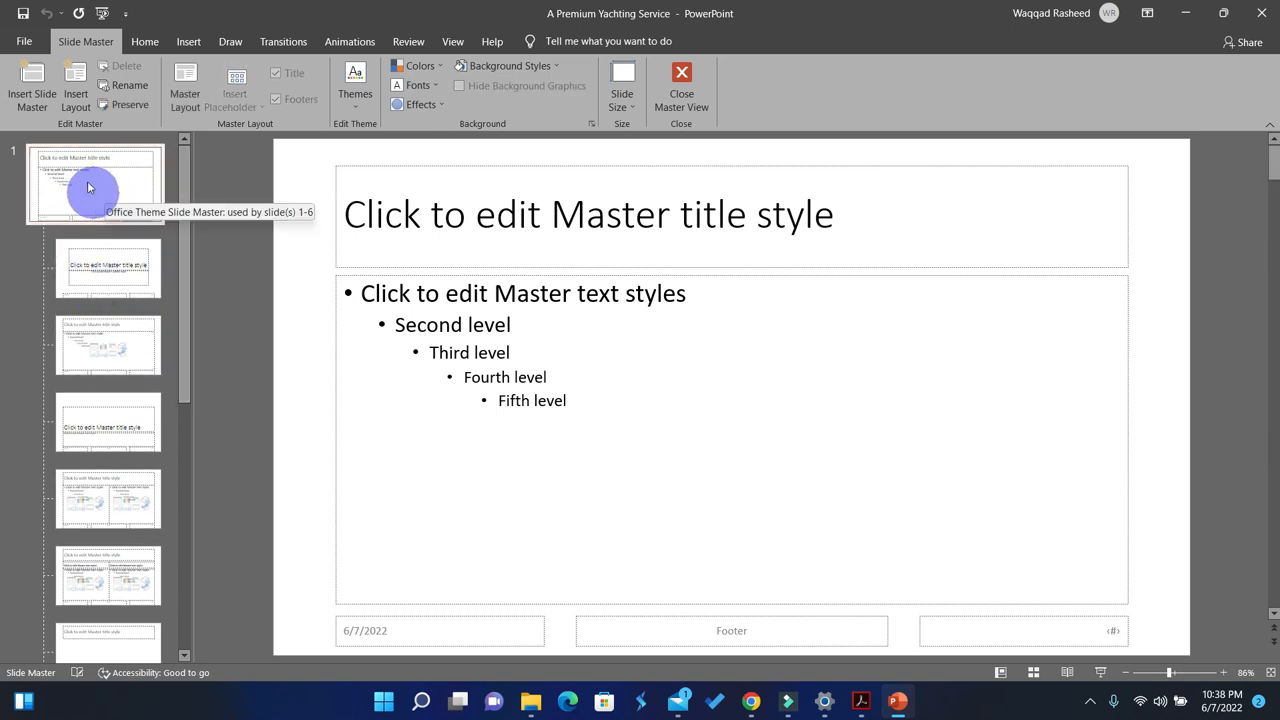
pyautogui.click(79, 201)
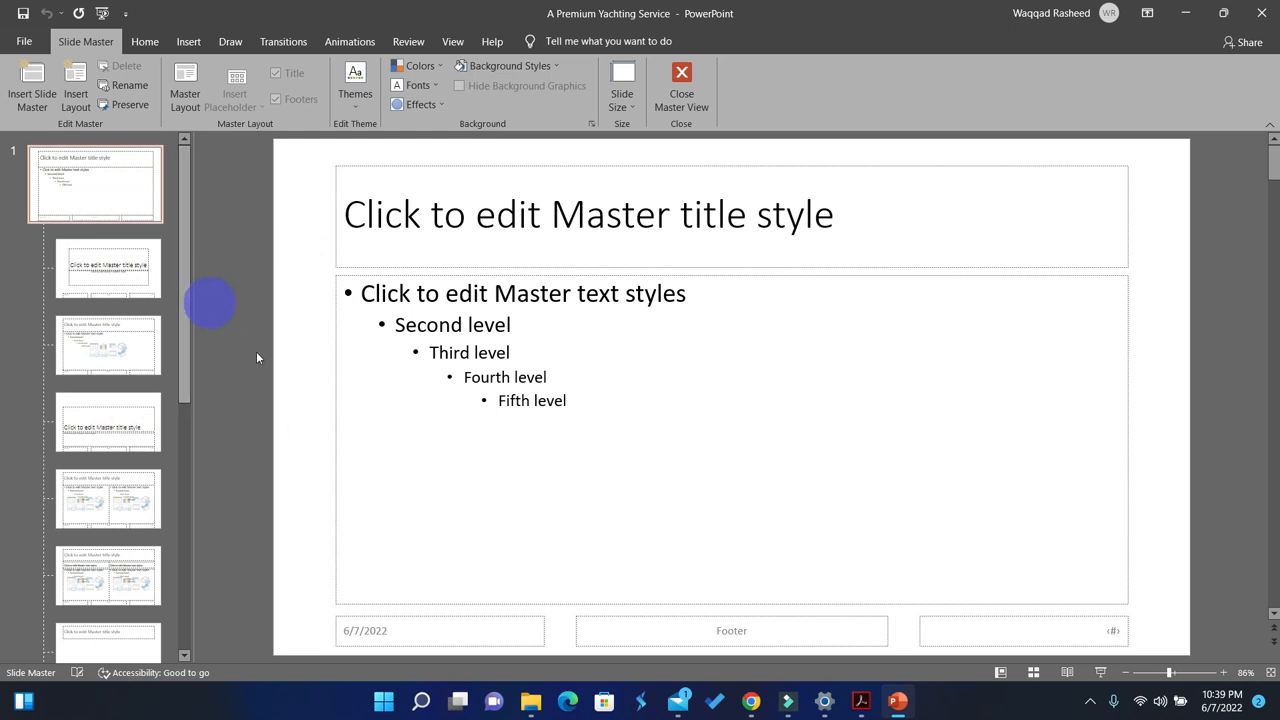
# Step: Check the Task 5 requirements in the question paper, then place the presentation beside File Explorer and open the SF folder there
pyautogui.click(855, 705)
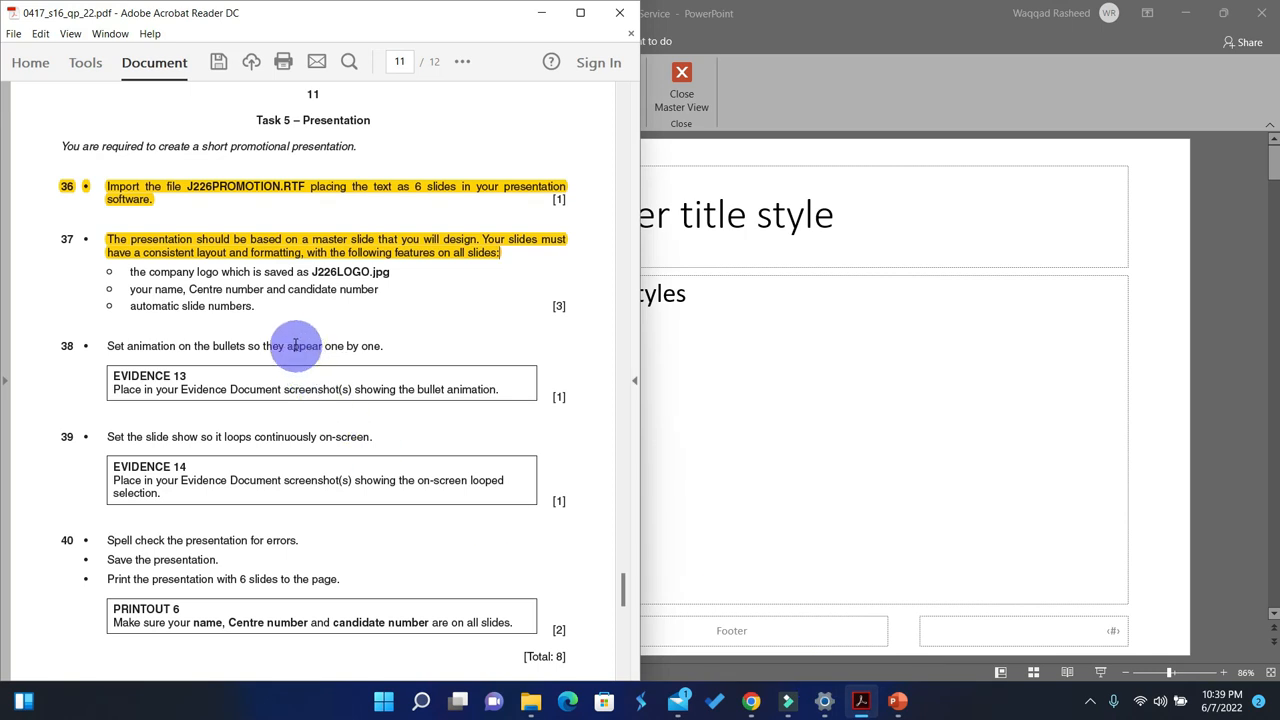
pyautogui.scroll(-1, 290, 344)
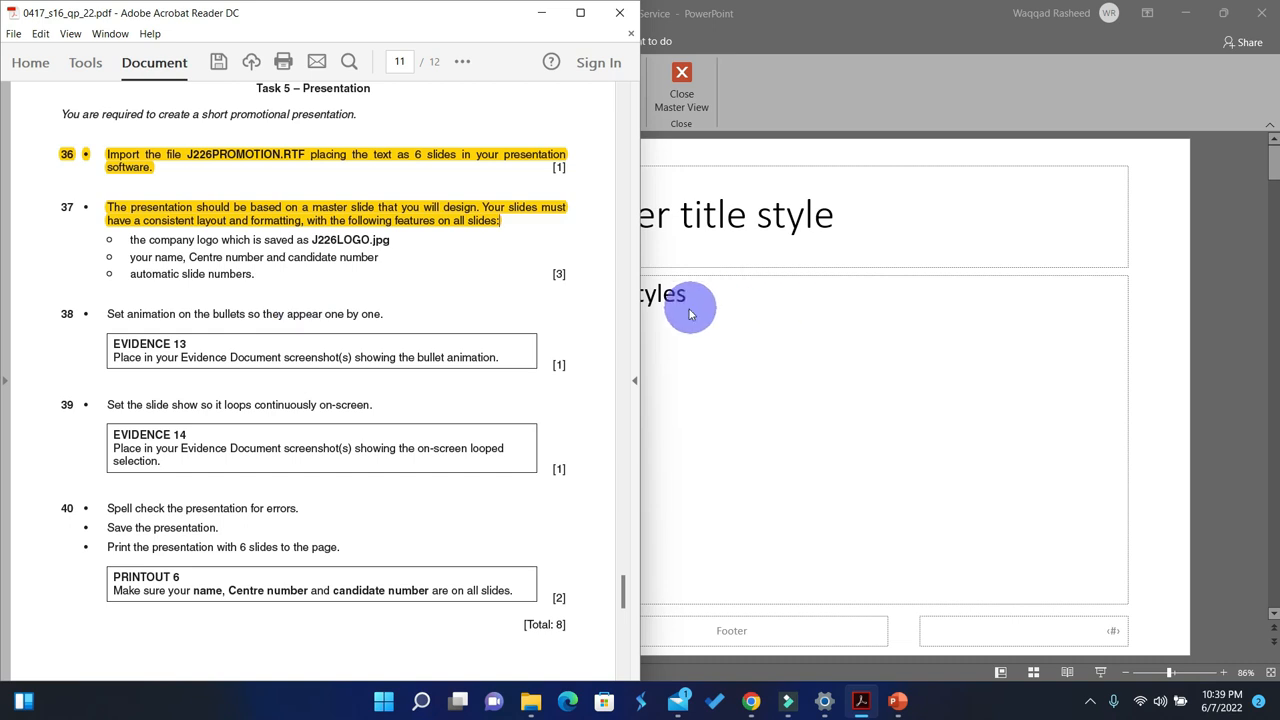
pyautogui.click(797, 310)
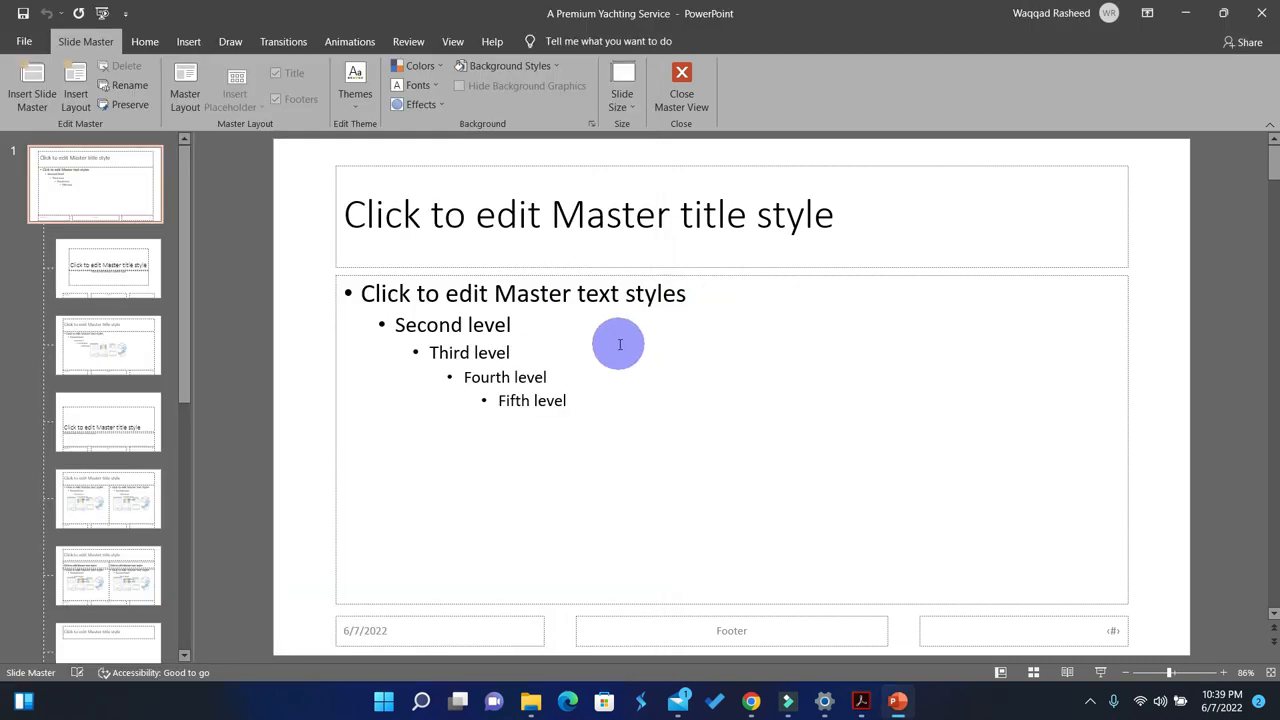
pyautogui.press('super+Left')
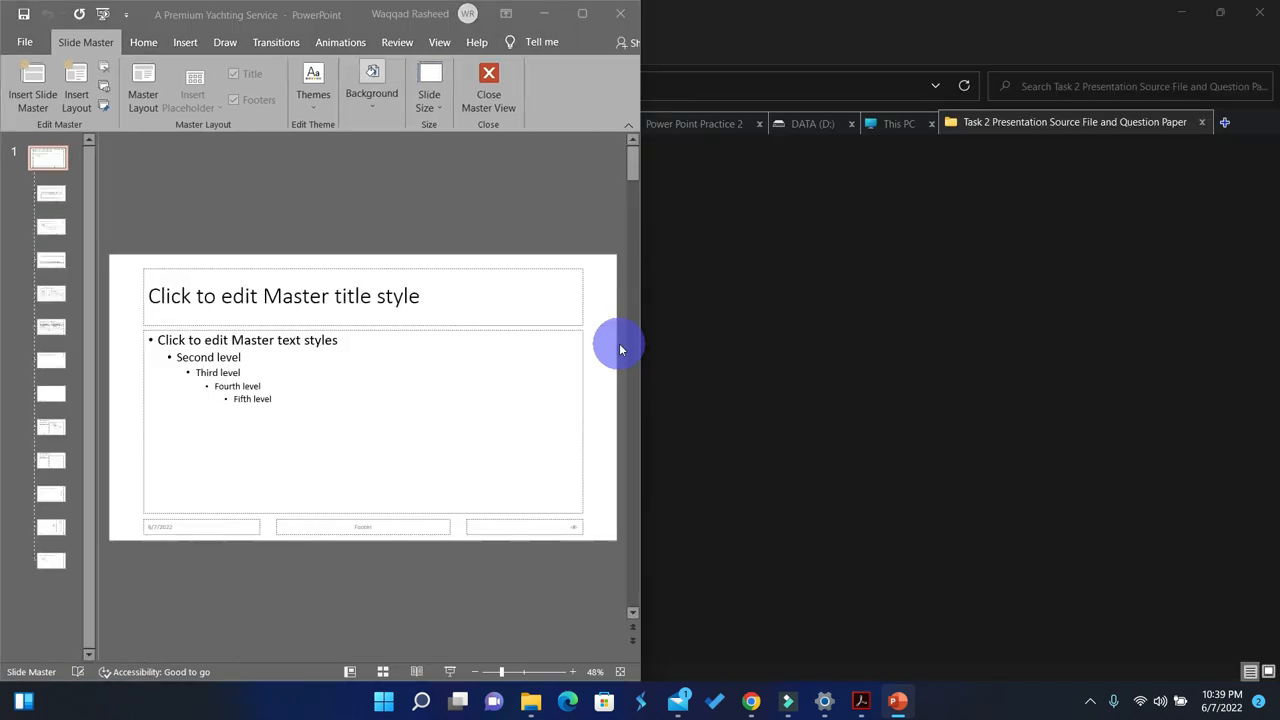
pyautogui.click(1063, 187)
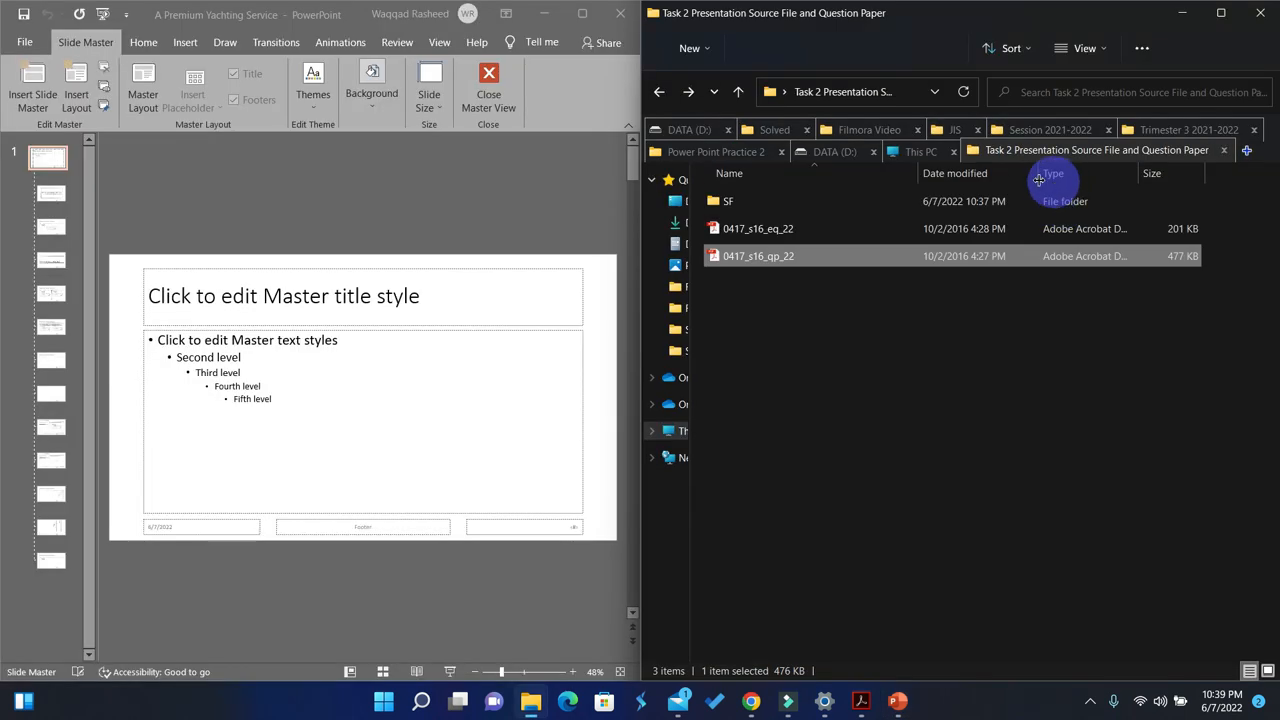
pyautogui.doubleClick(760, 205)
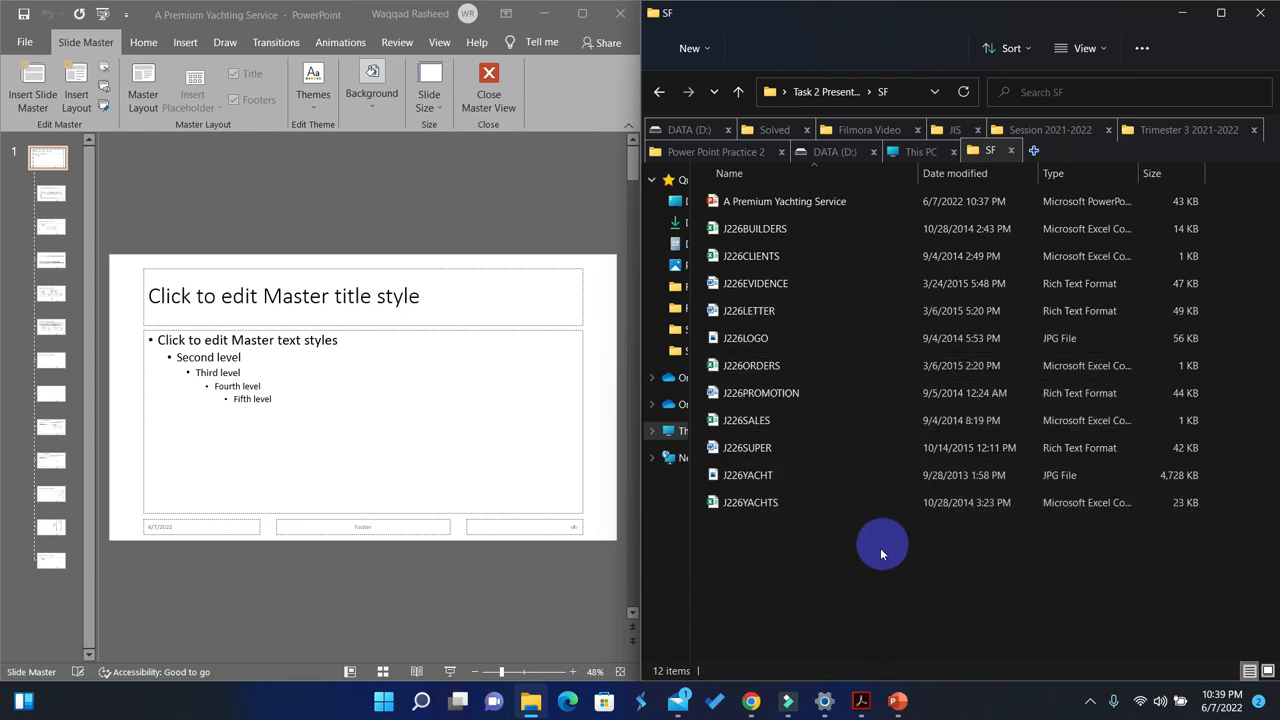
# Step: Copy the J226LOGO image from the SF folder and paste it onto the slide master
pyautogui.click(741, 340)
pyautogui.doubleClick(741, 340)
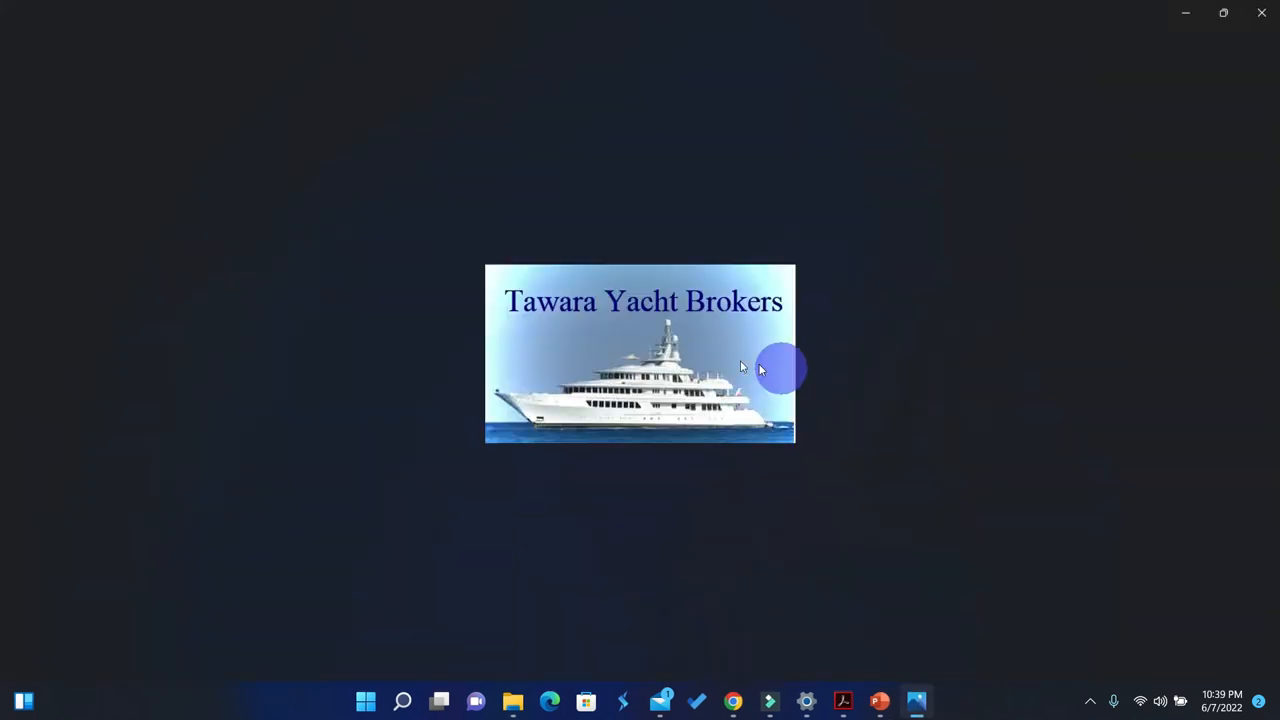
pyautogui.rightClick(682, 348)
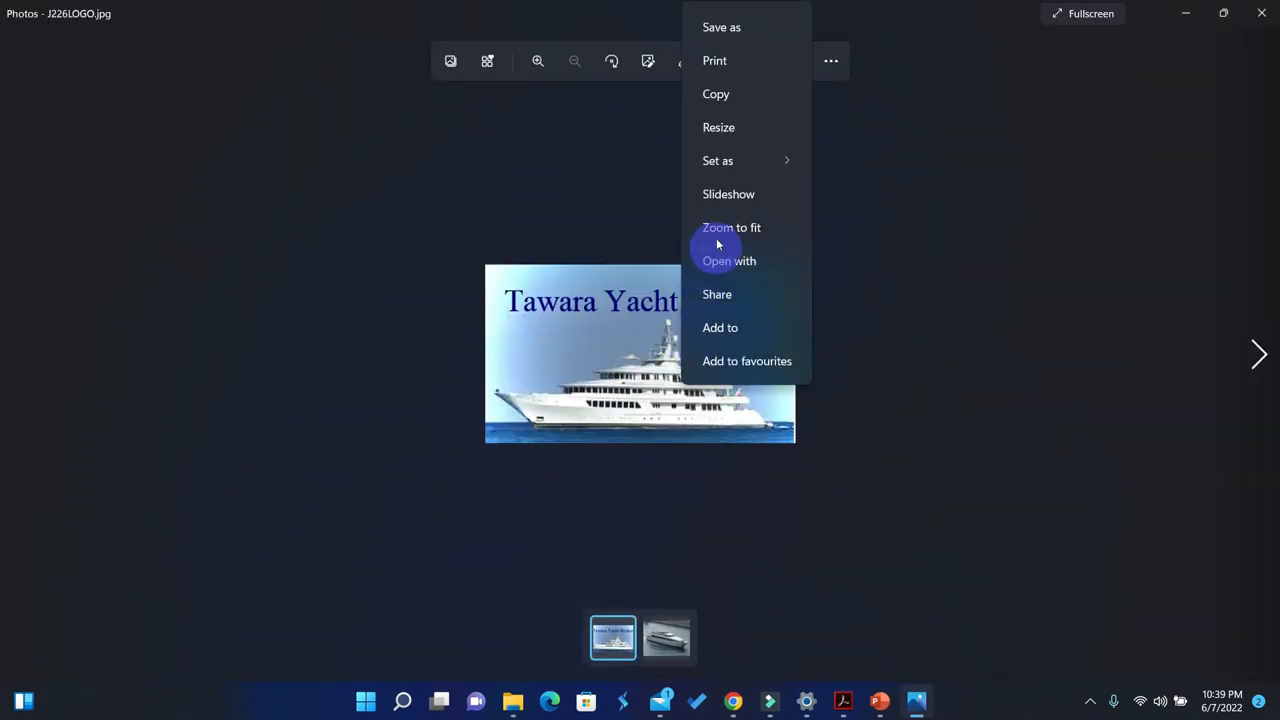
pyautogui.click(715, 93)
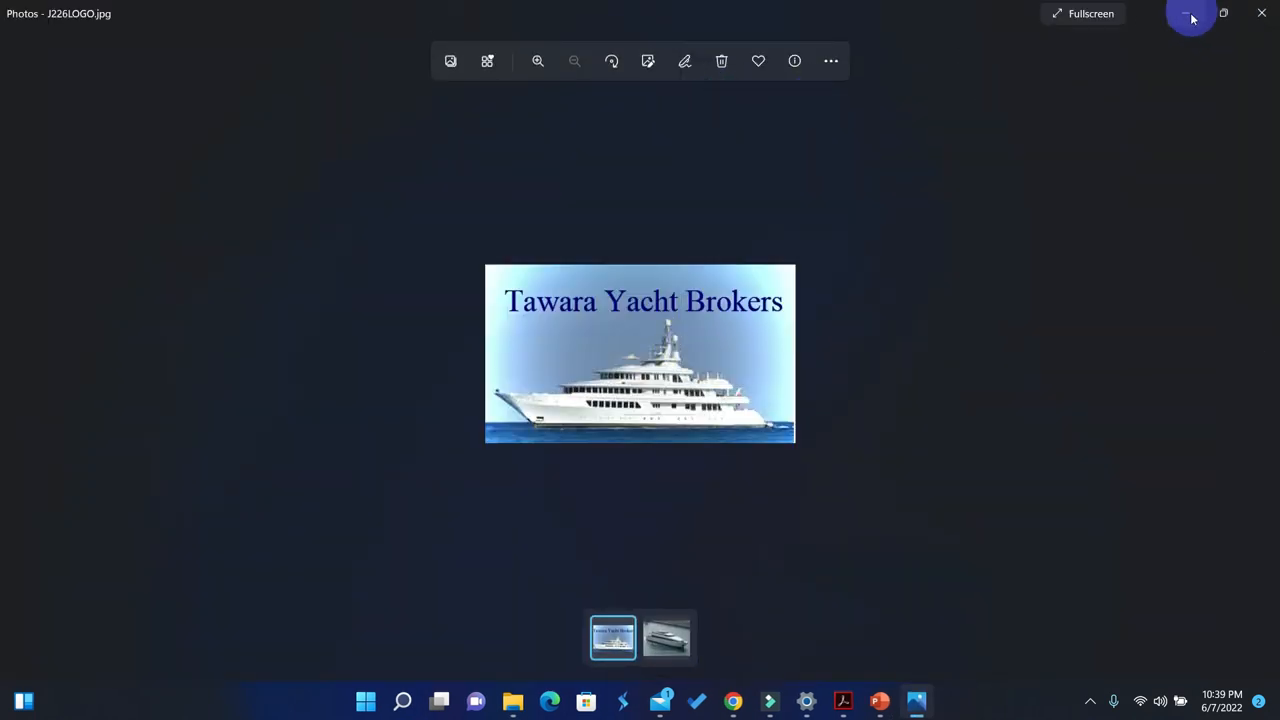
pyautogui.click(1186, 14)
pyautogui.click(50, 158)
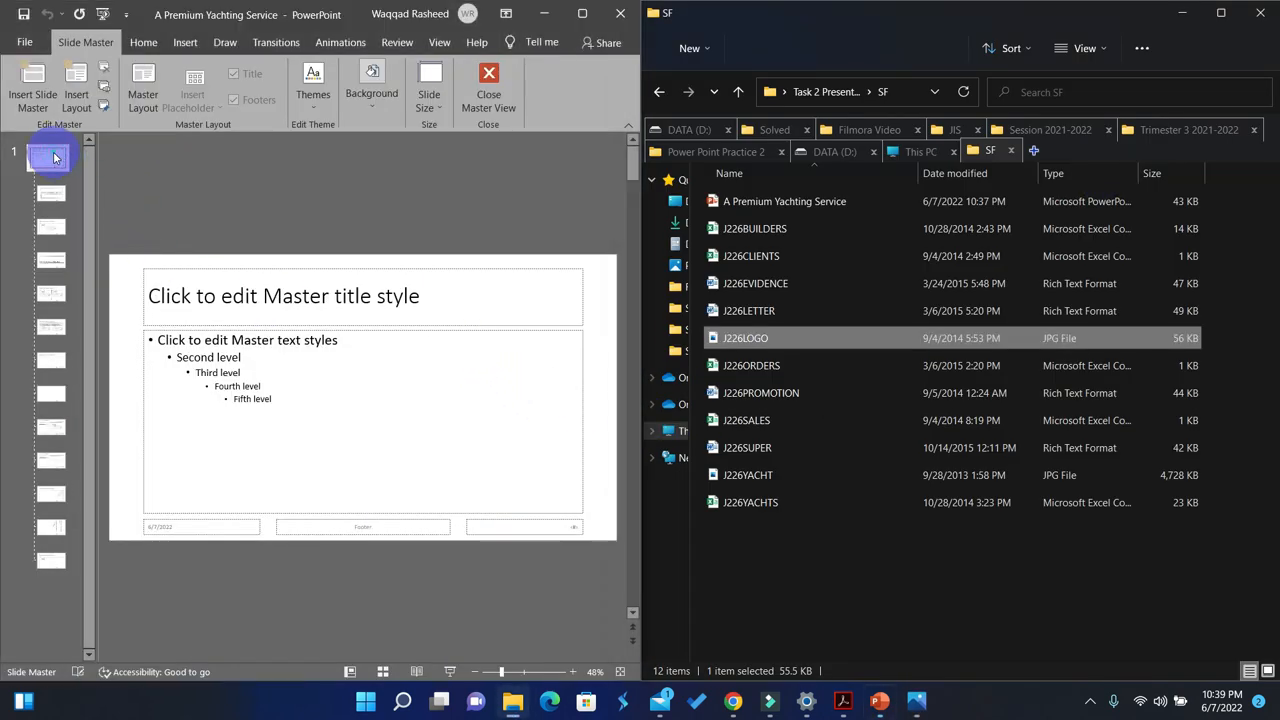
pyautogui.rightClick(518, 319)
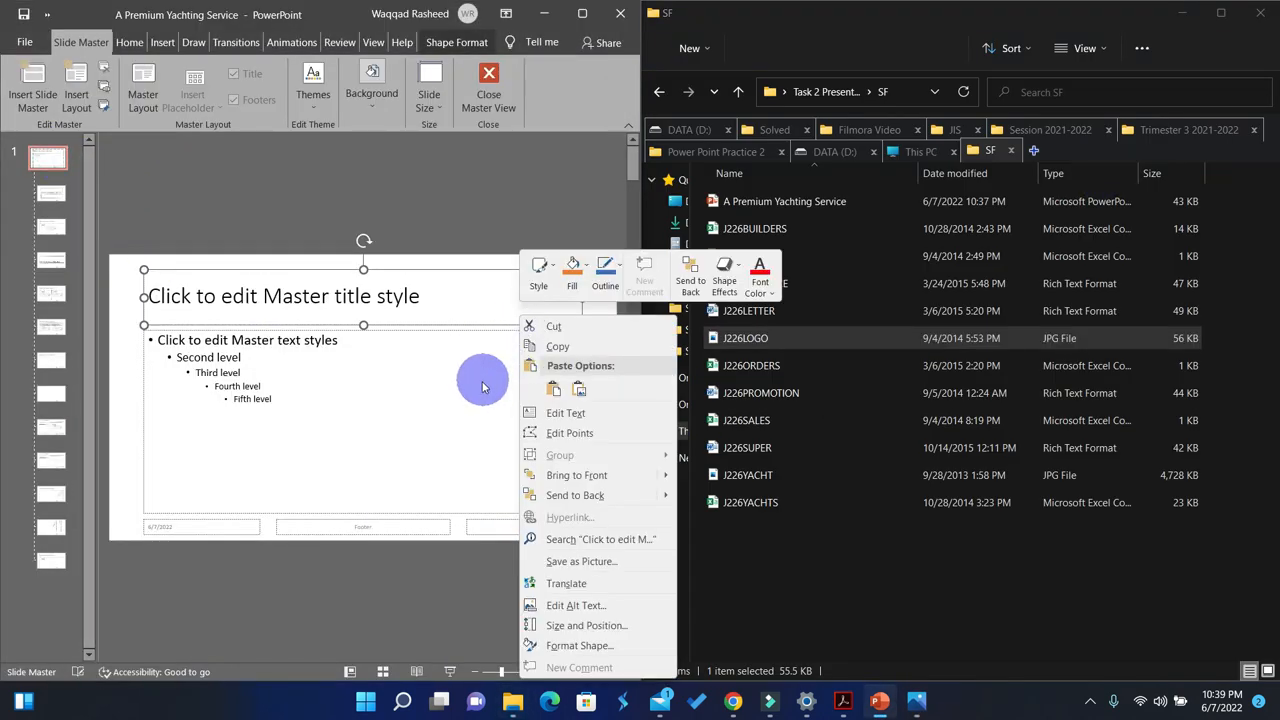
pyautogui.click(553, 389)
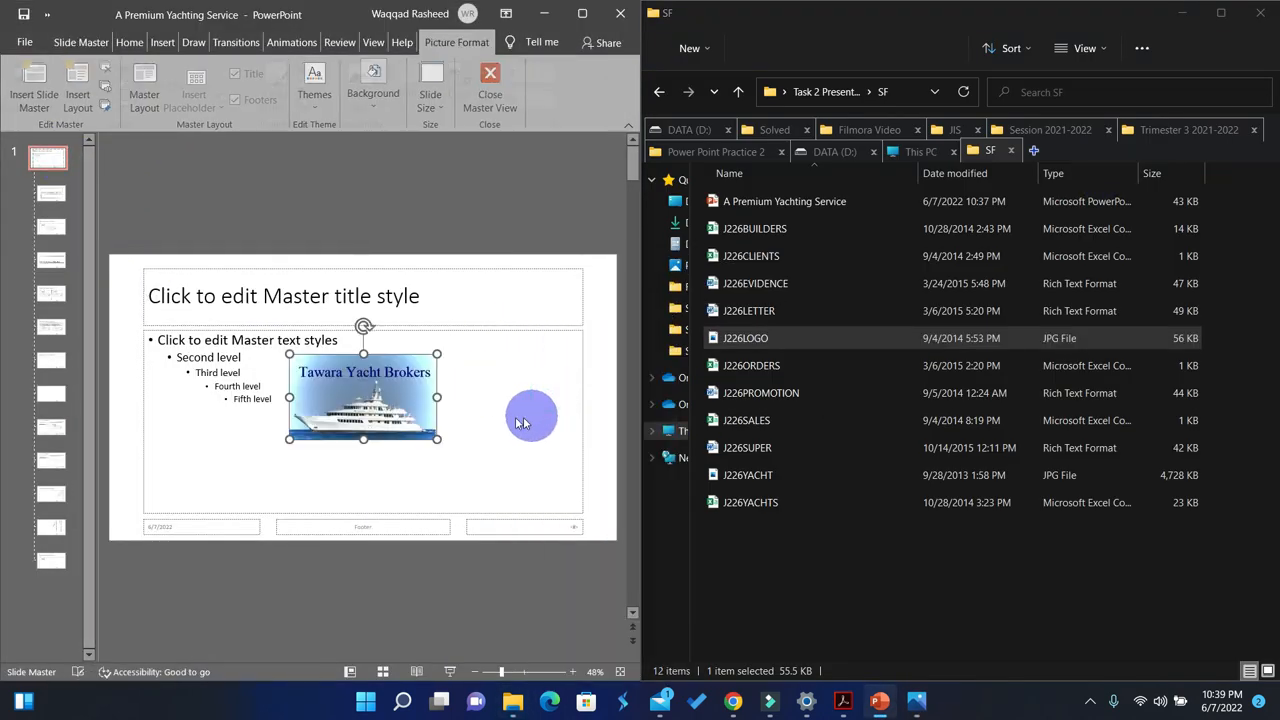
# Step: Move the pasted logo into the upper-right corner of the slide master
pyautogui.click(554, 309)
pyautogui.click(410, 380)
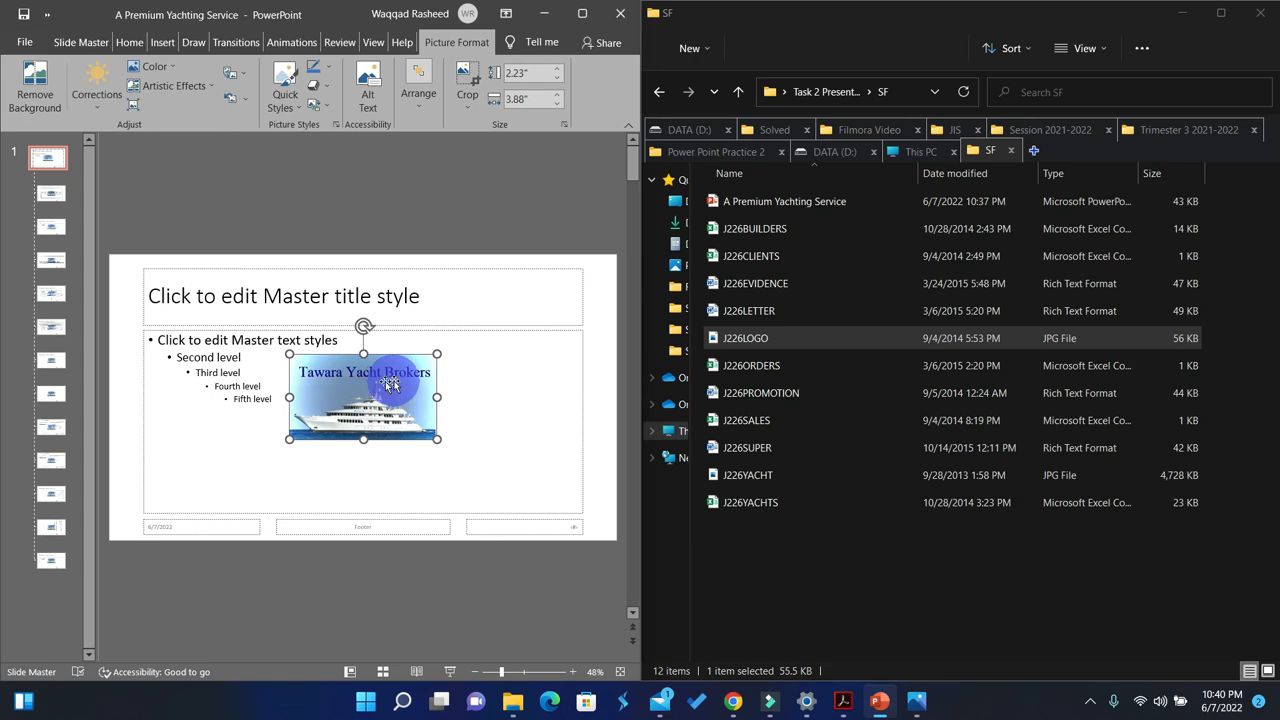
pyautogui.moveTo(372, 387); pyautogui.dragTo(554, 282)
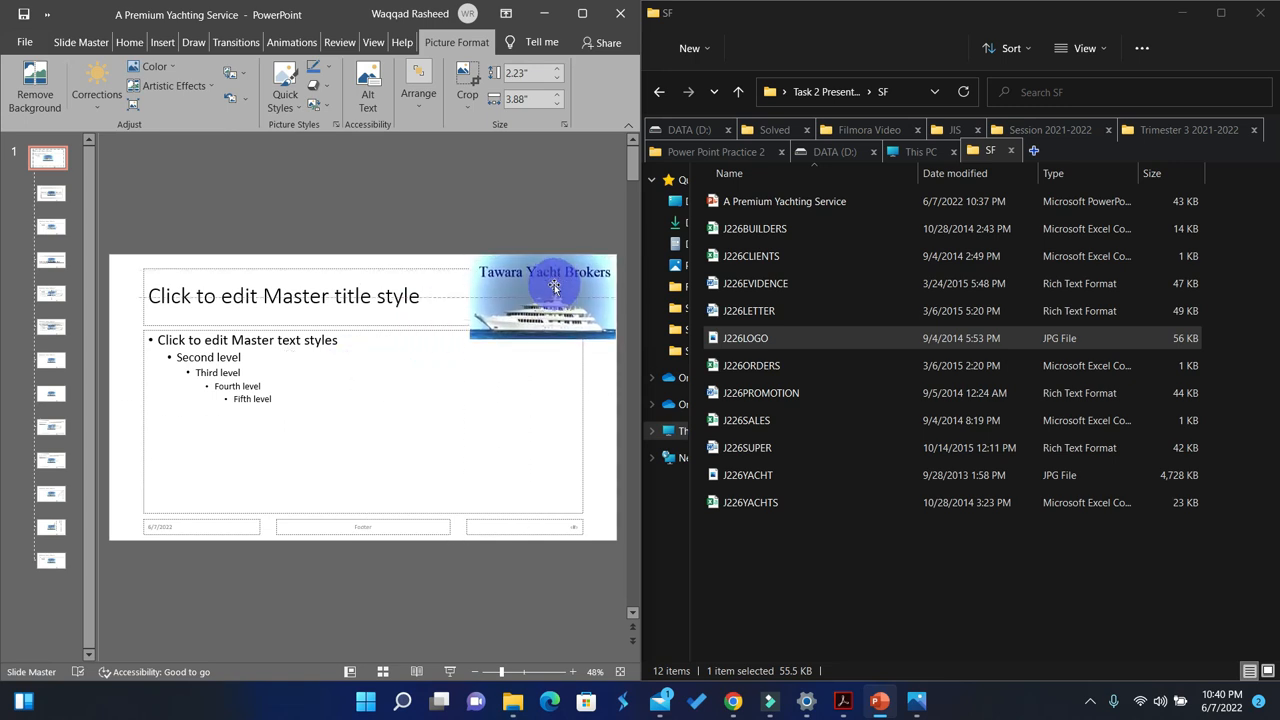
# Step: Narrow the master's title and text placeholders from their right edges so both end just before the logo
pyautogui.click(422, 324)
pyautogui.moveTo(583, 297); pyautogui.dragTo(461, 294)
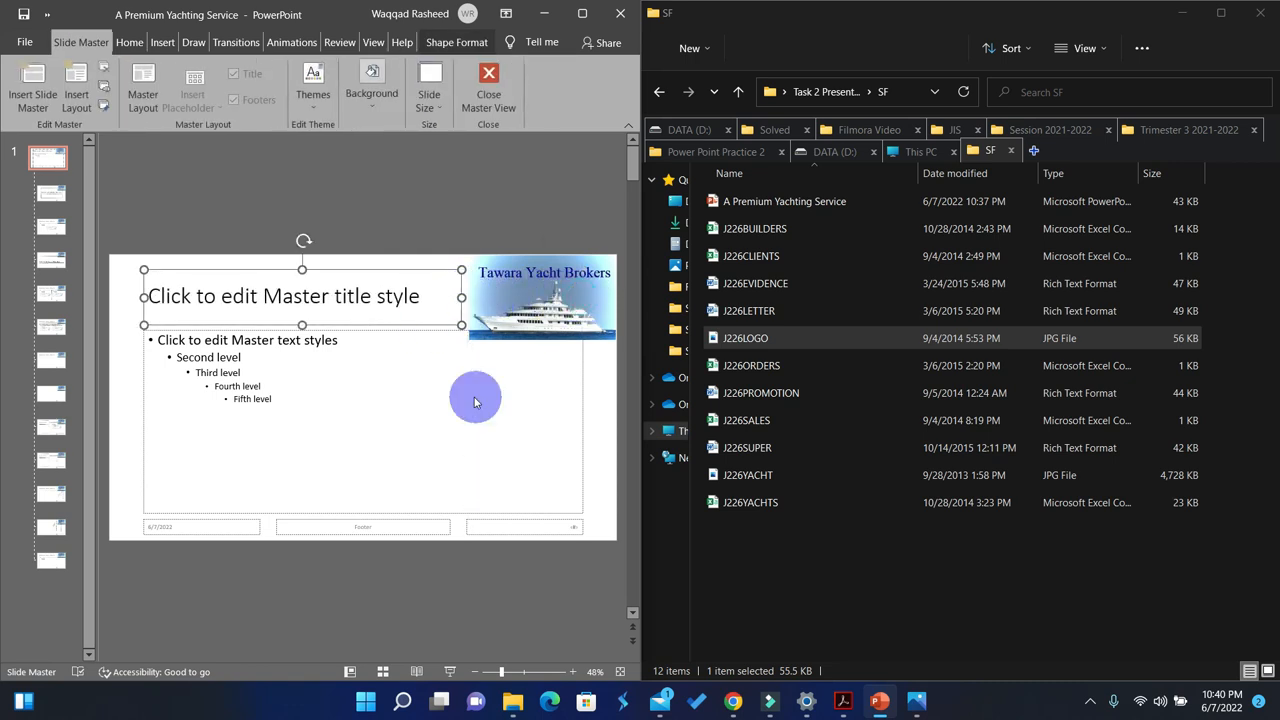
pyautogui.press('Escape')
pyautogui.click(580, 410)
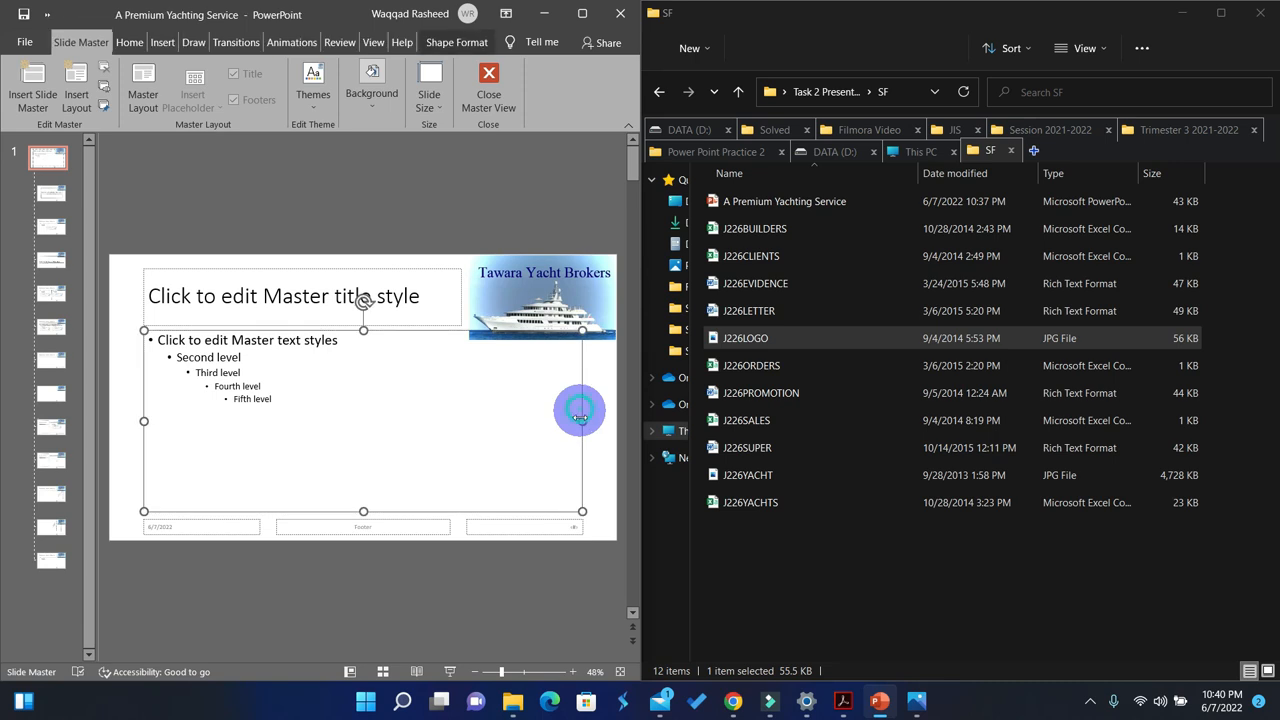
pyautogui.moveTo(576, 421); pyautogui.dragTo(461, 418)
# Step: Shrink the logo slightly from its lower-left corner and widen the title and text placeholders to end just before it
pyautogui.click(550, 322)
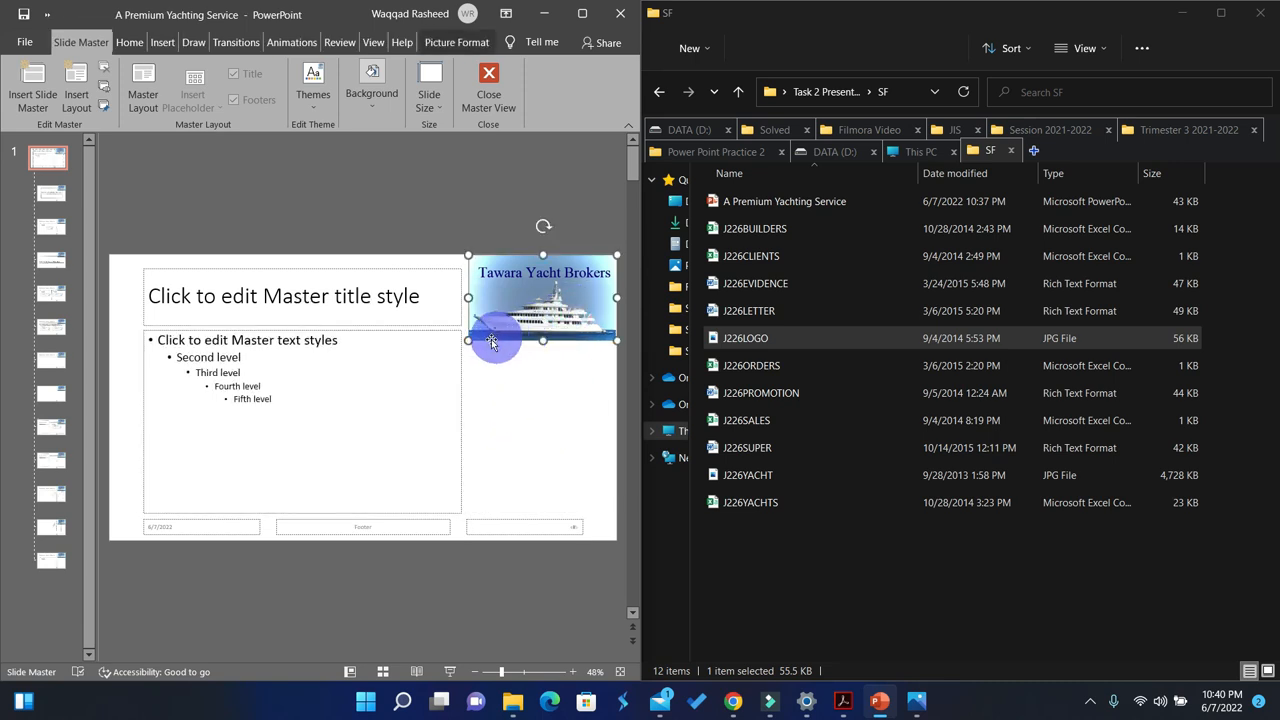
pyautogui.moveTo(468, 341); pyautogui.dragTo(491, 327)
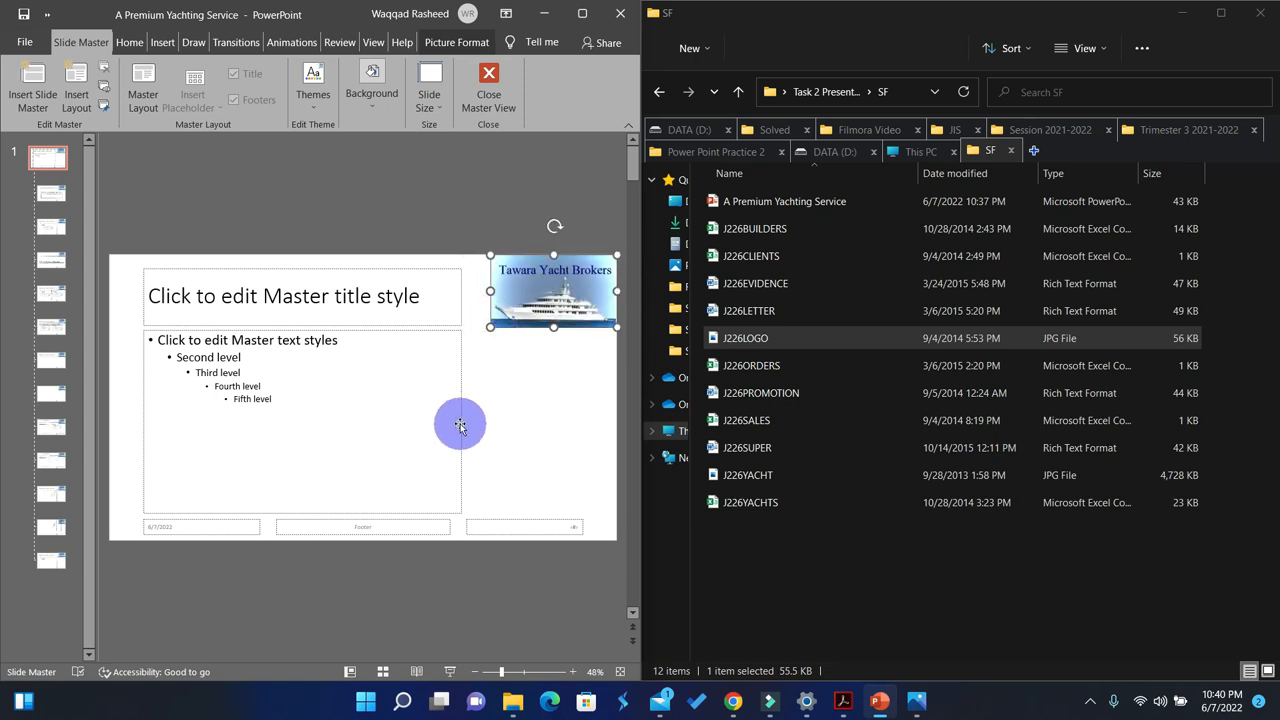
pyautogui.click(462, 425)
pyautogui.moveTo(462, 421); pyautogui.dragTo(485, 421)
pyautogui.click(461, 300)
pyautogui.moveTo(461, 298); pyautogui.dragTo(485, 300)
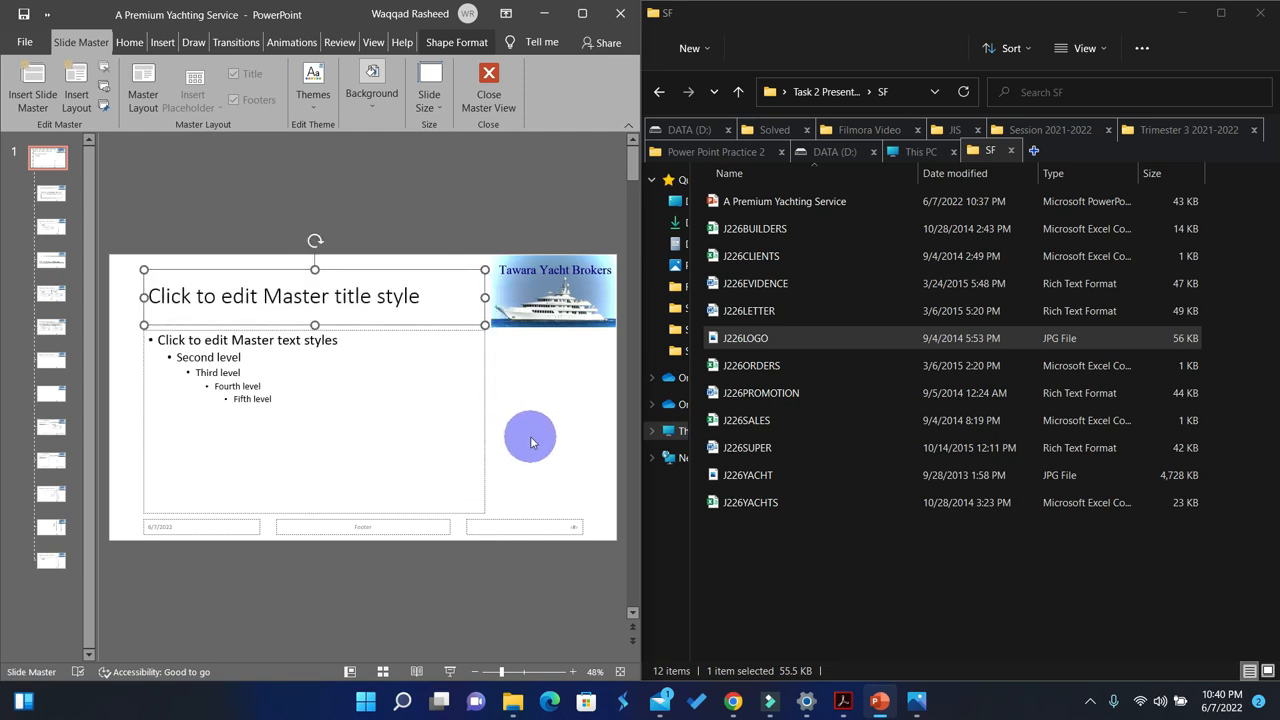
# Step: Check the required slide features under item 37 in the question paper, then return to the presentation at full size
pyautogui.click(843, 701)
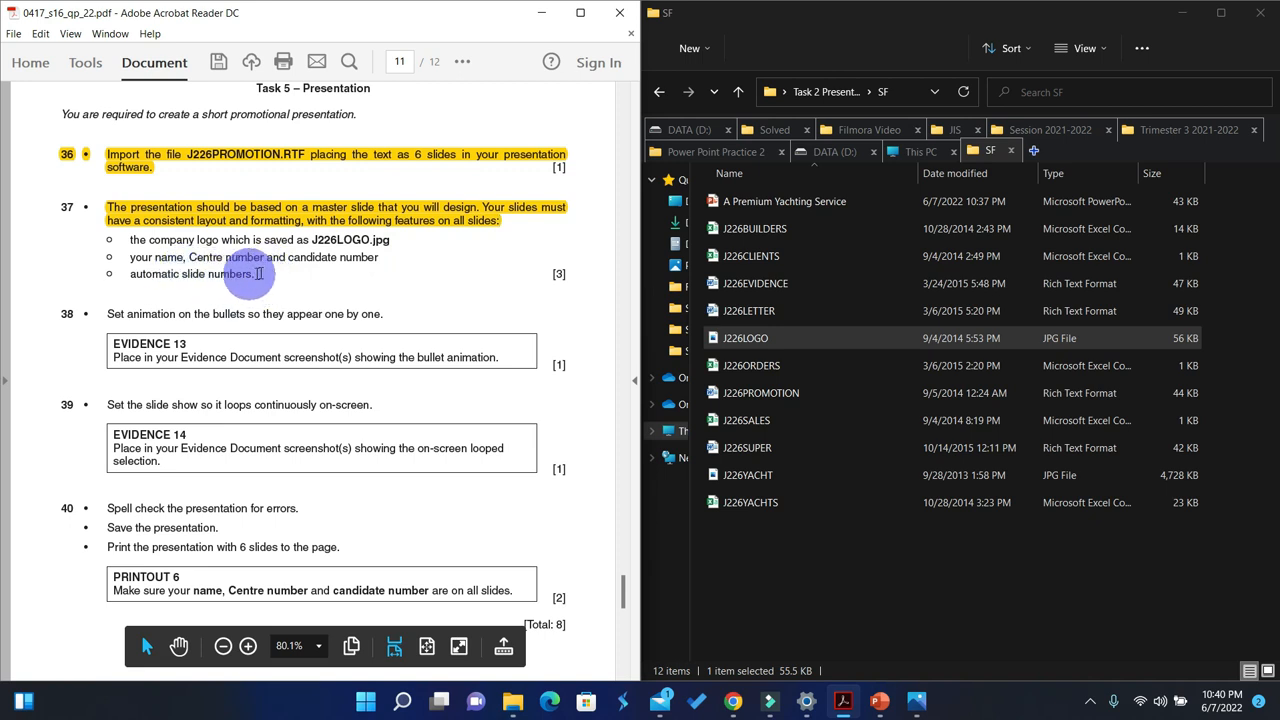
pyautogui.click(541, 12)
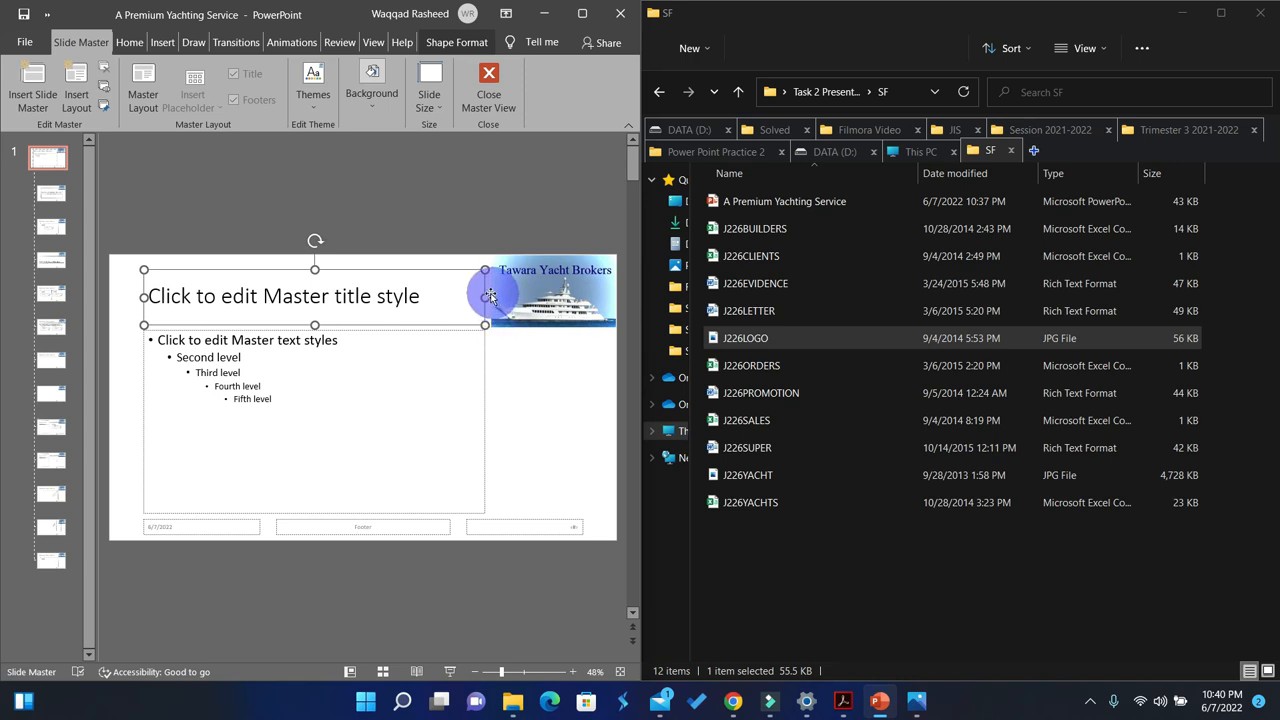
pyautogui.click(582, 13)
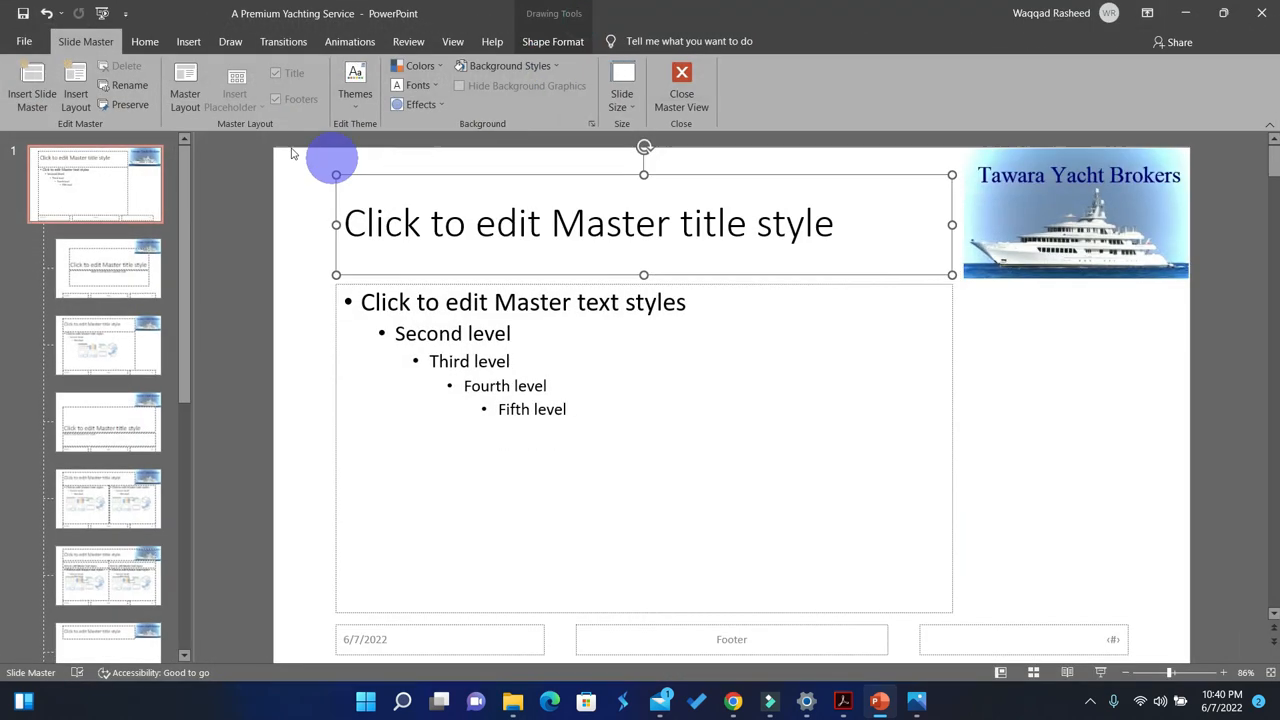
# Step: Add a footer with the candidate's name, Centre number and candidate number on the slide master and apply it to all slides
pyautogui.click(188, 41)
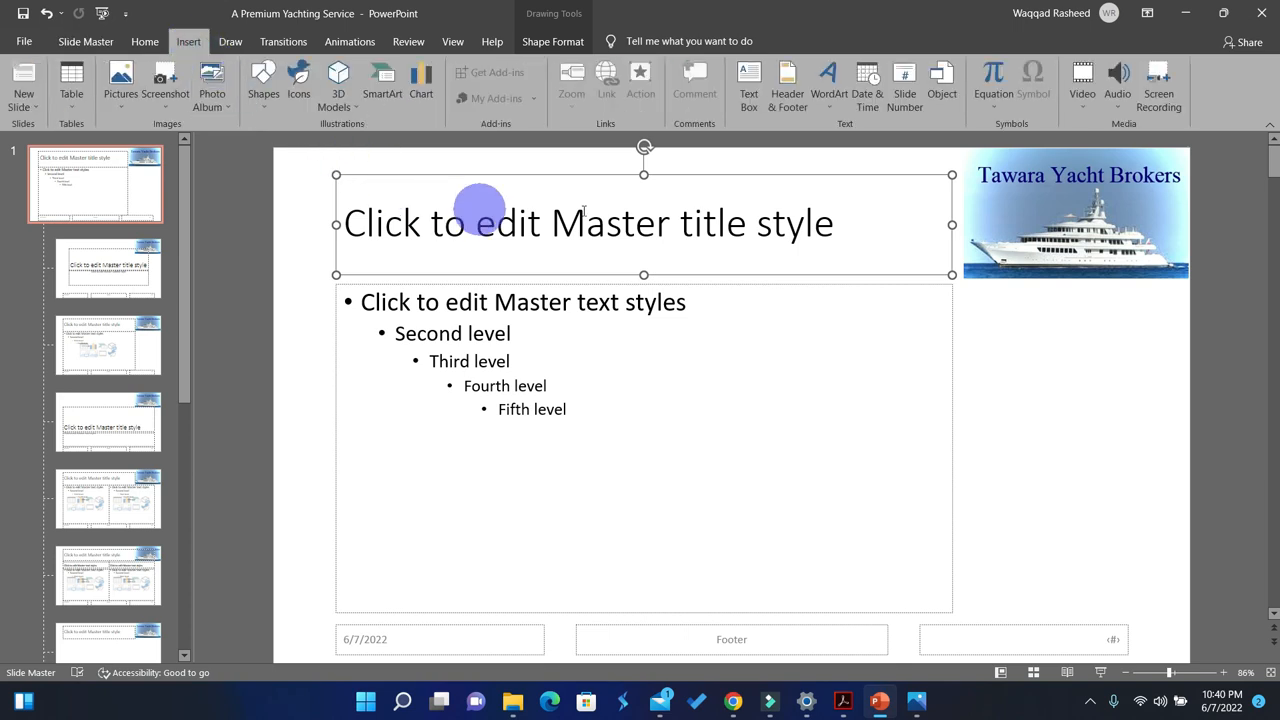
pyautogui.click(787, 85)
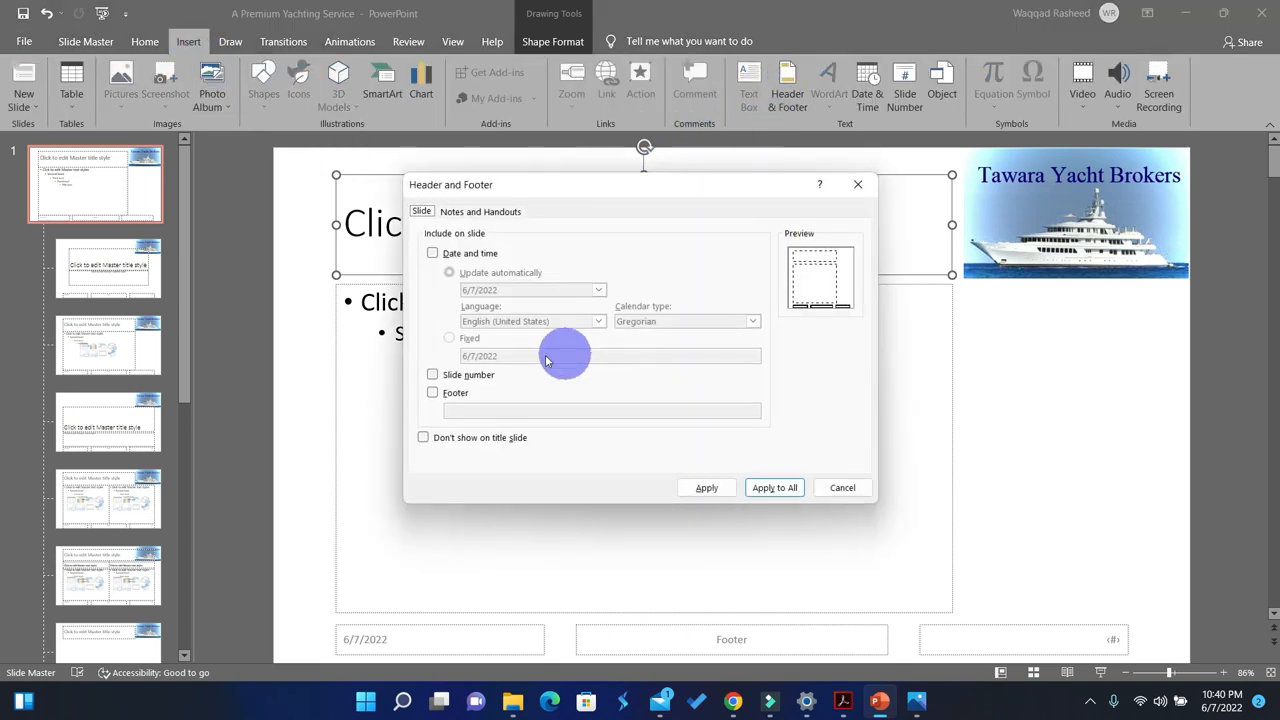
pyautogui.click(433, 395)
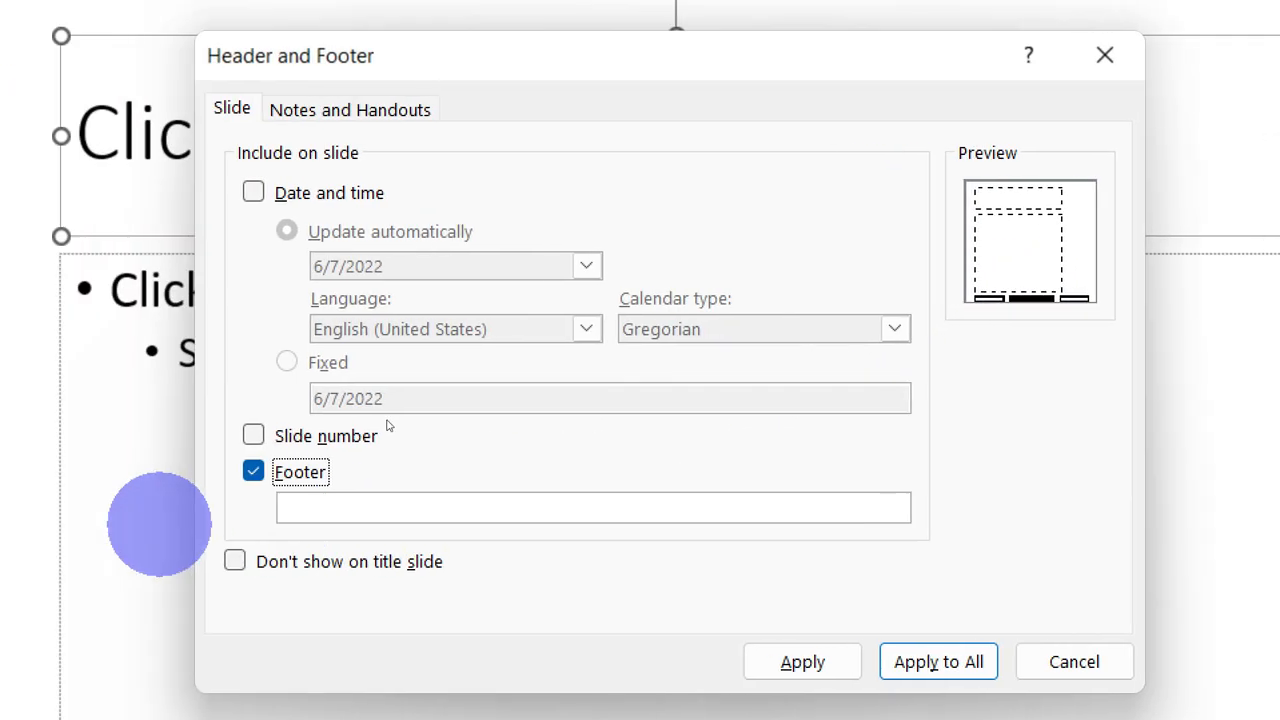
pyautogui.click(307, 506)
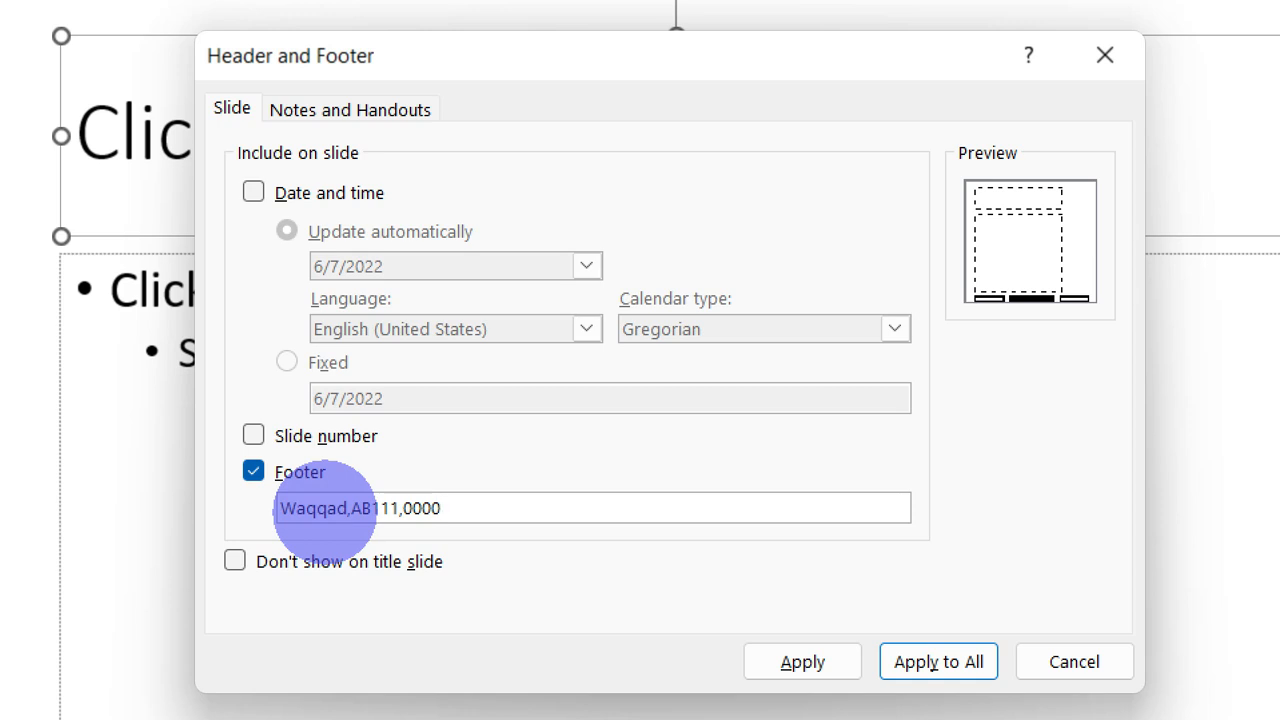
pyautogui.click(938, 662)
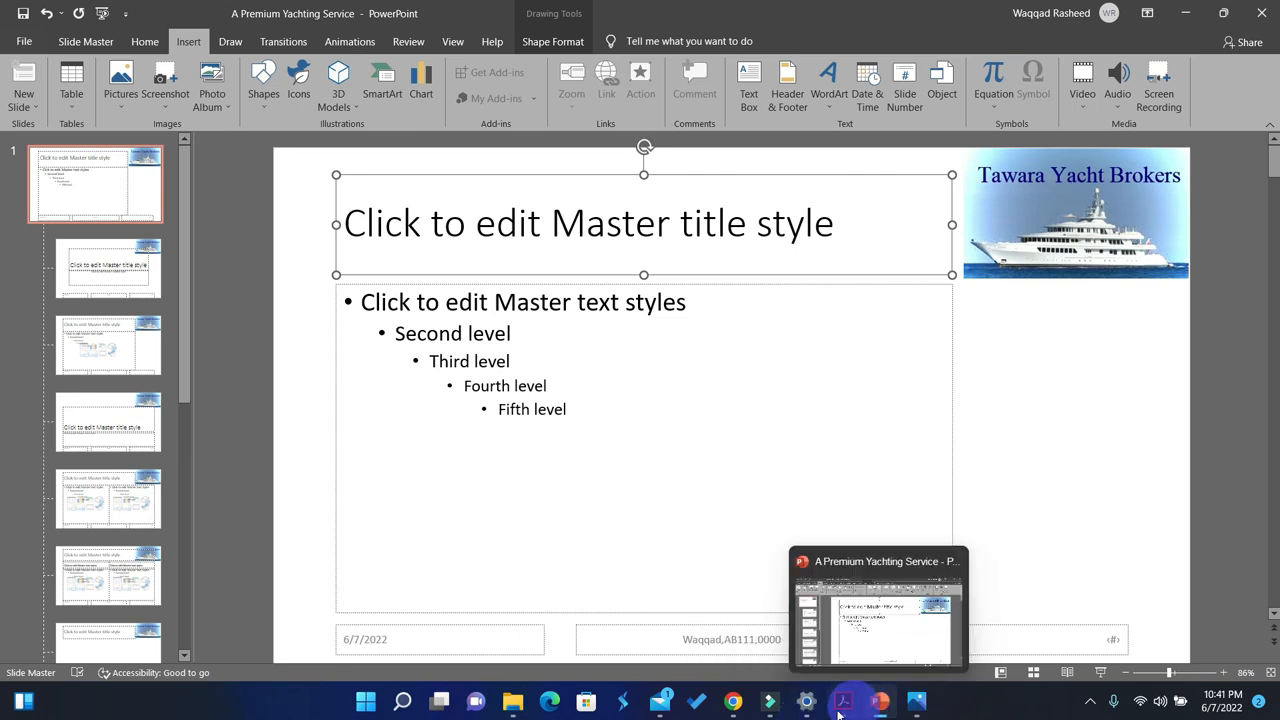
# Step: Highlight the company logo and candidate details requirements under item 37 in the question paper PDF, and return to the presentation
pyautogui.click(736, 702)
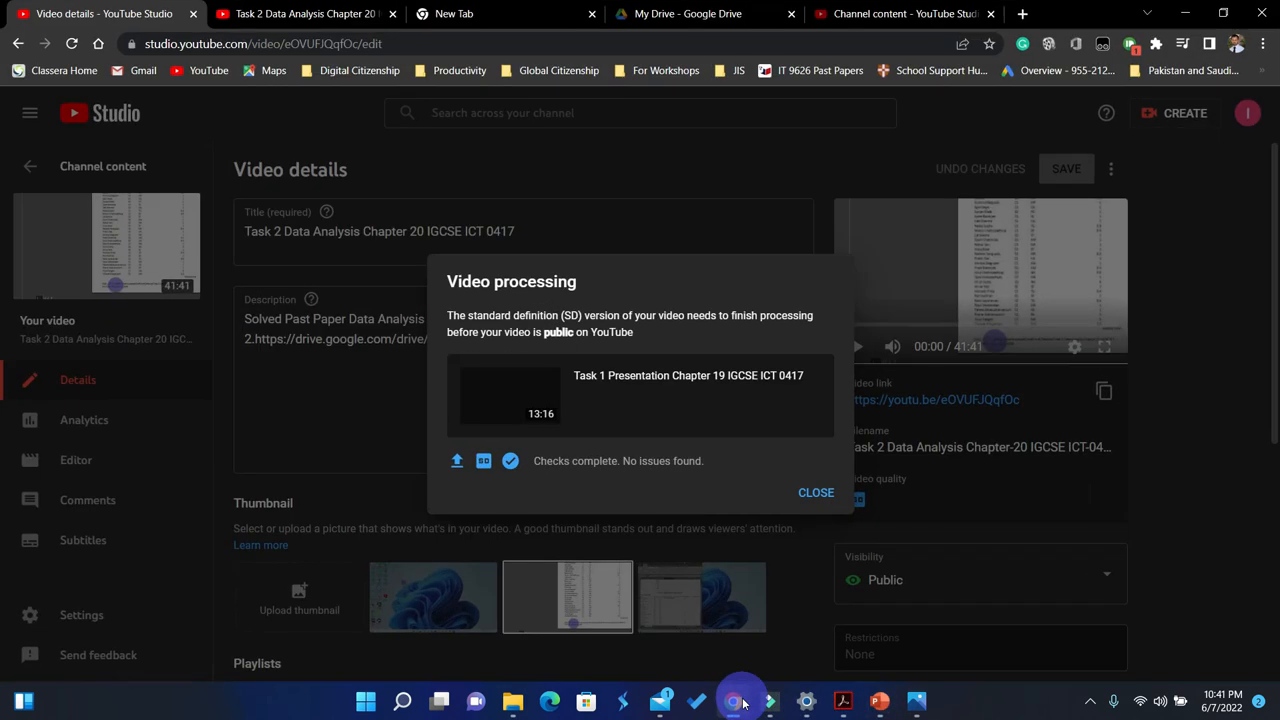
pyautogui.click(740, 702)
pyautogui.click(843, 702)
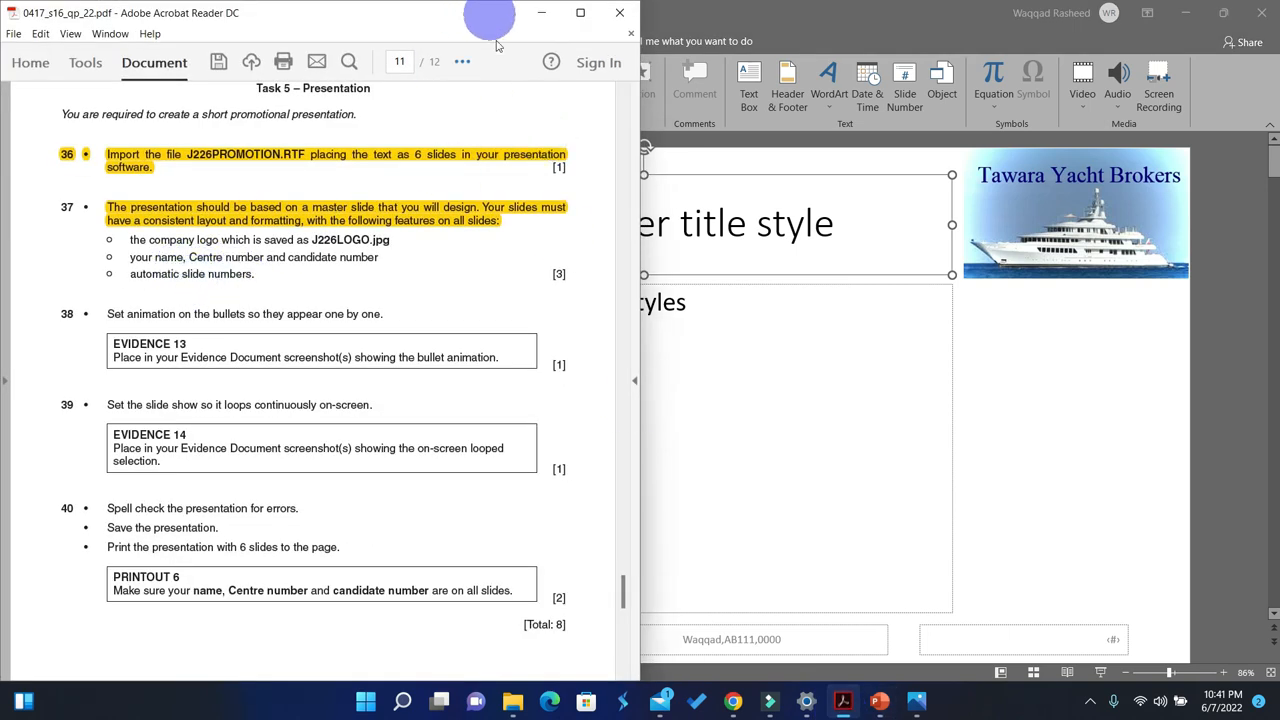
pyautogui.moveTo(376, 259); pyautogui.dragTo(143, 239)
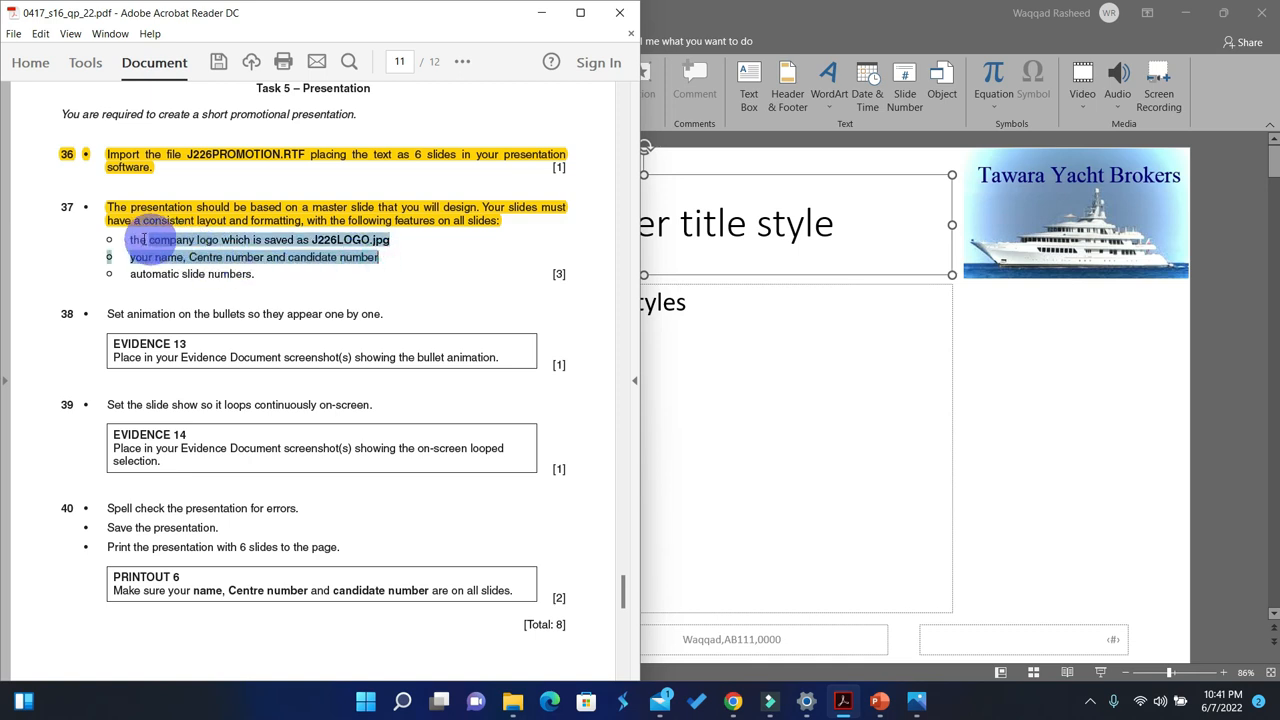
pyautogui.click(462, 61)
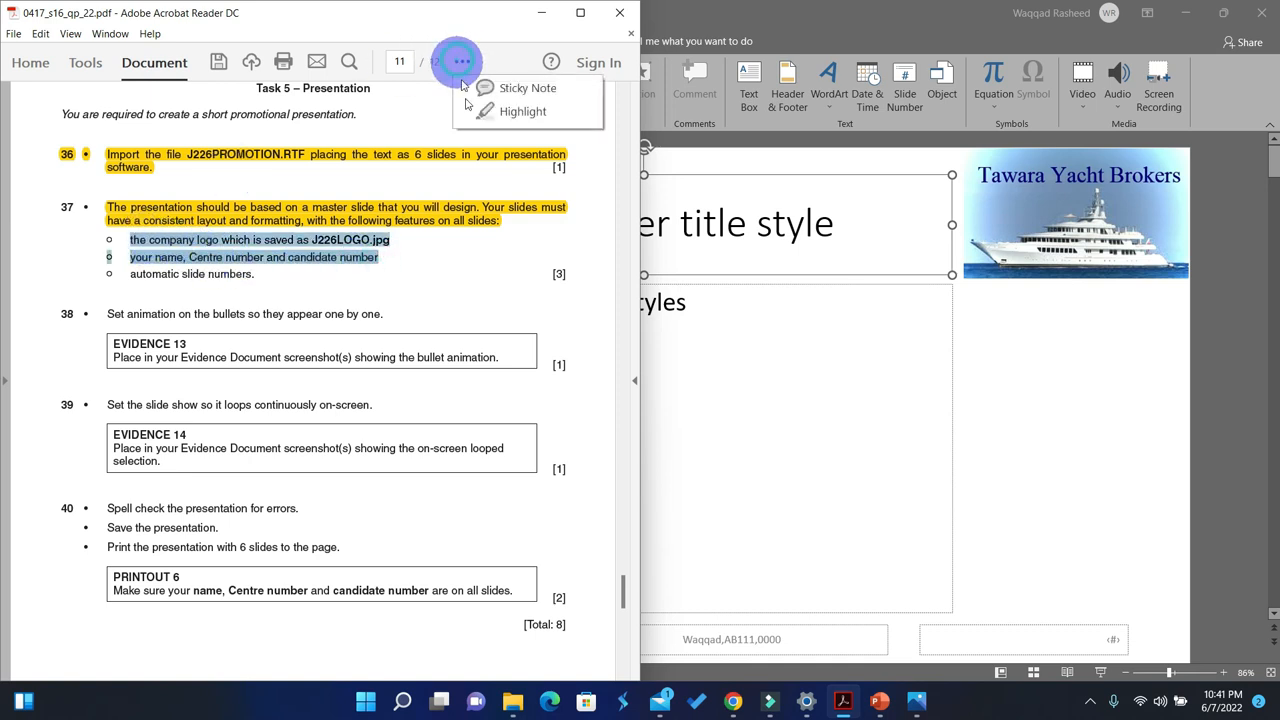
pyautogui.click(498, 120)
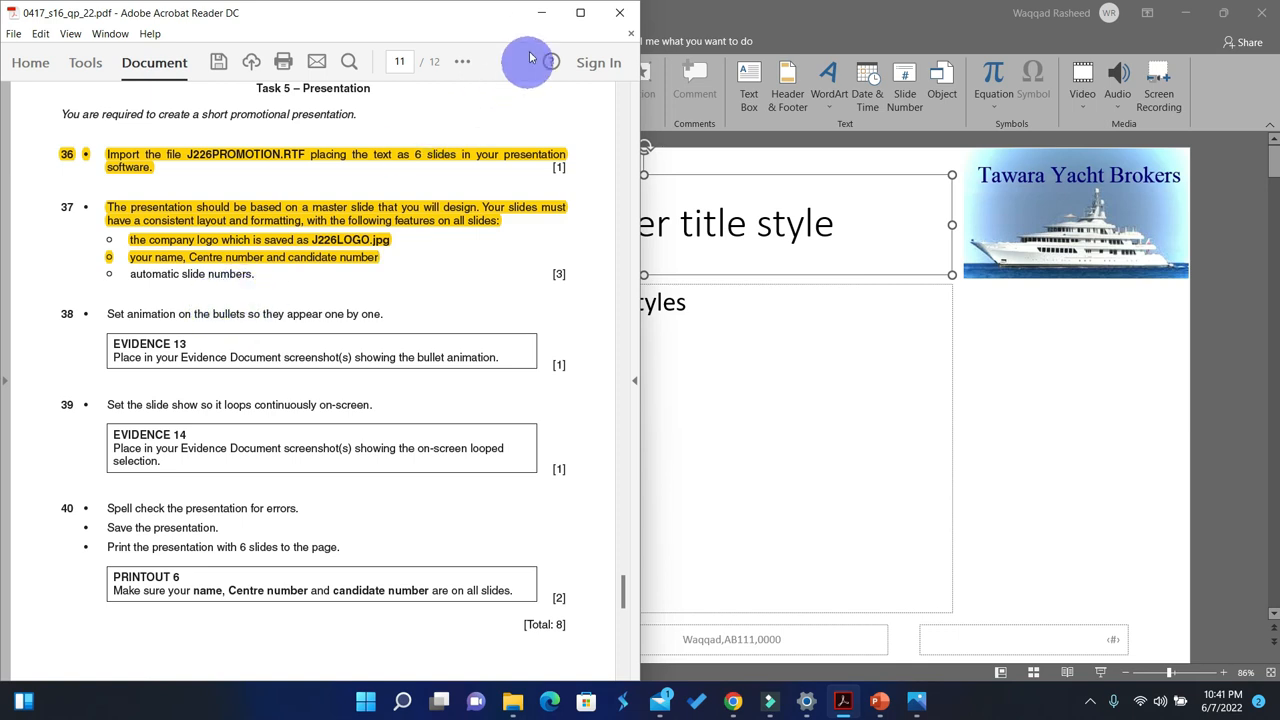
pyautogui.click(541, 17)
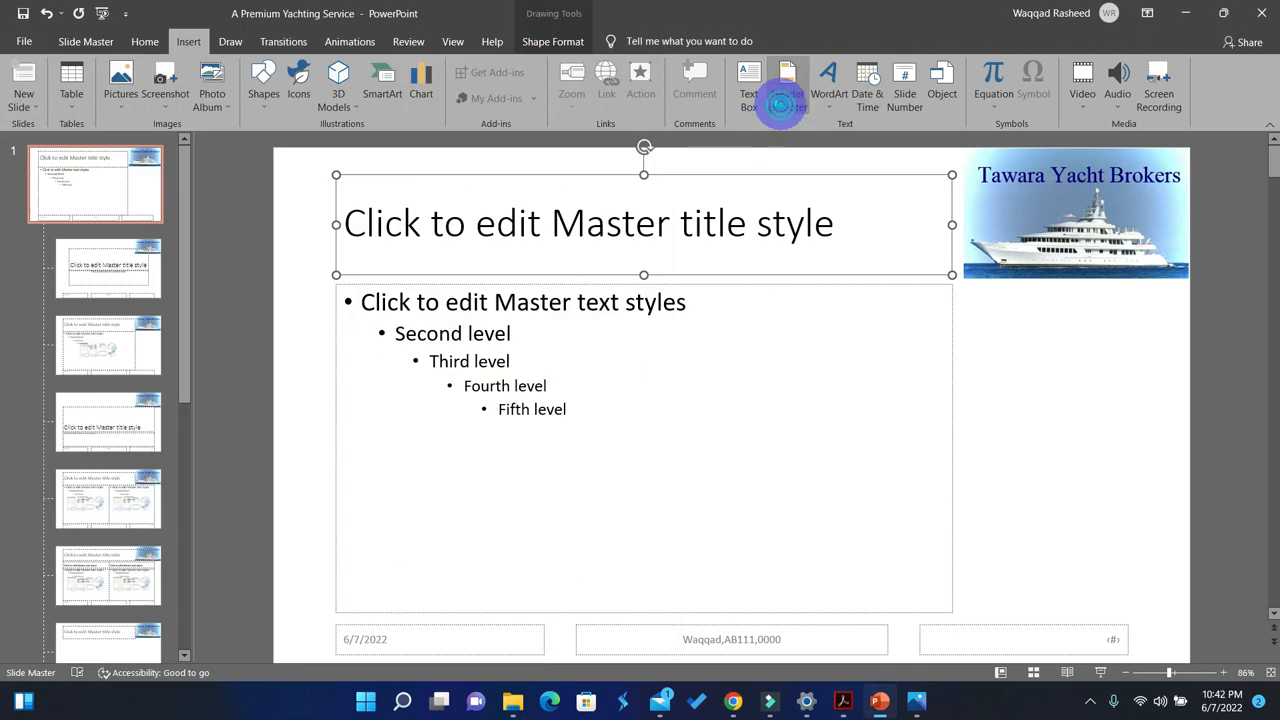
# Step: Turn on slide numbers, apply them to all slides and close the master view
pyautogui.click(785, 92)
pyautogui.click(562, 412)
pyautogui.click(448, 377)
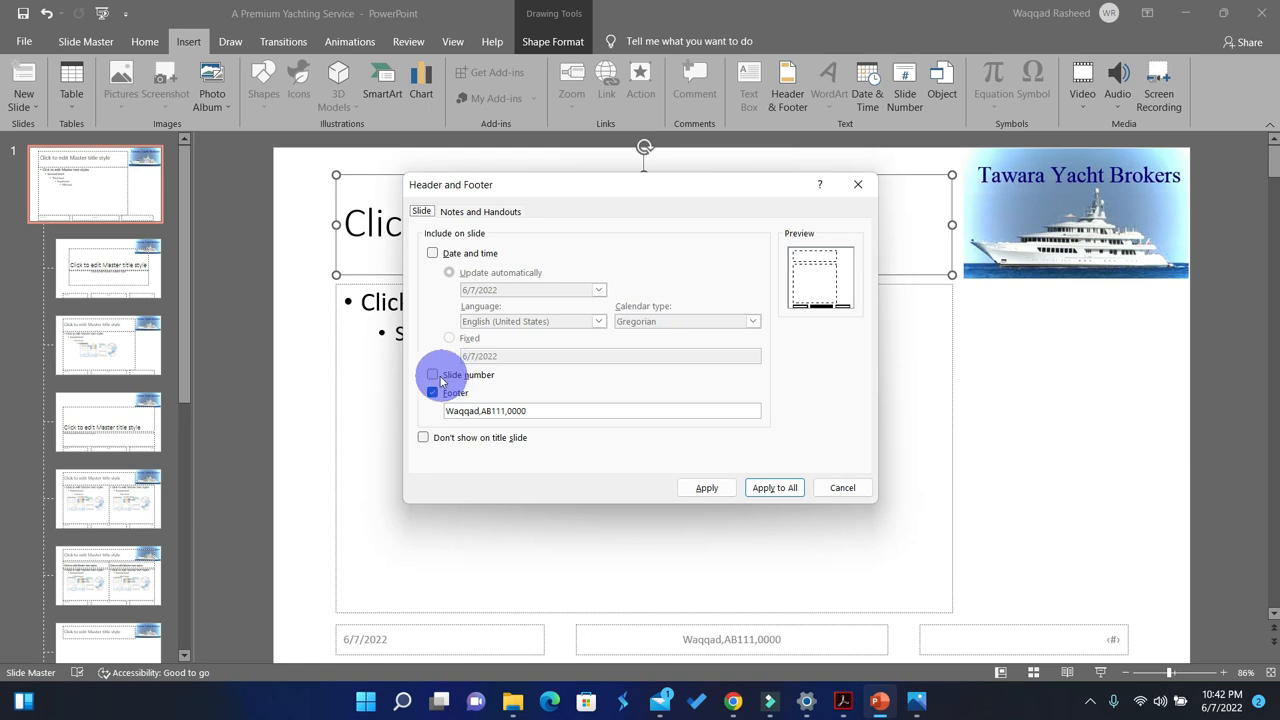
pyautogui.click(765, 488)
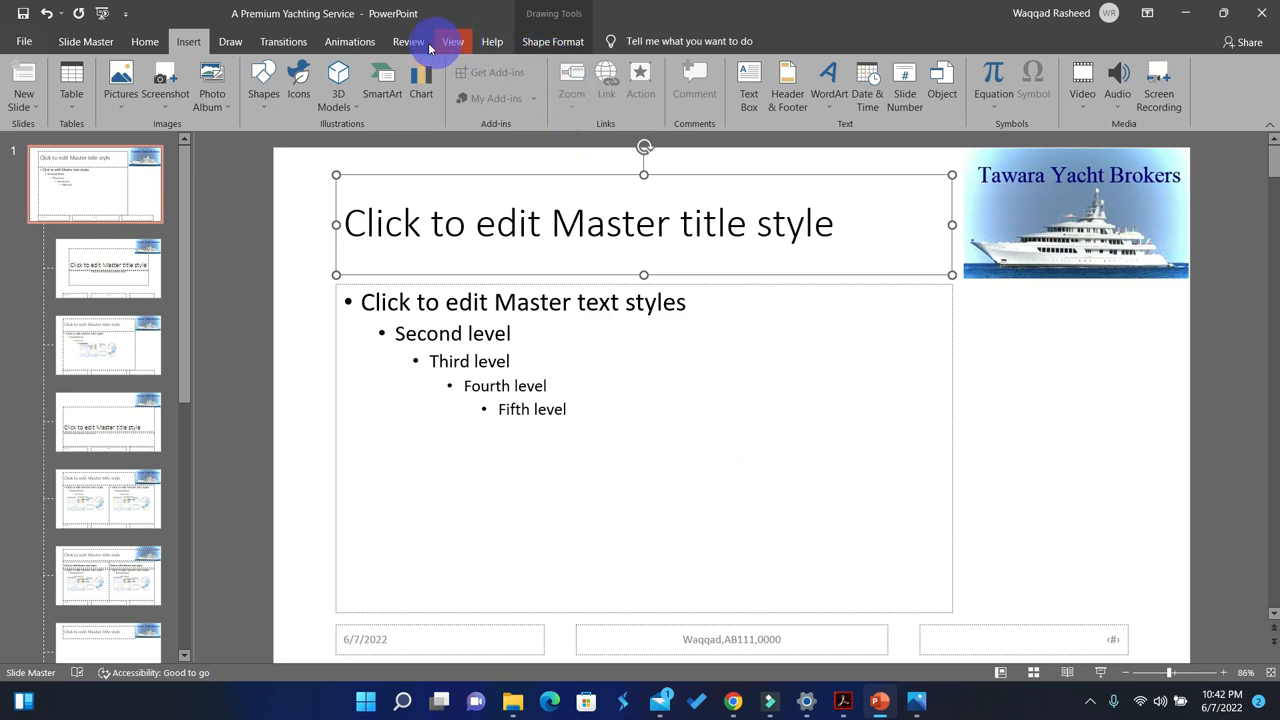
pyautogui.click(106, 42)
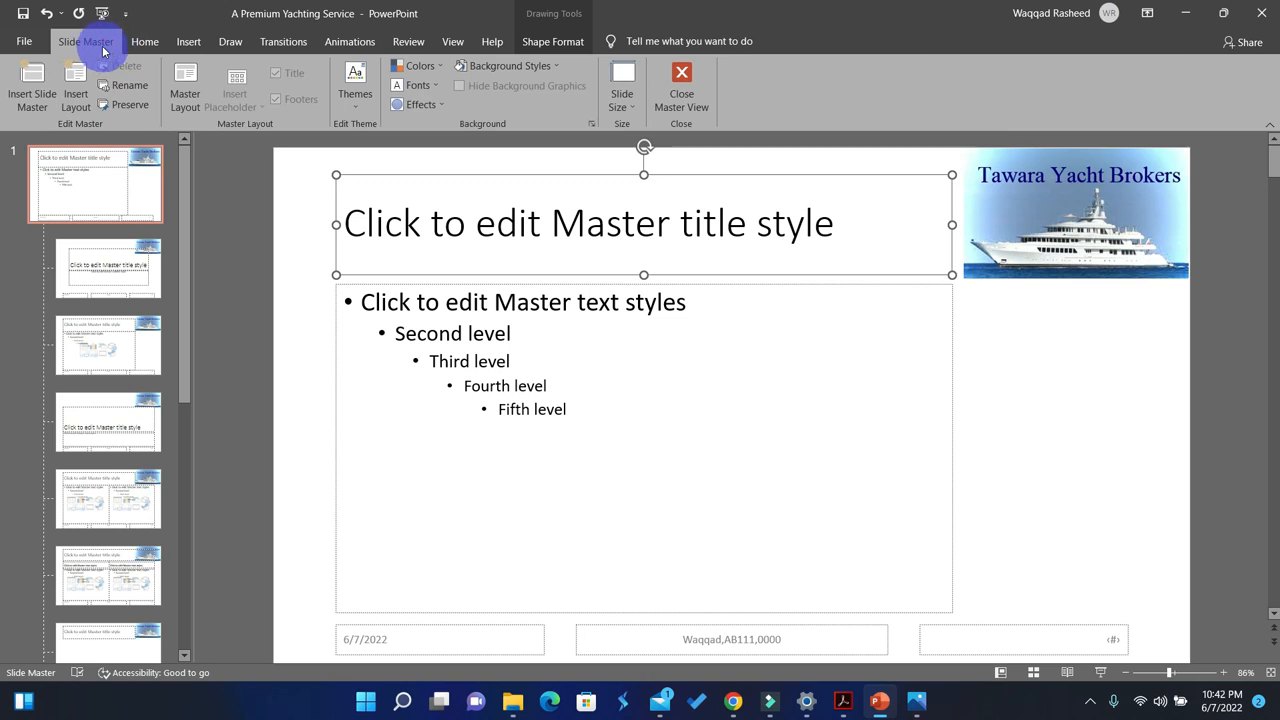
pyautogui.click(681, 88)
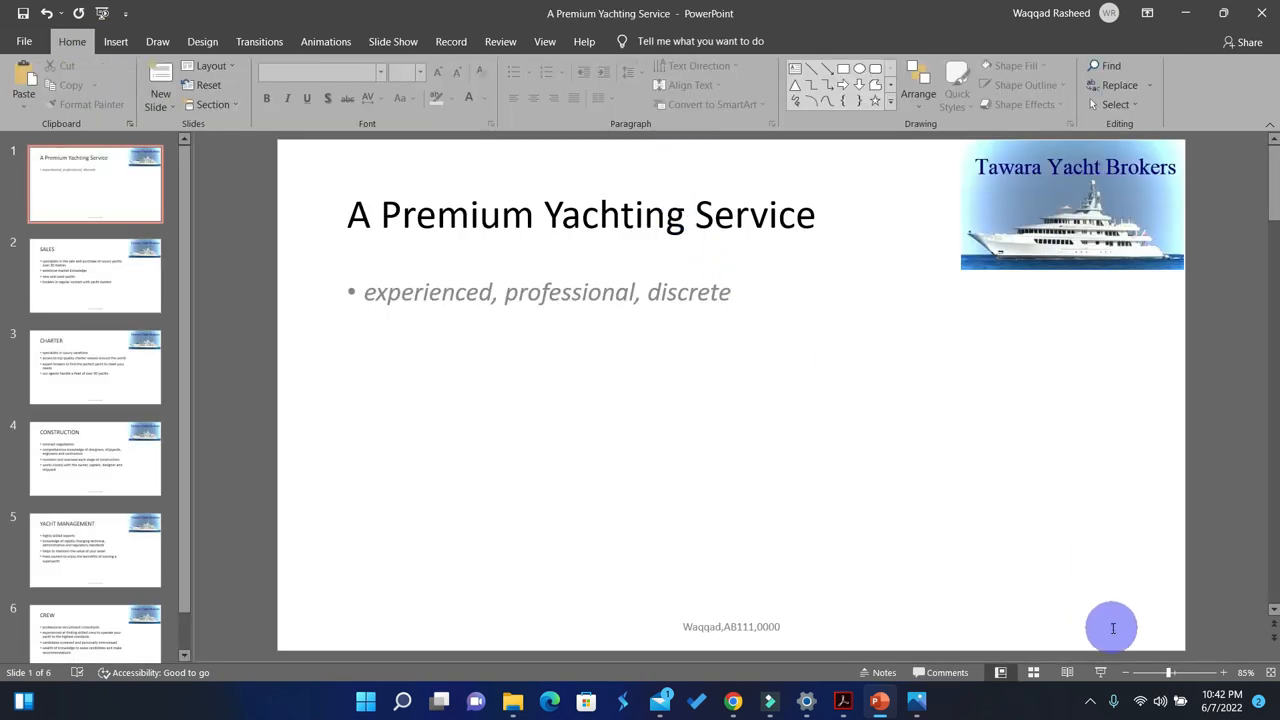
# Step: Look through all six slides to check the logo, the candidate details footer and the slide numbers
pyautogui.scroll(-3, 908, 503)
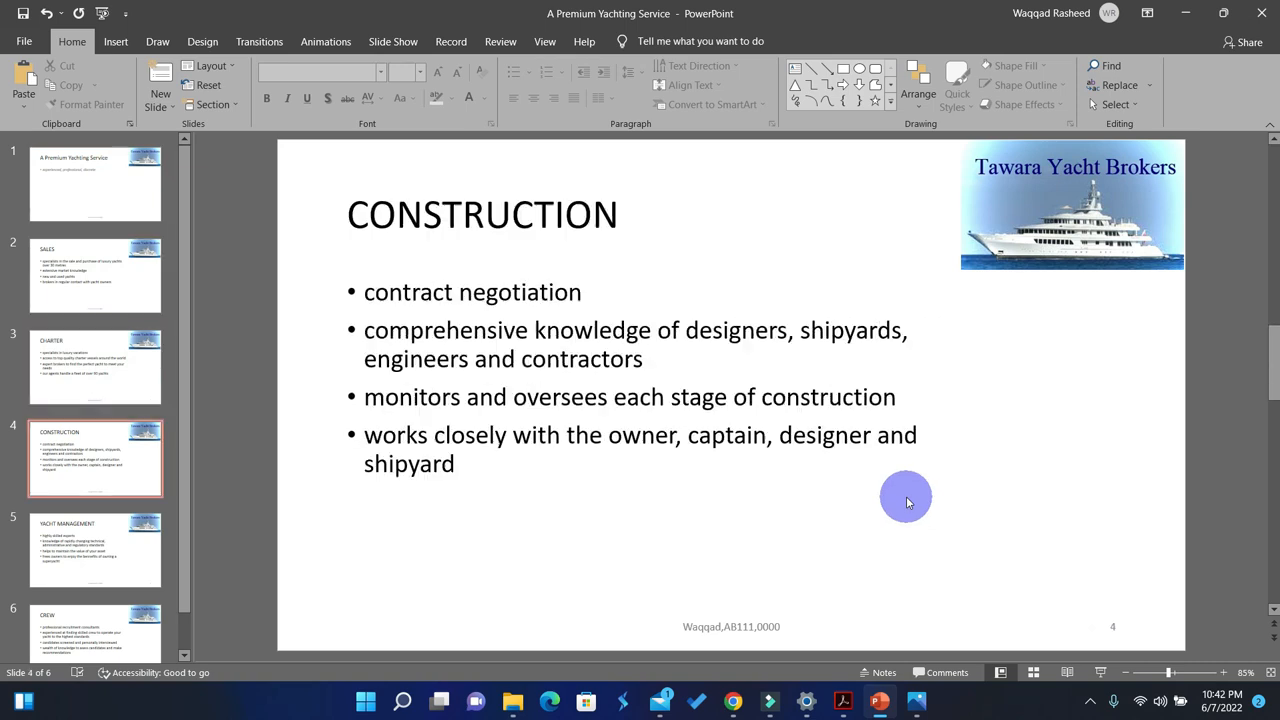
pyautogui.scroll(-2, 1046, 589)
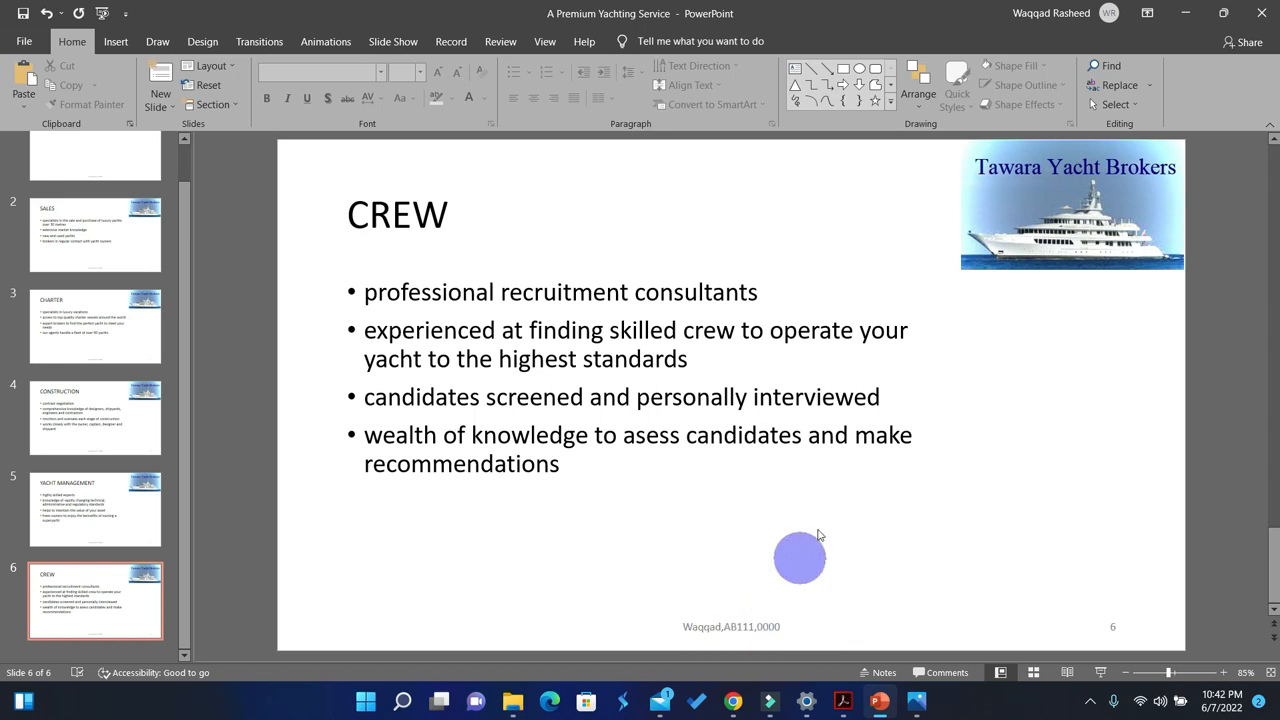
pyautogui.scroll(1, 817, 531)
pyautogui.scroll(4, 817, 531)
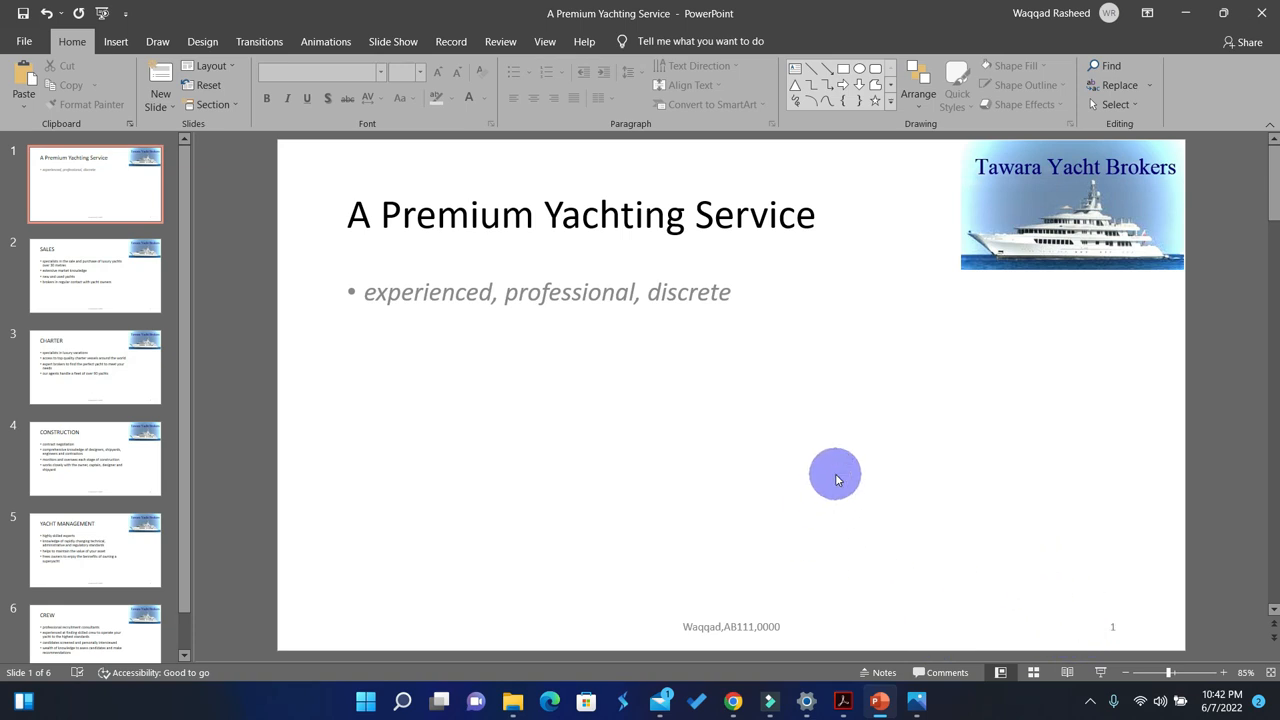
pyautogui.scroll(-1, 837, 477)
pyautogui.scroll(-3, 837, 475)
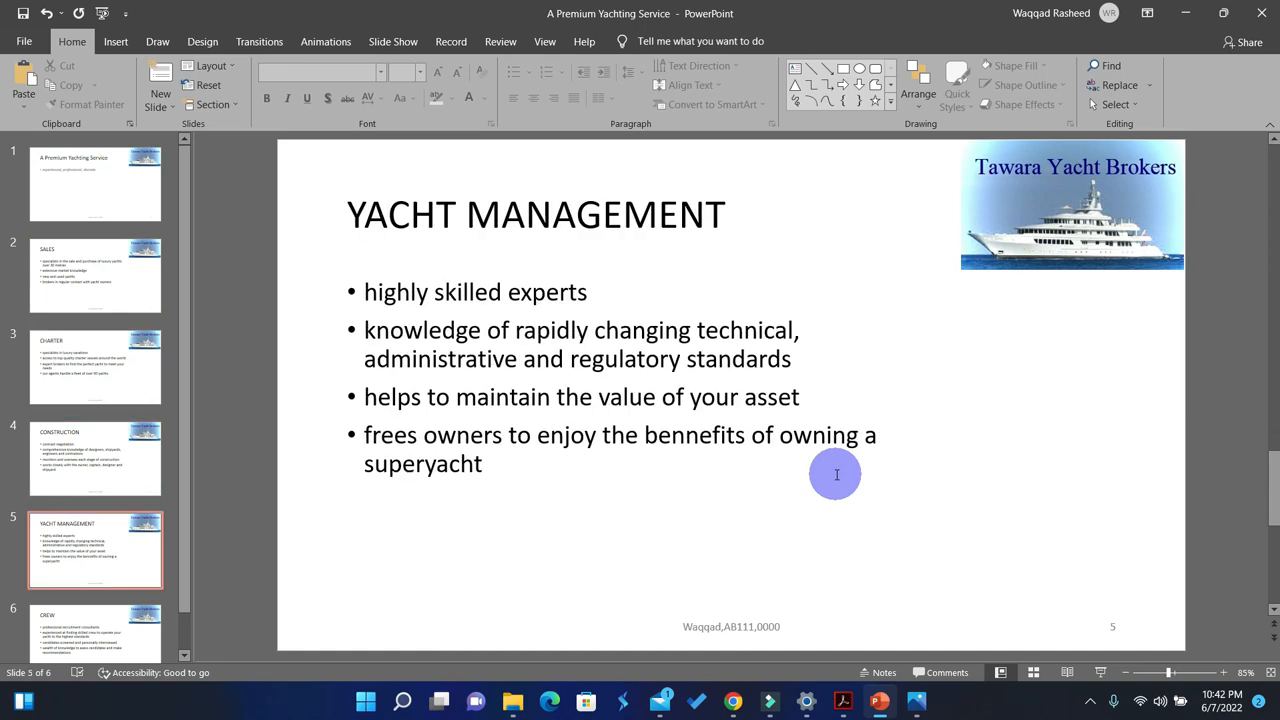
pyautogui.scroll(-1, 837, 475)
pyautogui.scroll(5, 837, 475)
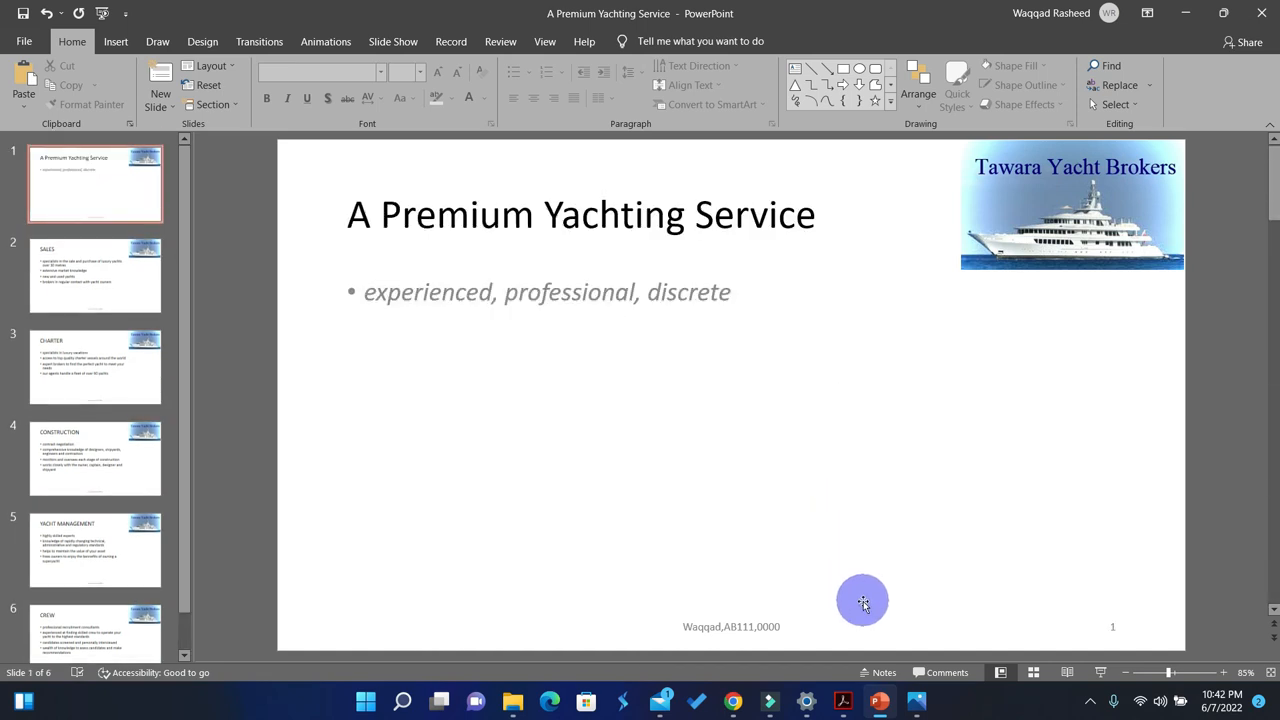
# Step: Highlight the automatic slide numbers requirement in the question paper PDF, view the remaining tasks and return to the presentation
pyautogui.click(842, 705)
pyautogui.moveTo(257, 279); pyautogui.dragTo(103, 275)
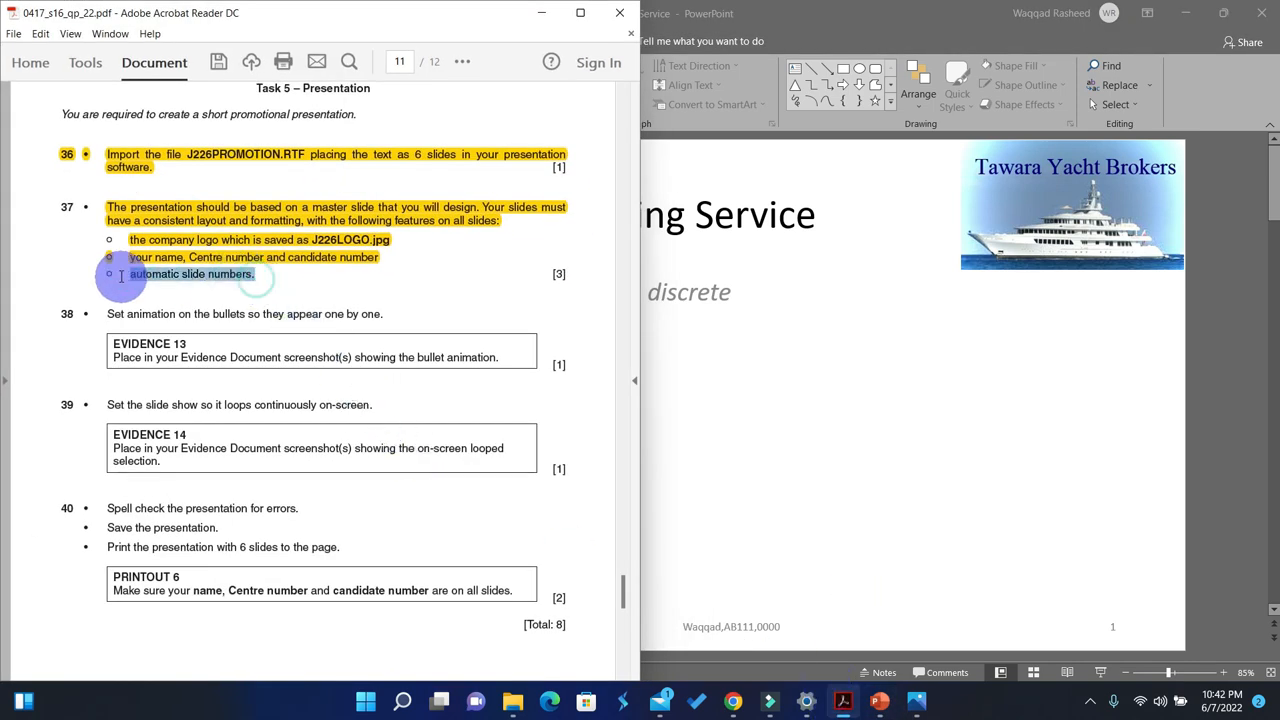
pyautogui.click(461, 65)
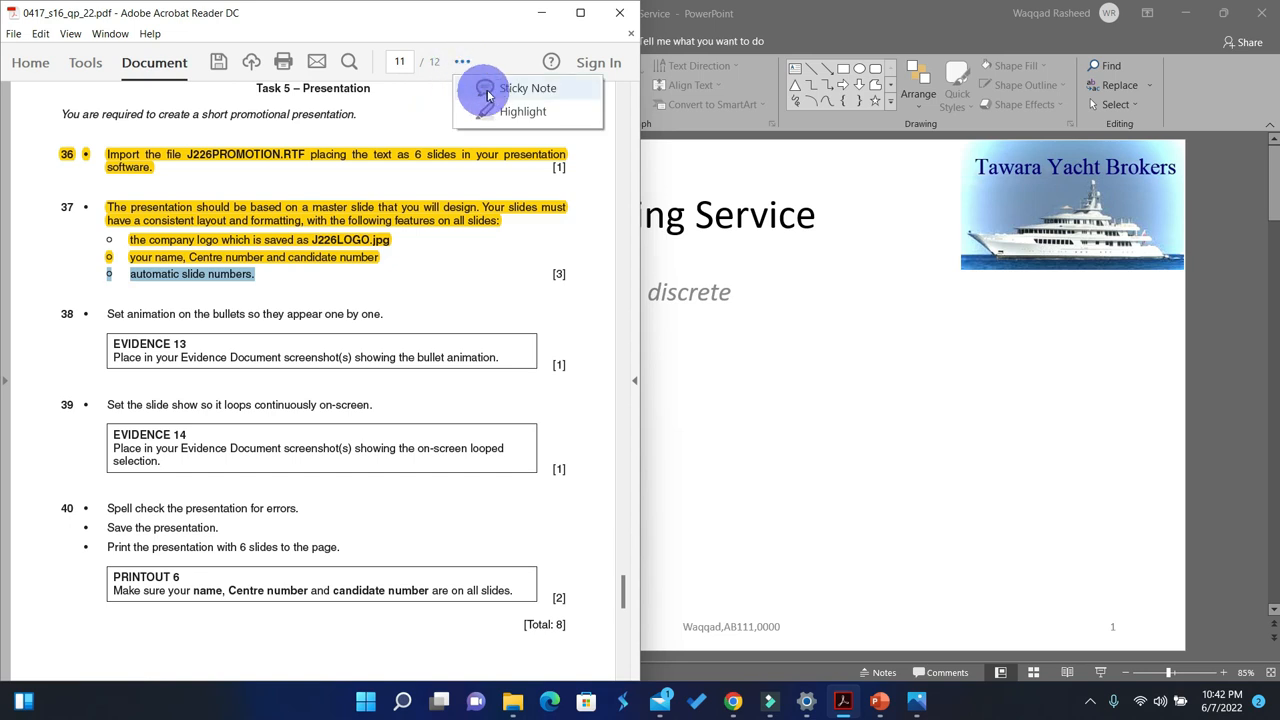
pyautogui.click(510, 111)
pyautogui.scroll(-1, 307, 283)
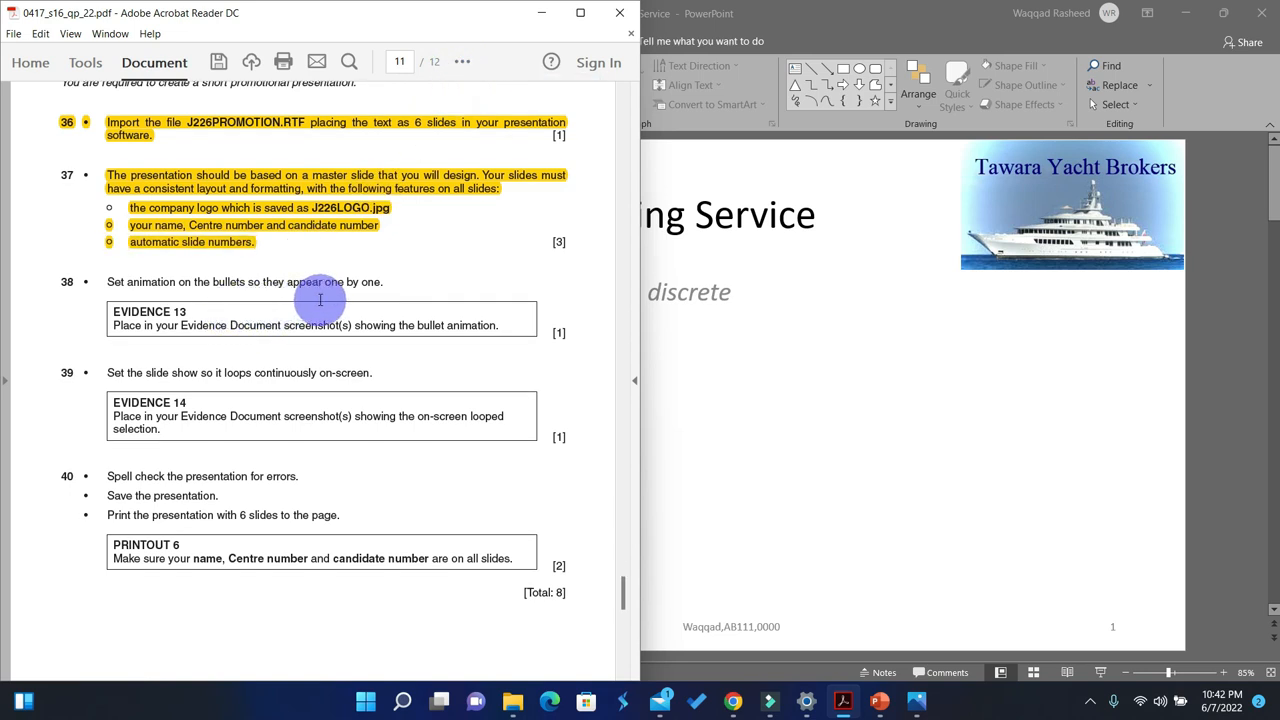
pyautogui.click(541, 13)
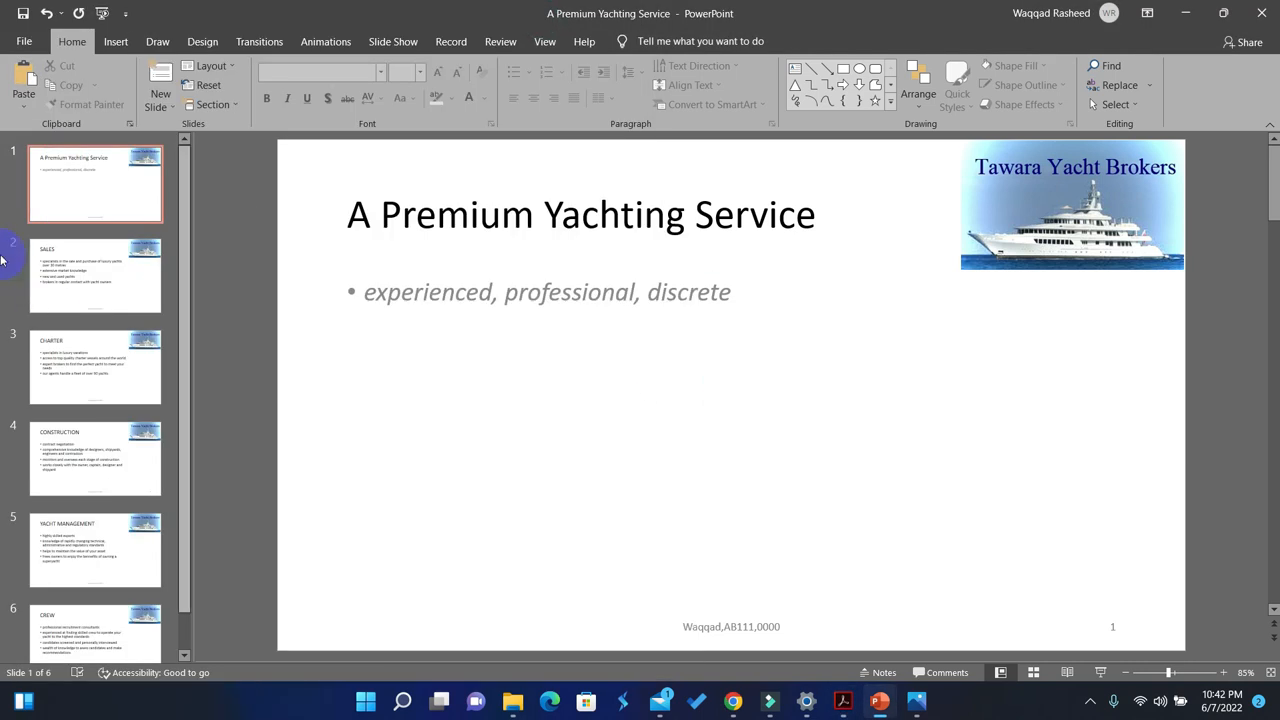
# Step: Apply the Fade animation to the bullet text placeholder on slide 1, A Premium Yachting Service
pyautogui.click(86, 192)
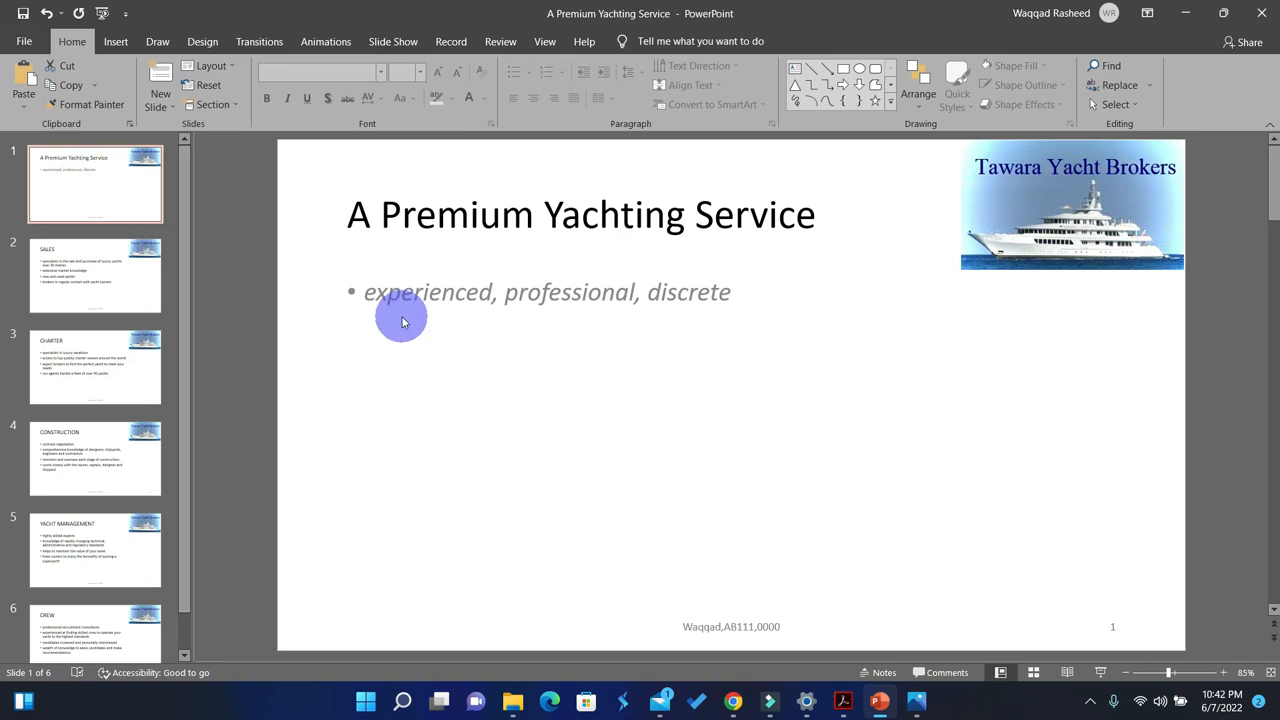
pyautogui.click(424, 292)
pyautogui.click(426, 277)
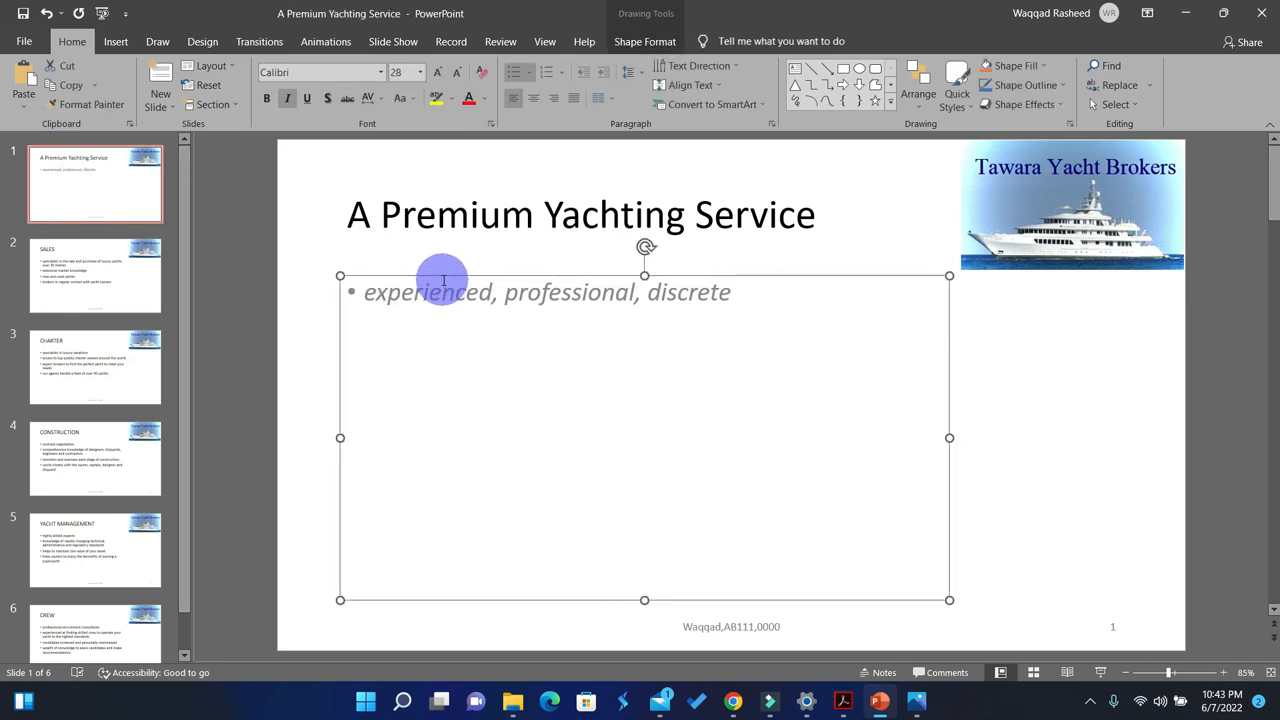
pyautogui.click(326, 41)
pyautogui.click(226, 95)
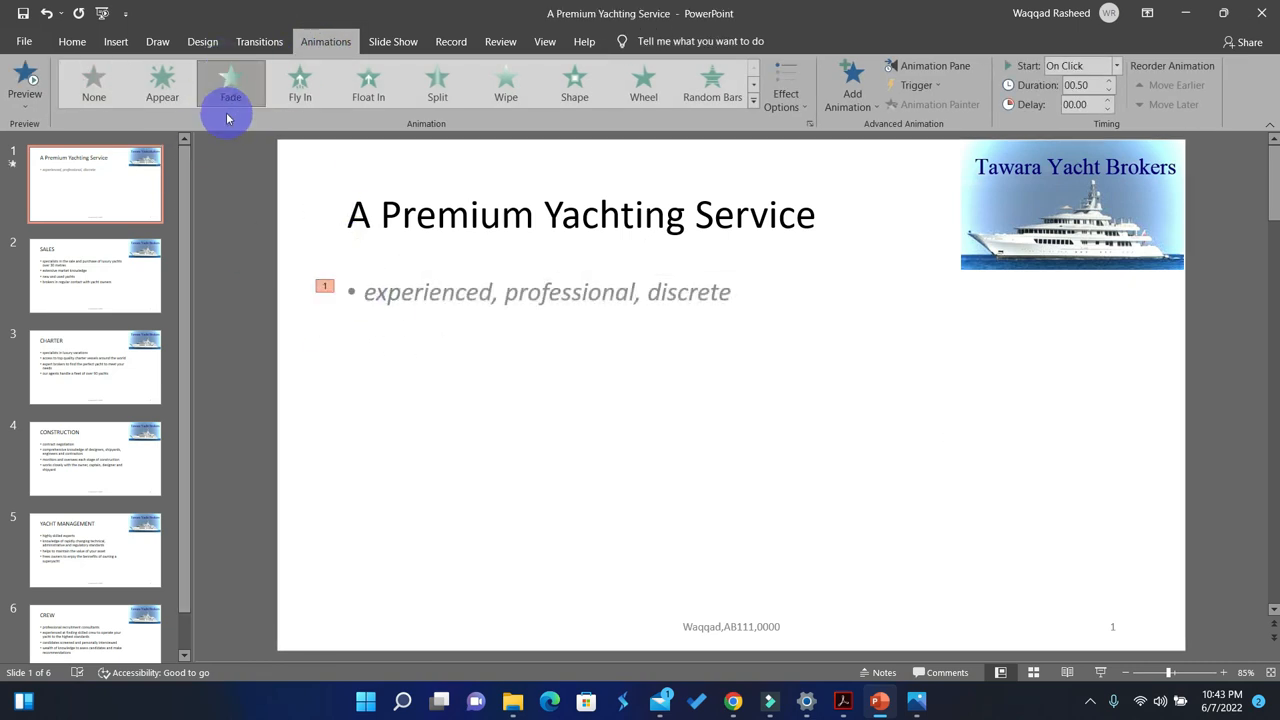
# Step: Apply the Fade animation to the bullet text placeholder on slide 2, SALES
pyautogui.click(105, 268)
pyautogui.click(403, 291)
pyautogui.click(436, 274)
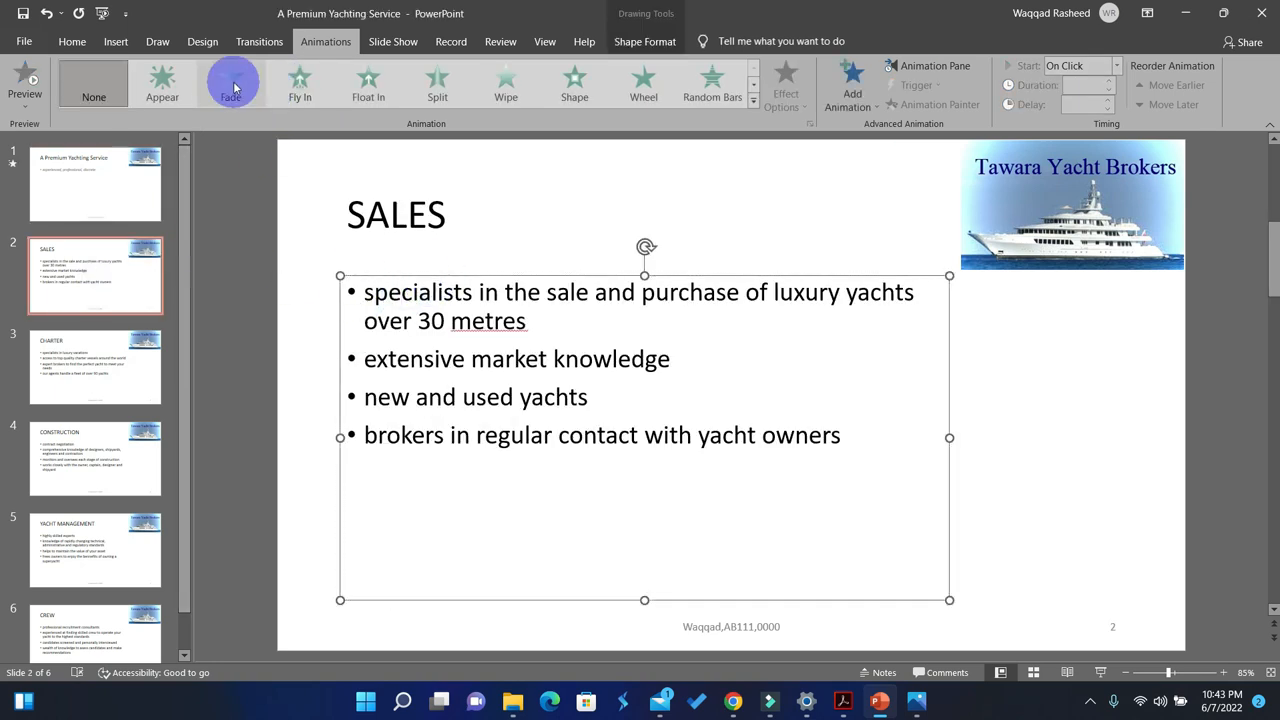
pyautogui.click(233, 88)
# Step: Apply the Fade animation to the bullet text placeholder on slide 3, CHARTER
pyautogui.click(93, 386)
pyautogui.click(413, 329)
pyautogui.click(446, 274)
pyautogui.click(245, 84)
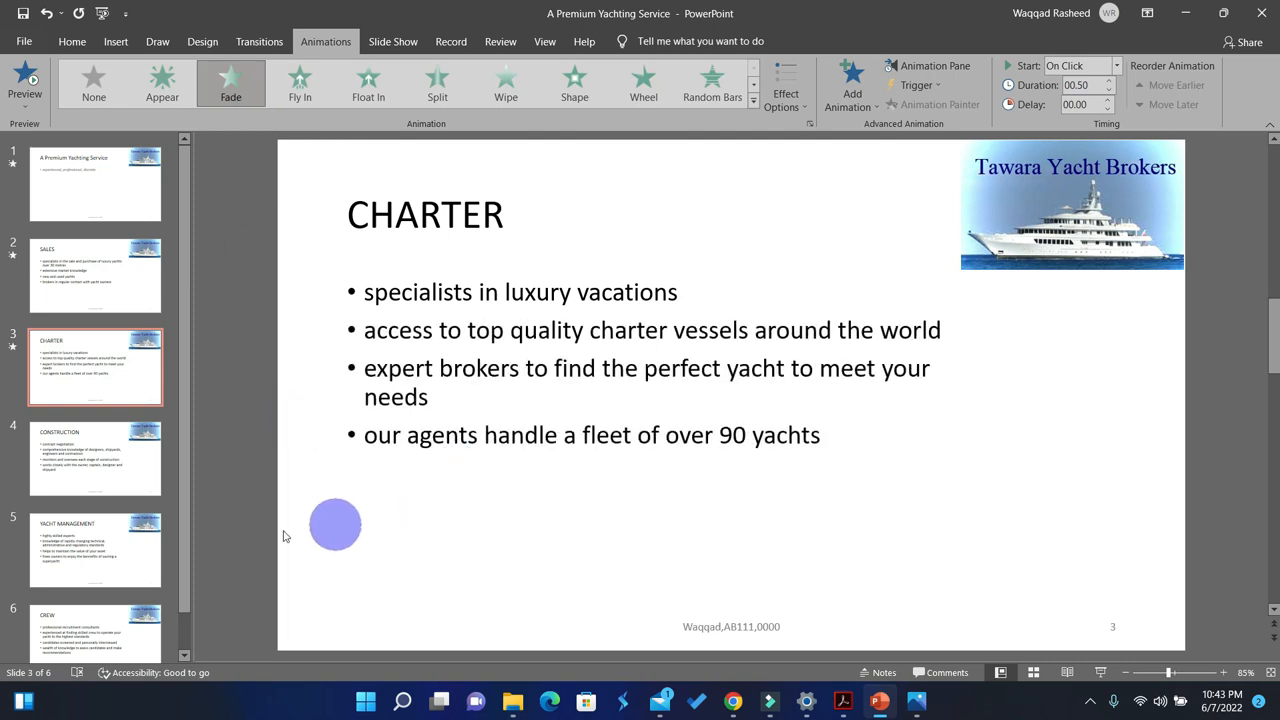
# Step: Apply the Fade animation to the bullet text placeholder on slide 4, CONSTRUCTION
pyautogui.click(110, 472)
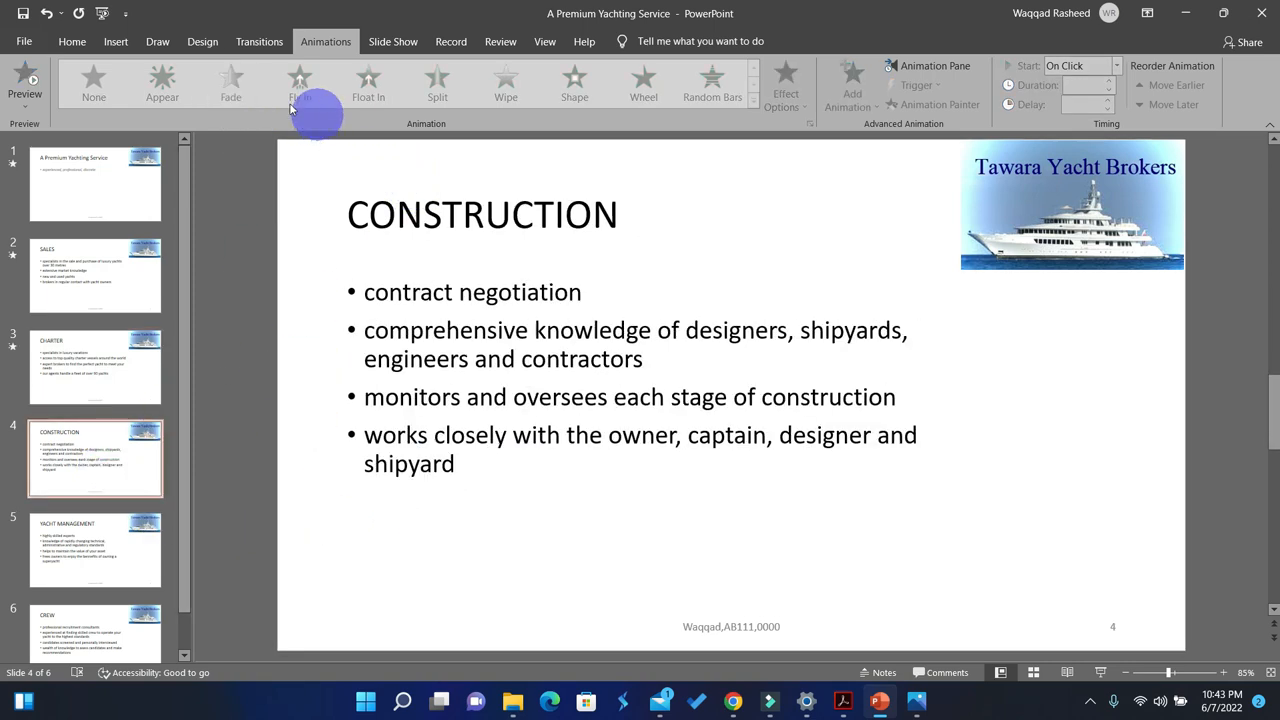
pyautogui.click(414, 277)
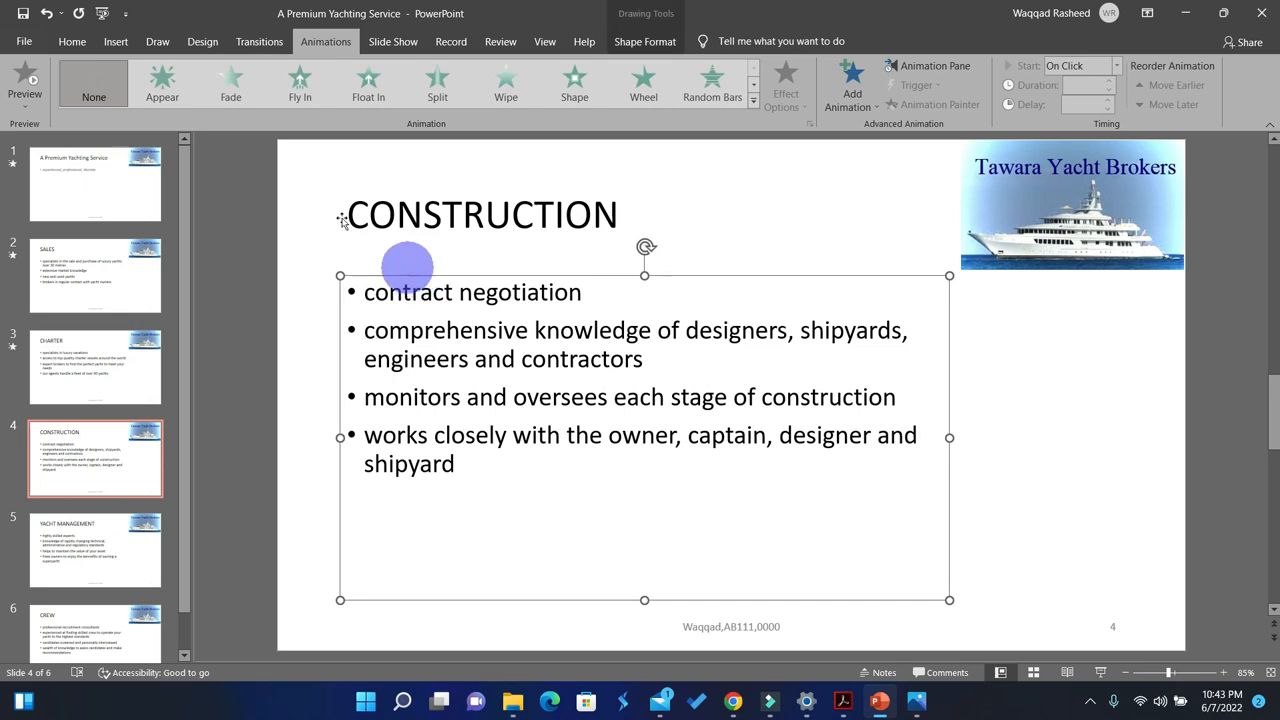
pyautogui.click(238, 88)
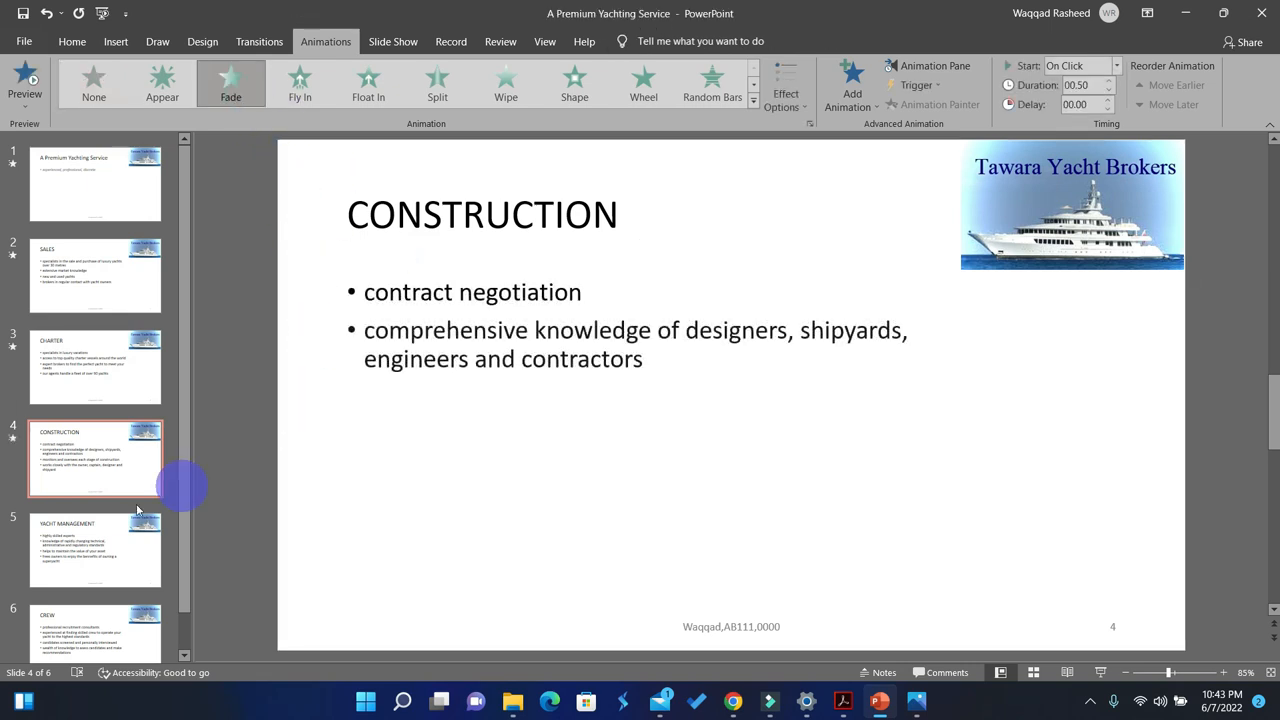
# Step: Apply the Fade animation to the bullet text placeholder on slide 5, YACHT MANAGEMENT
pyautogui.click(92, 549)
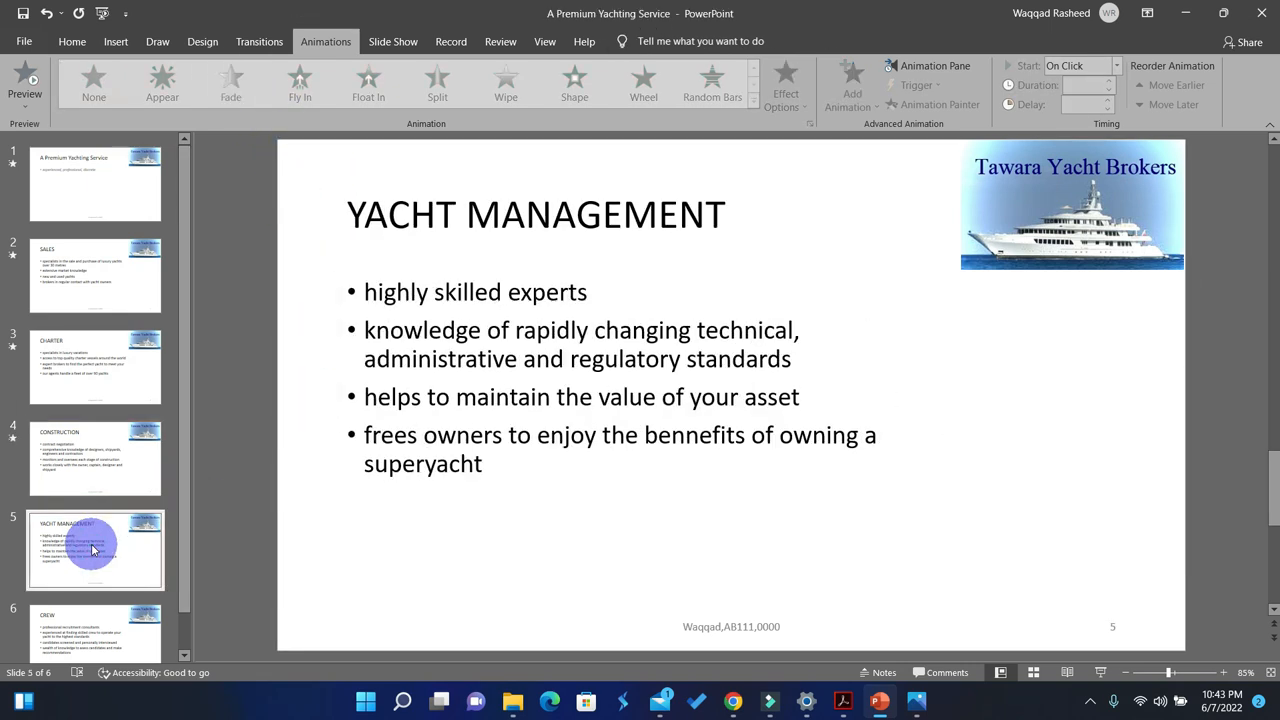
pyautogui.click(465, 360)
pyautogui.click(424, 275)
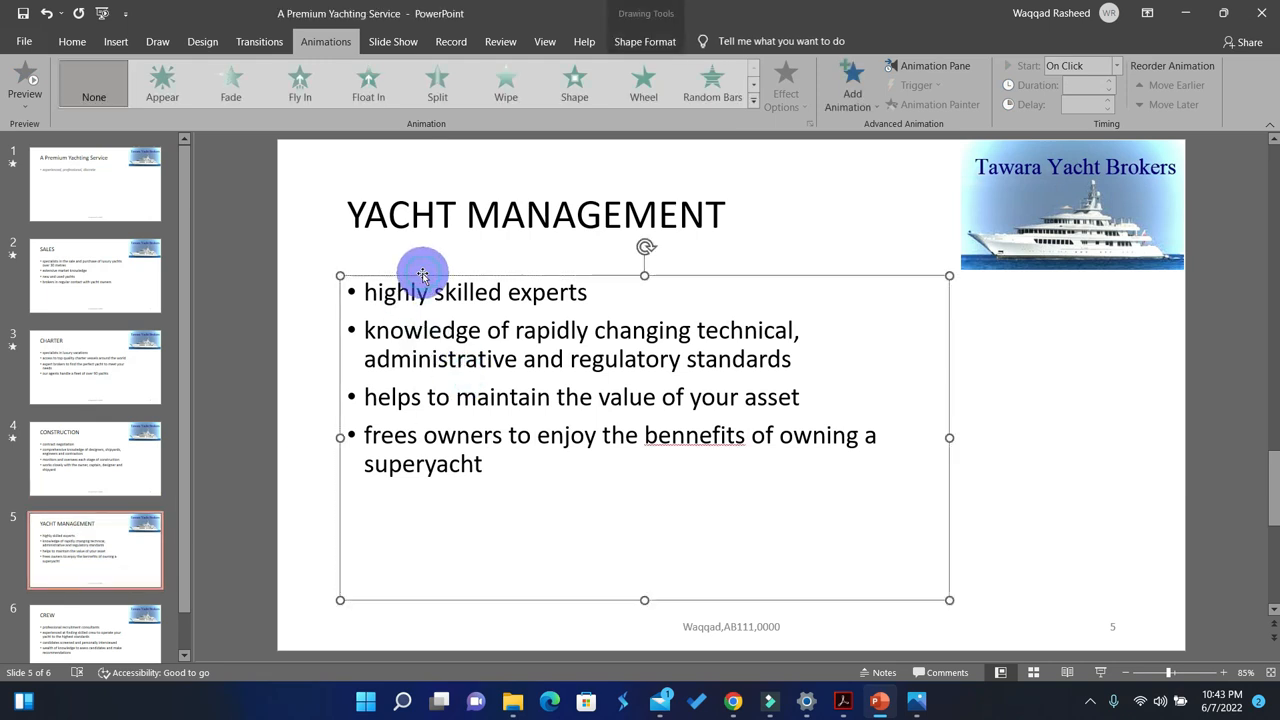
pyautogui.click(235, 85)
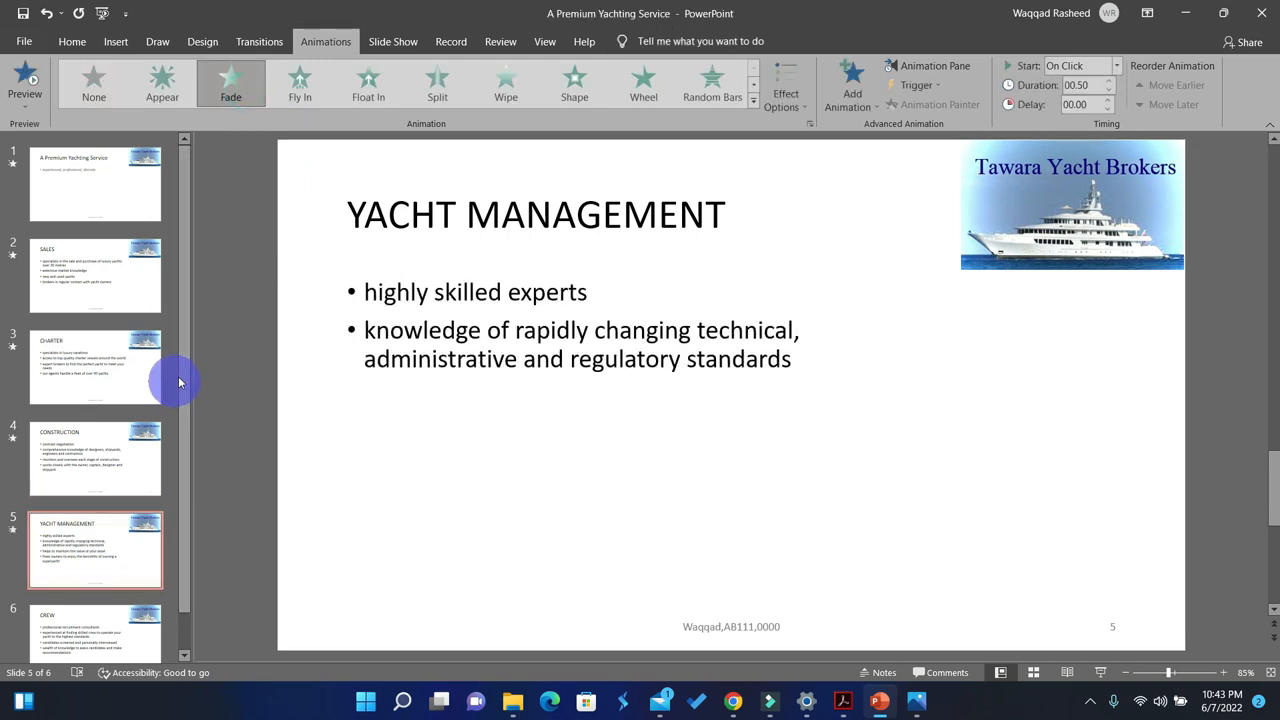
# Step: Apply the Fade animation to the bullet text placeholder on slide 6, CREW
pyautogui.scroll(-1, 178, 500)
pyautogui.click(97, 592)
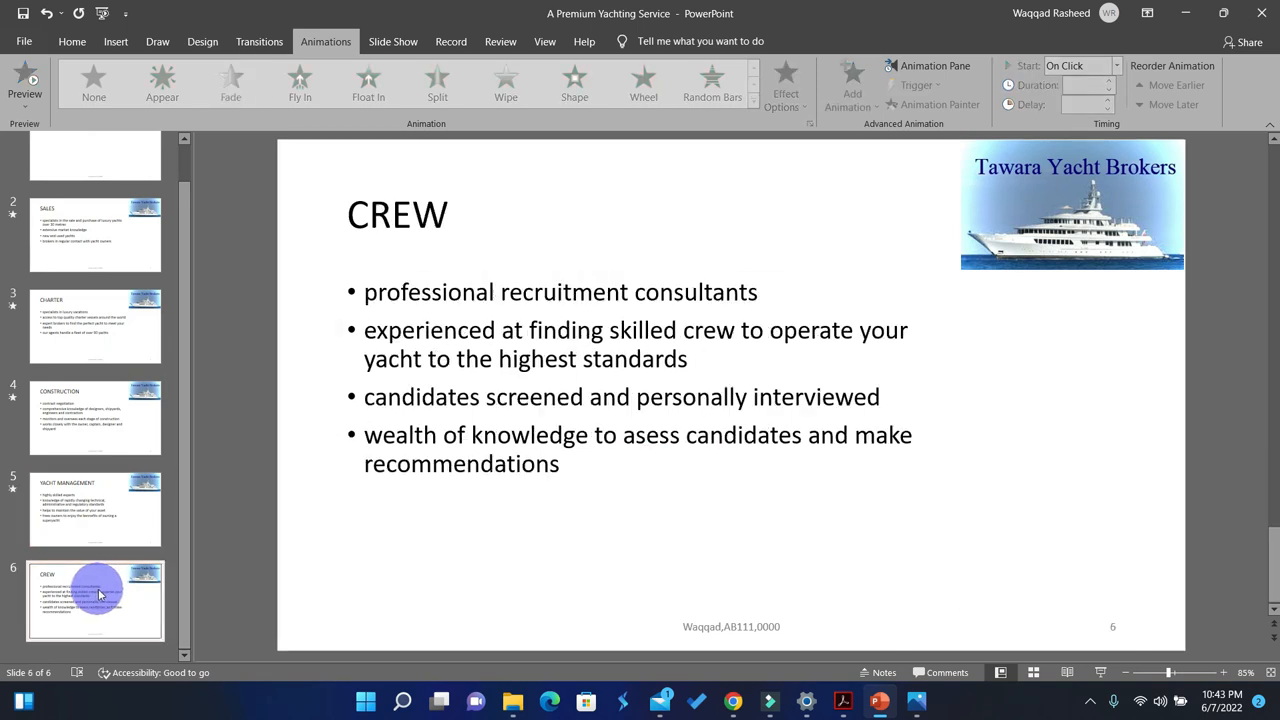
pyautogui.click(427, 359)
pyautogui.click(432, 277)
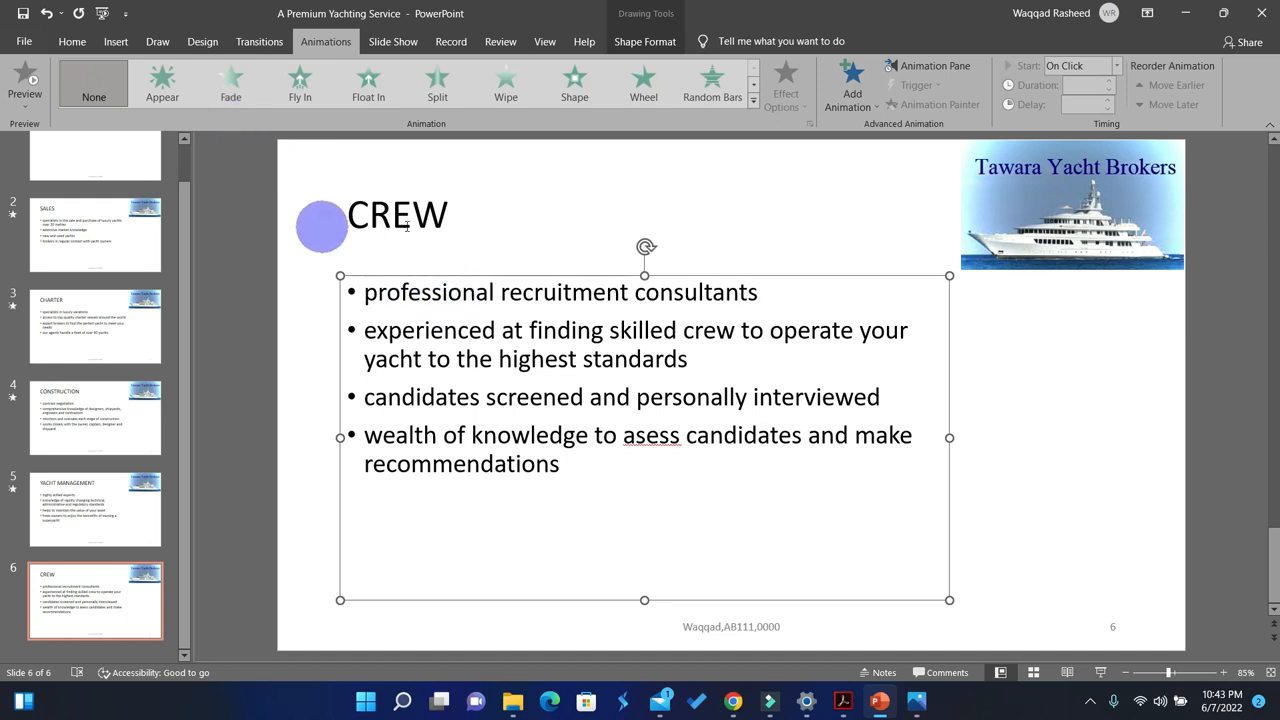
pyautogui.click(236, 108)
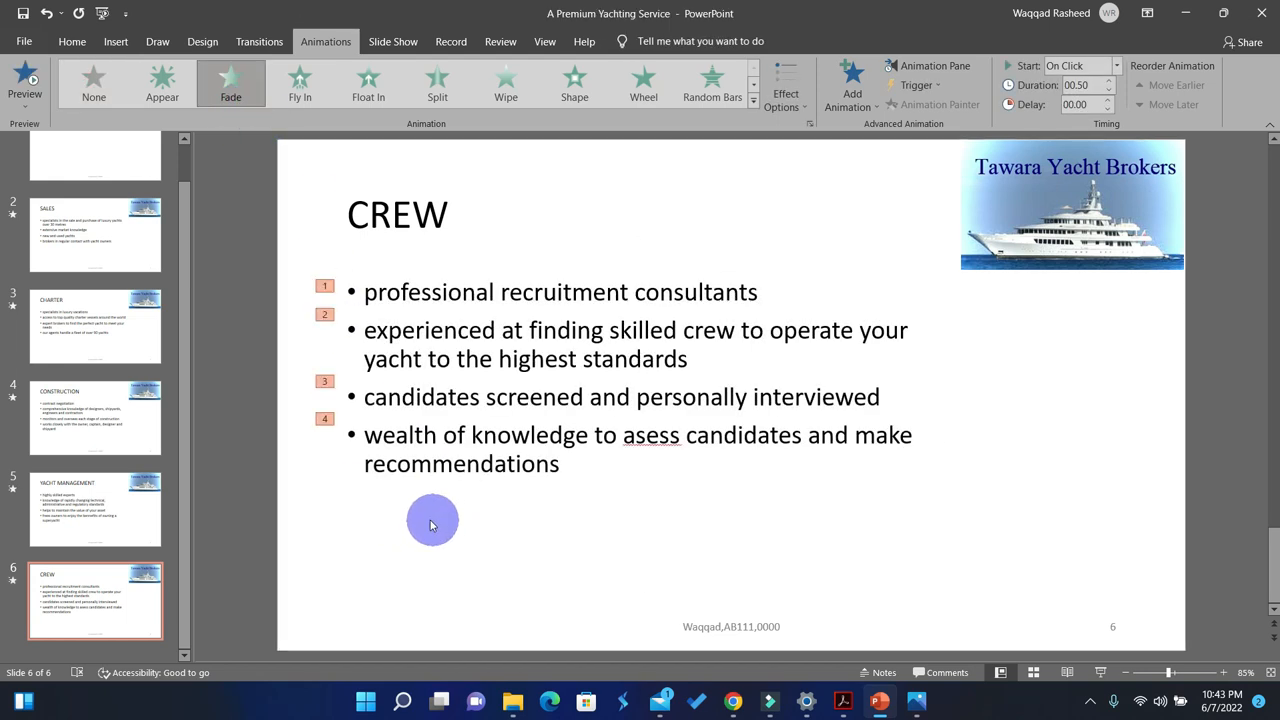
# Step: Switch to the question paper in Acrobat Reader, highlight the bullet animation instruction of task 38 and the Evidence 13 text, and return to PowerPoint
pyautogui.click(841, 707)
pyautogui.moveTo(386, 283); pyautogui.dragTo(118, 270)
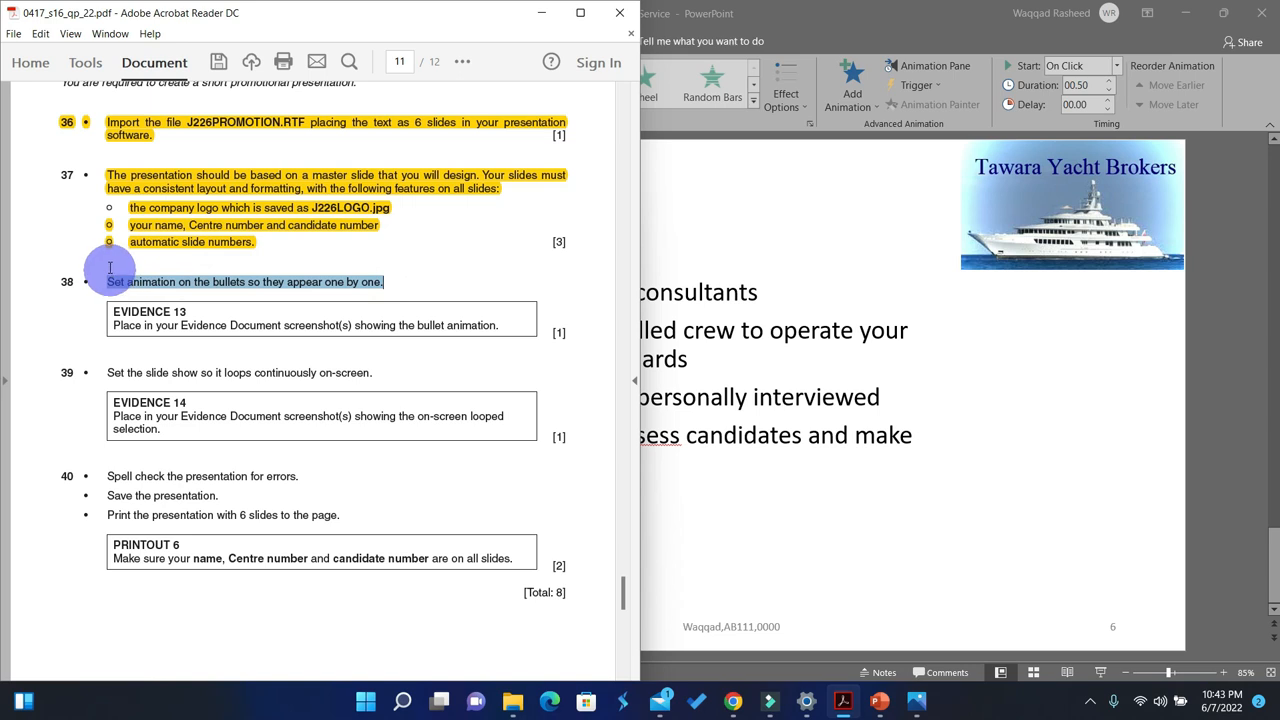
pyautogui.click(461, 64)
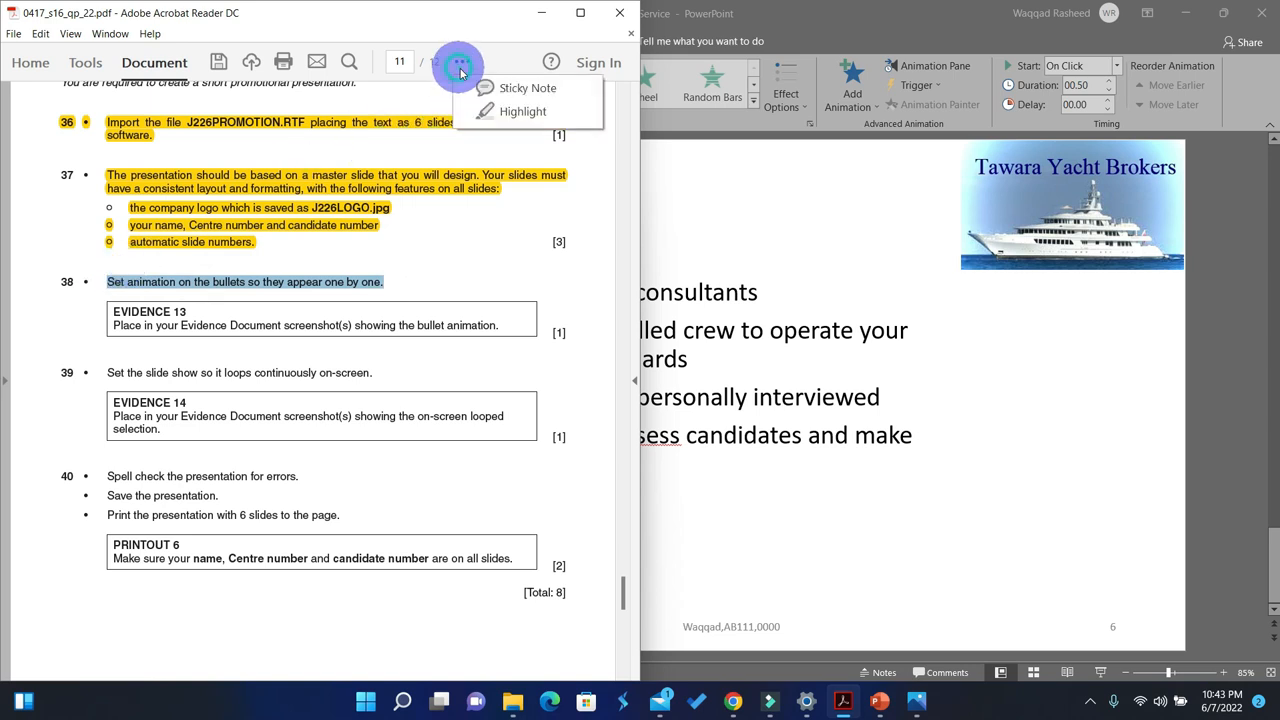
pyautogui.click(518, 112)
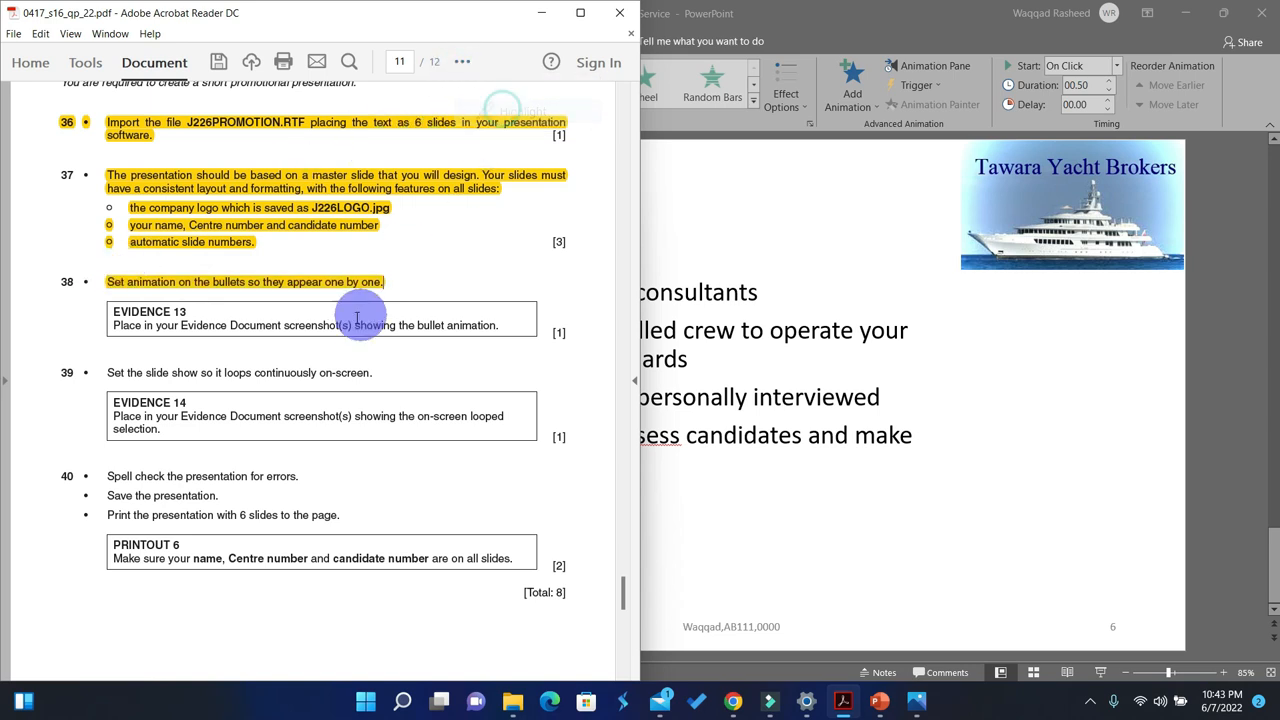
pyautogui.moveTo(437, 331); pyautogui.dragTo(114, 325)
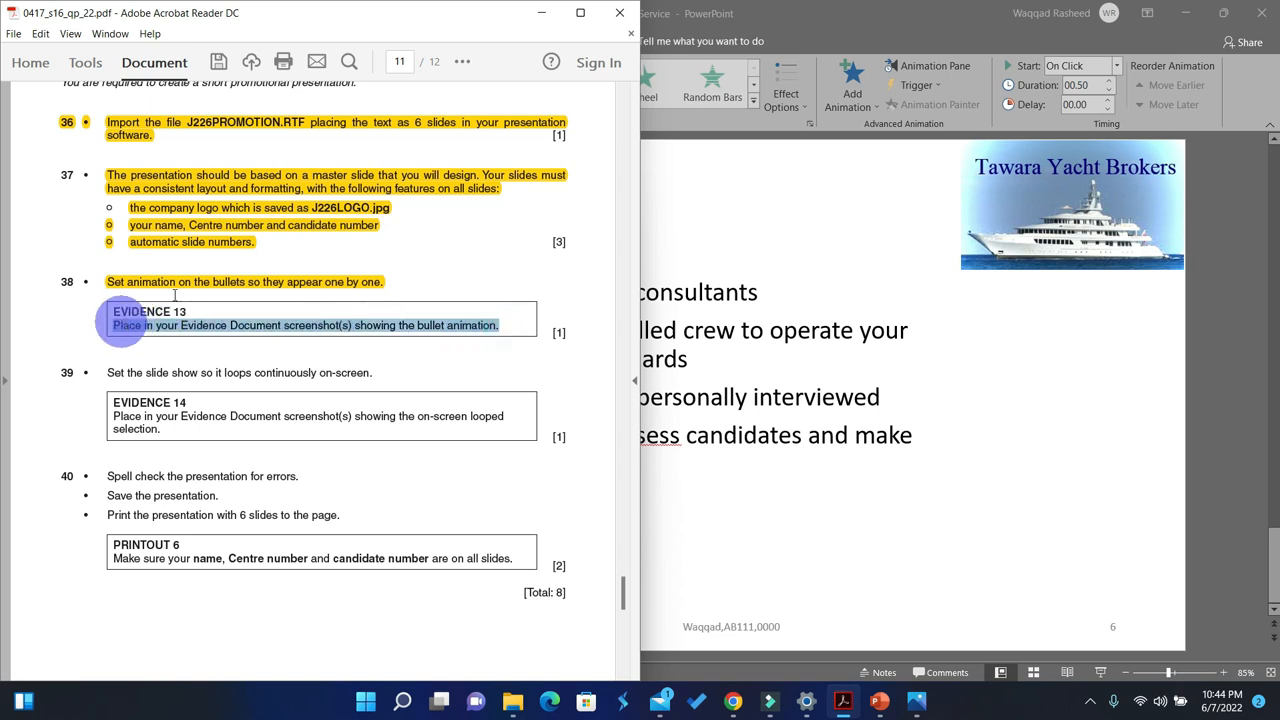
pyautogui.click(462, 62)
pyautogui.click(508, 115)
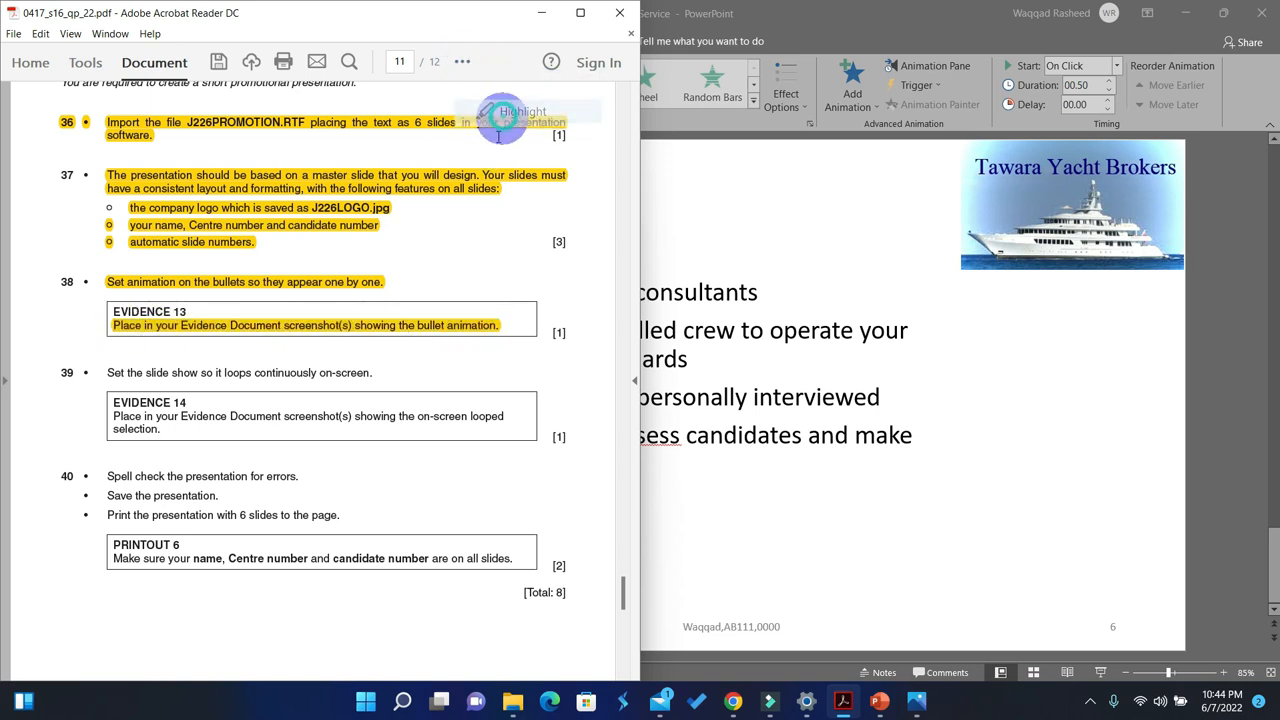
pyautogui.click(665, 298)
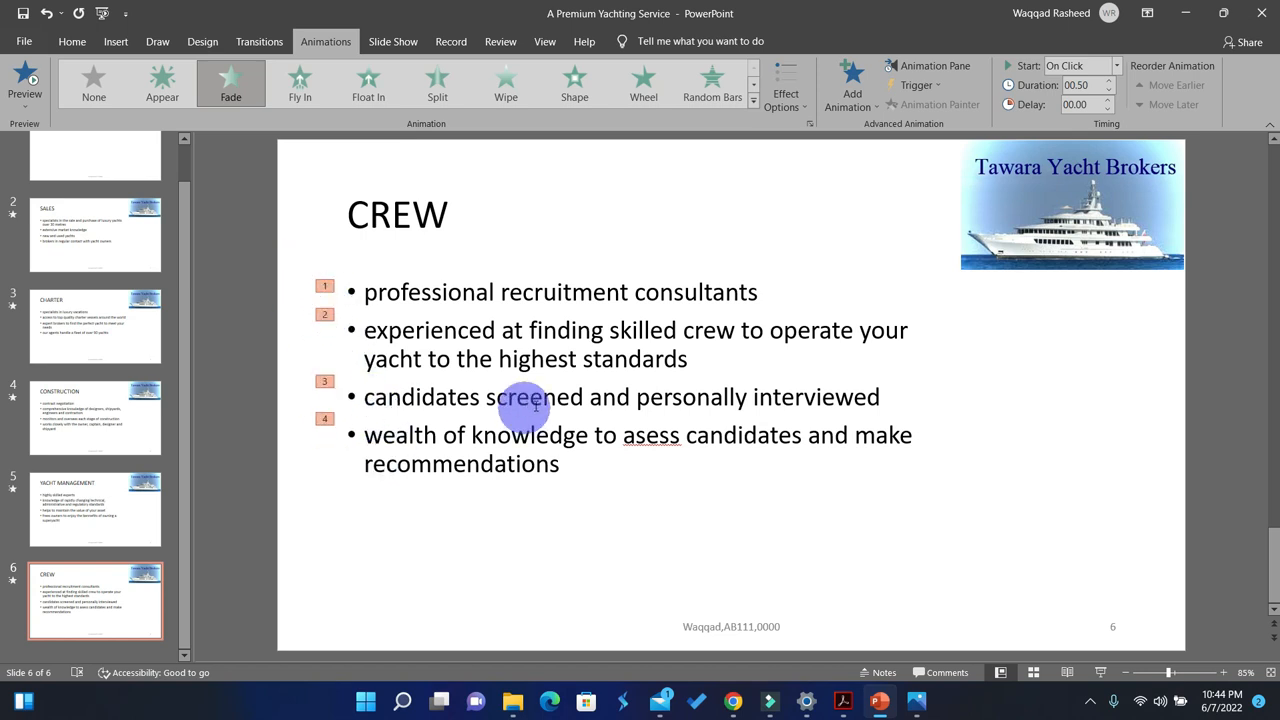
# Step: Check task 39 in the question paper and enable 'Loop continuously until 'Esc'' in the presentation's slide show setup
pyautogui.click(842, 700)
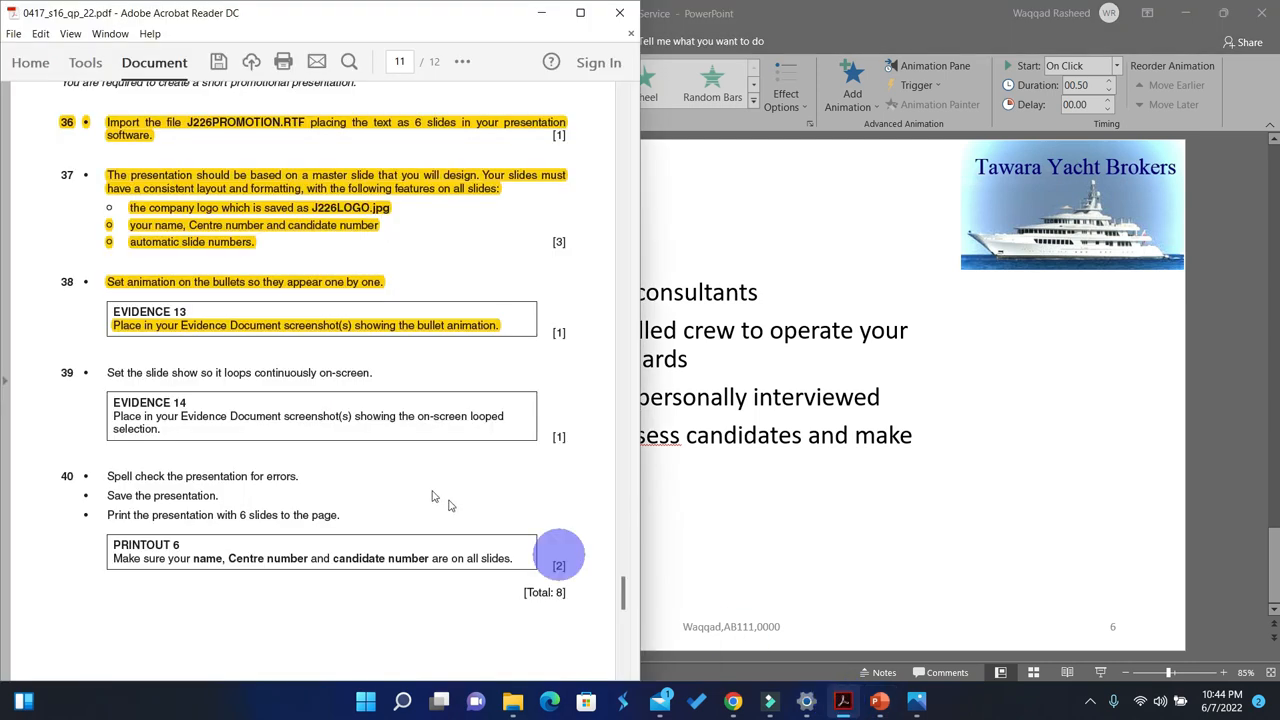
pyautogui.scroll(-1, 363, 432)
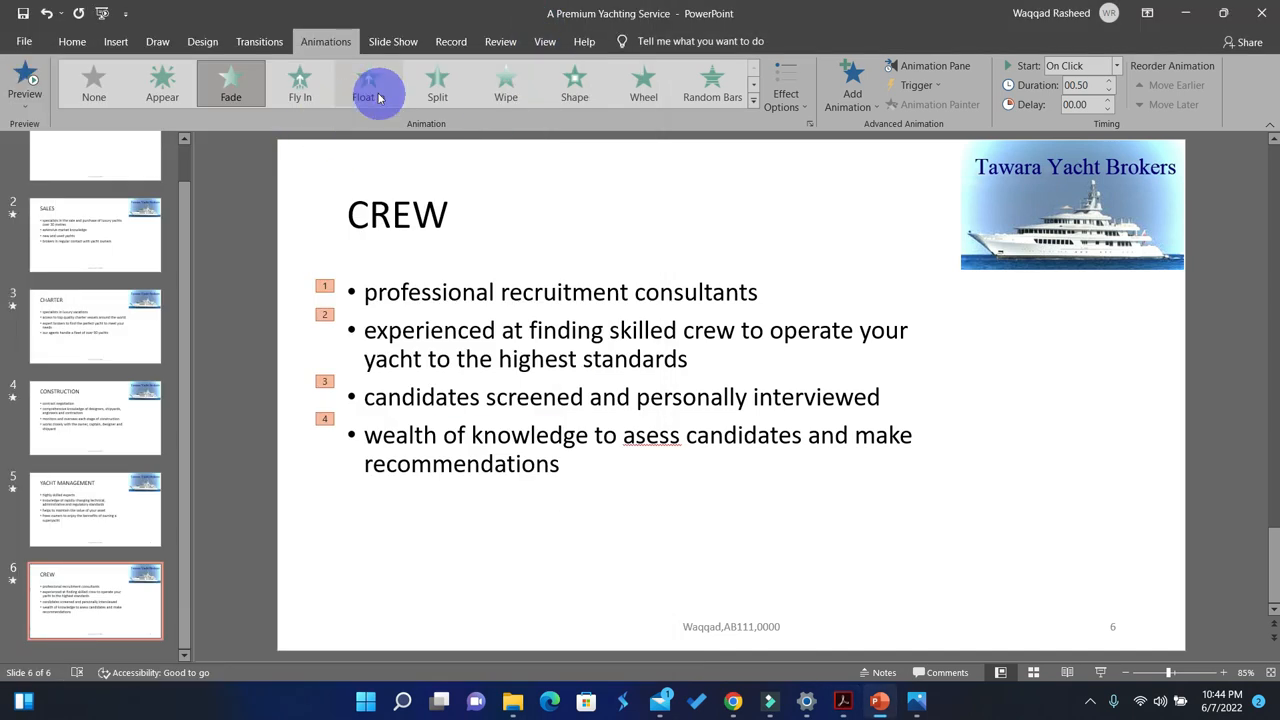
pyautogui.click(405, 45)
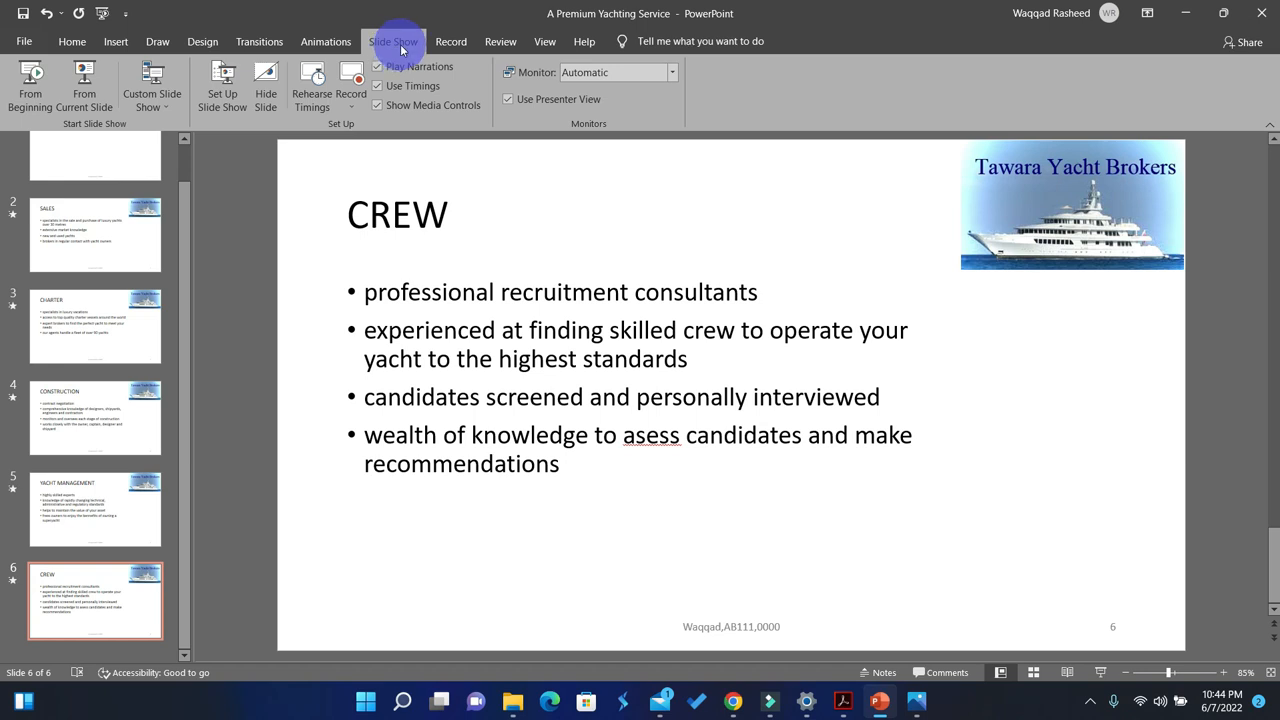
pyautogui.click(225, 100)
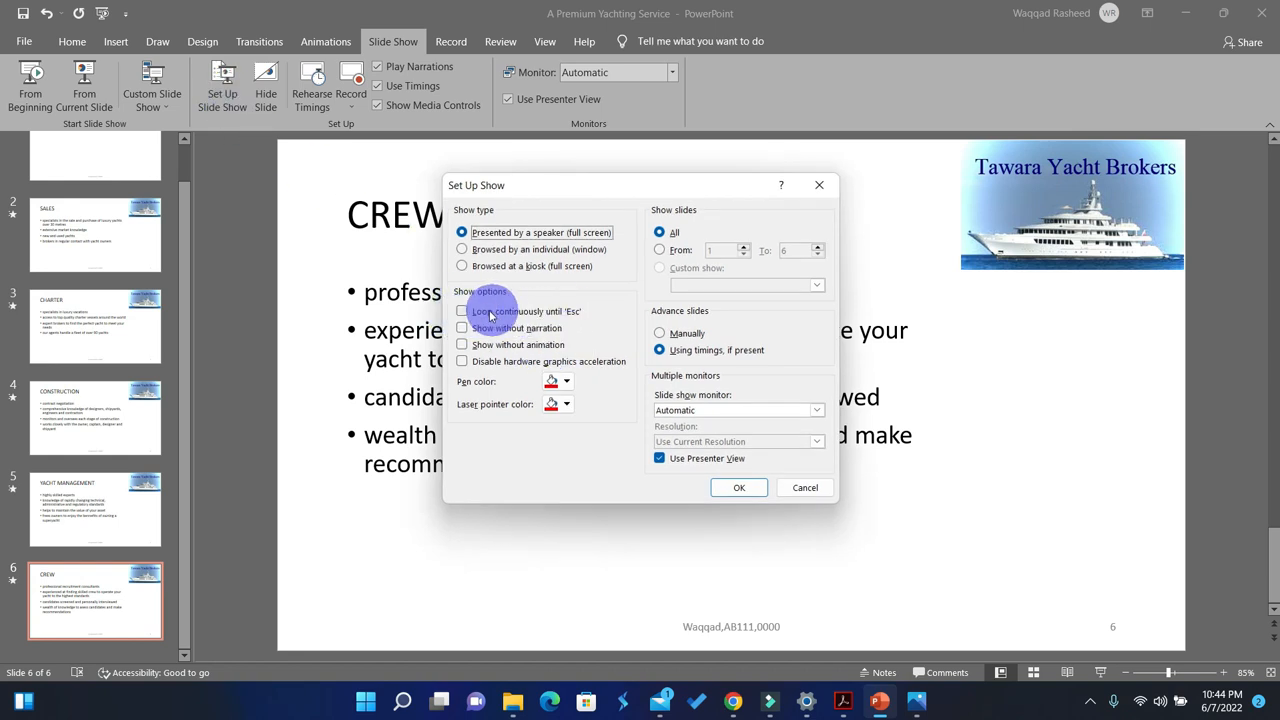
pyautogui.click(472, 318)
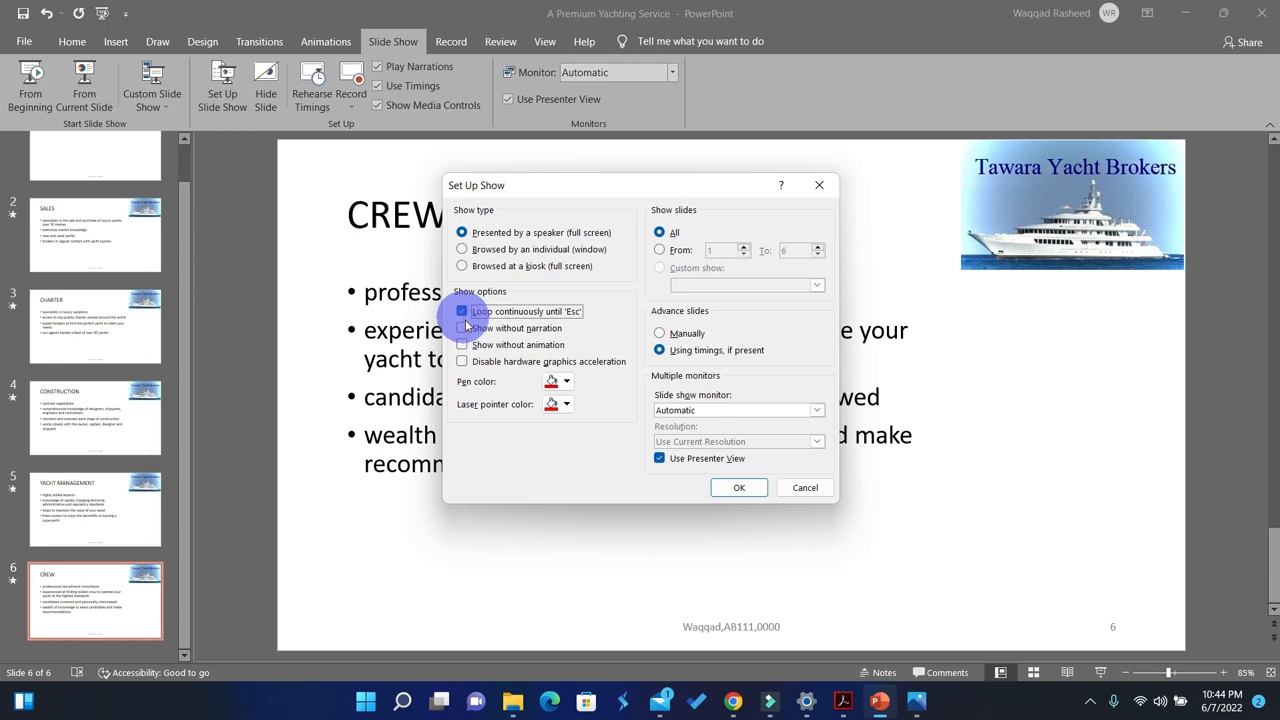
# Step: Check the Evidence 14 requirement in the question paper and capture a screenshot of the Set Up Show dialog to the clipboard
pyautogui.click(843, 703)
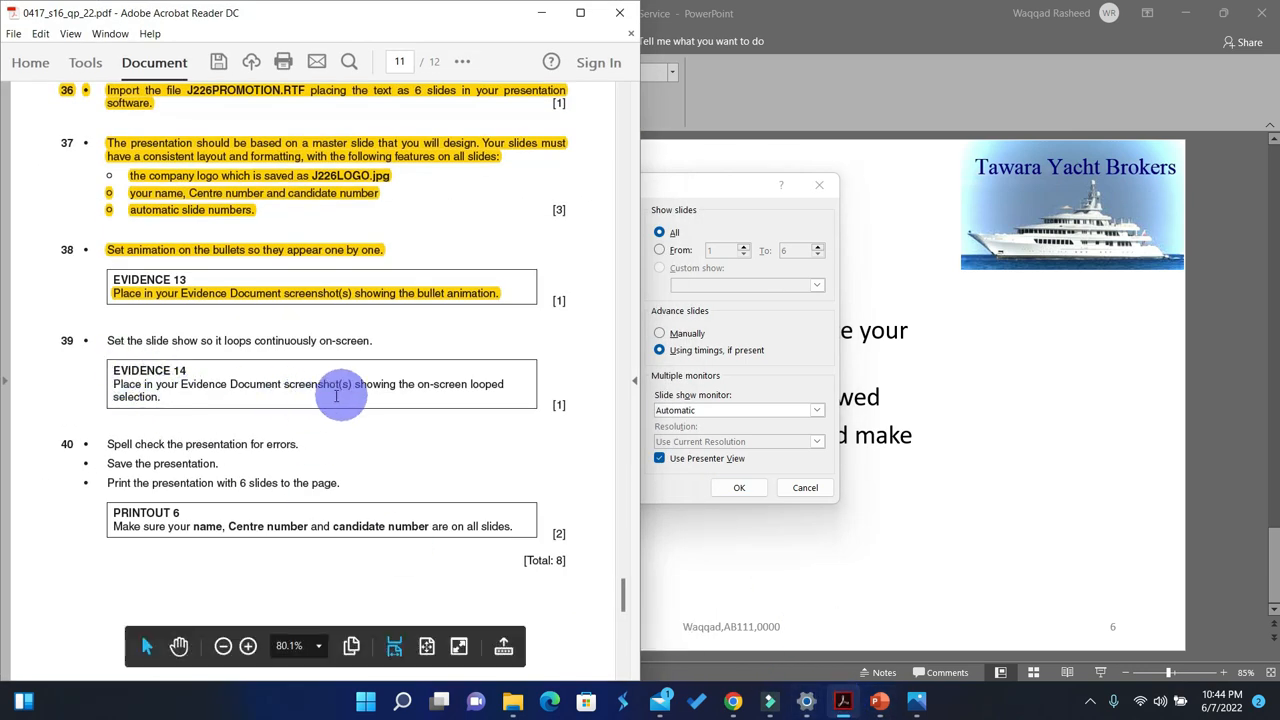
pyautogui.click(537, 15)
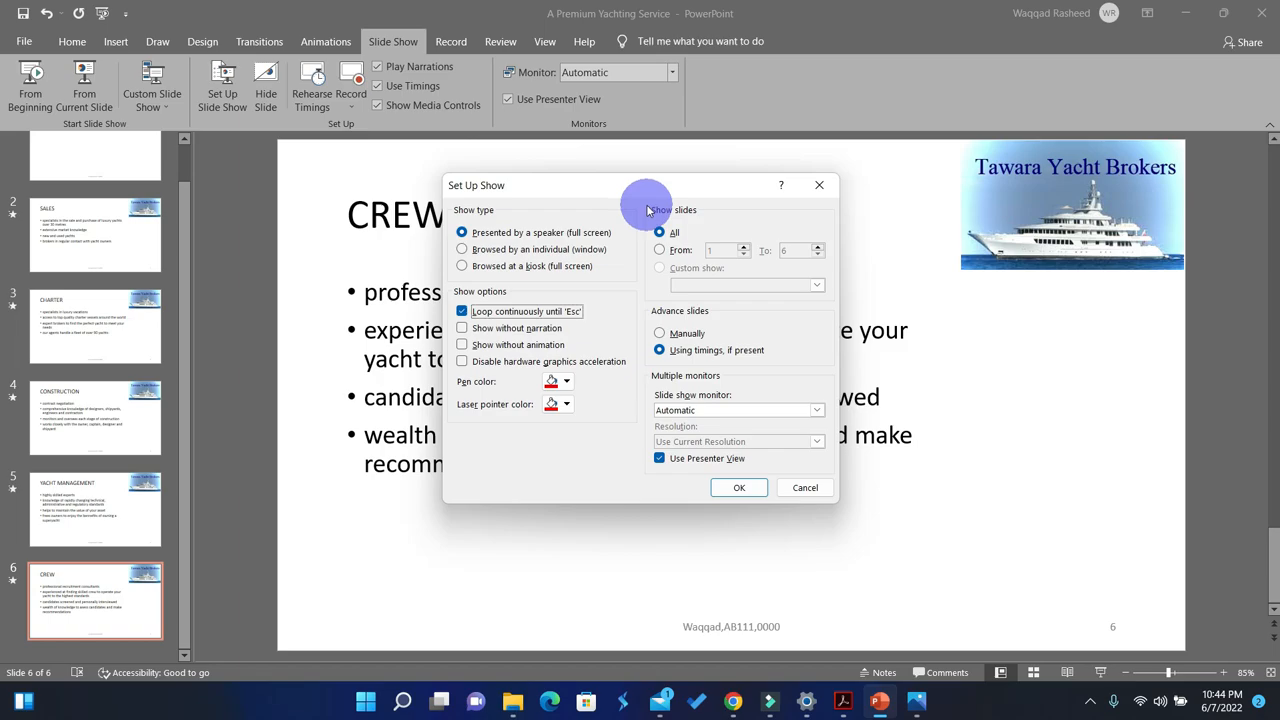
pyautogui.press('super+shift+s')
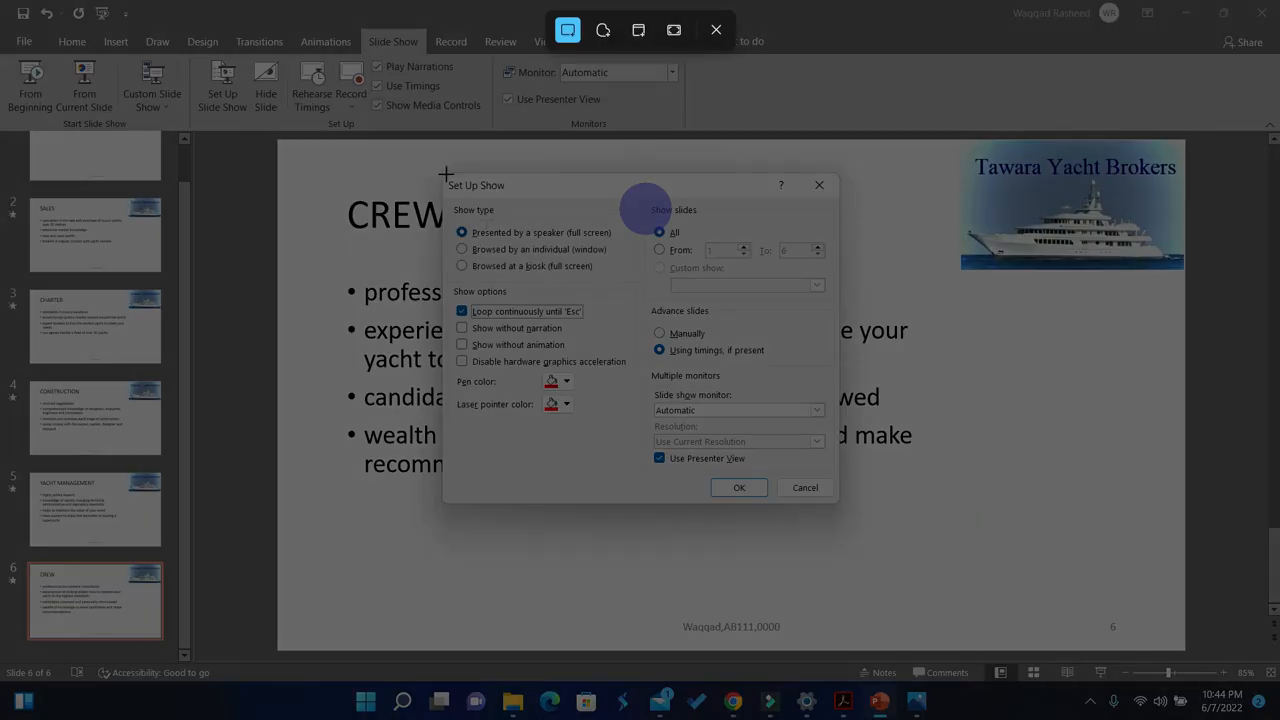
pyautogui.moveTo(442, 172); pyautogui.dragTo(843, 506)
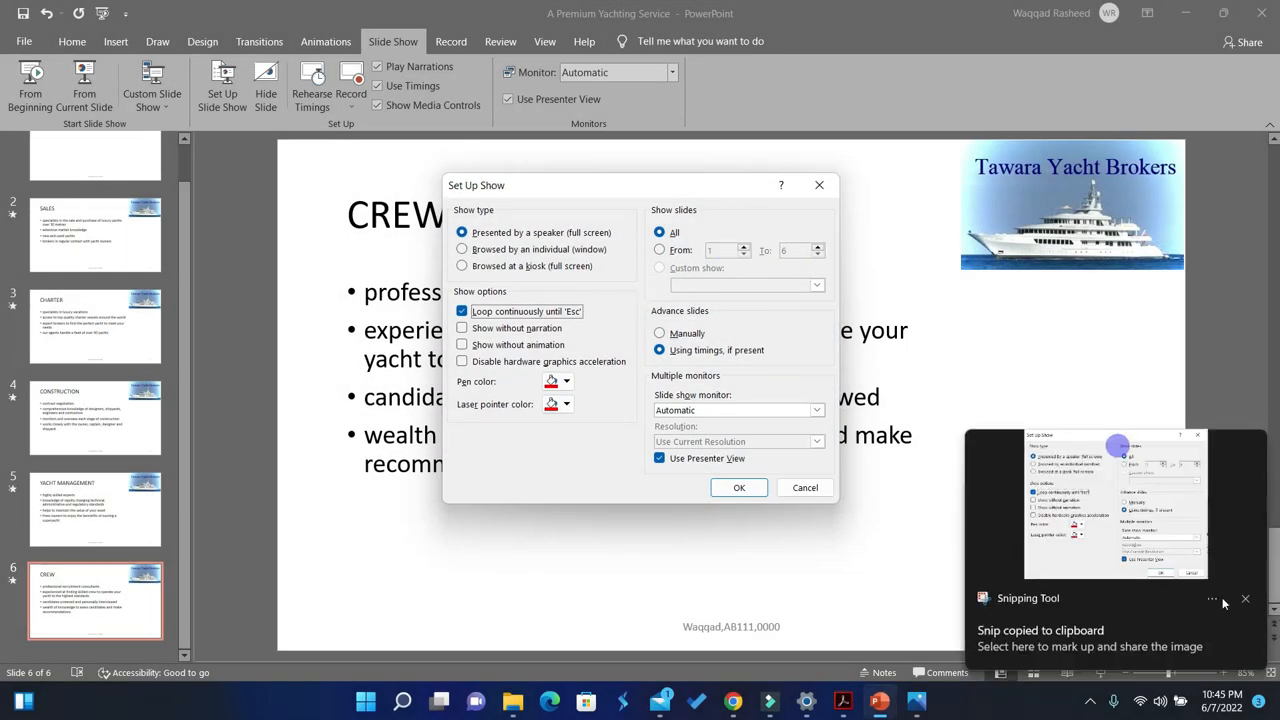
pyautogui.click(1246, 601)
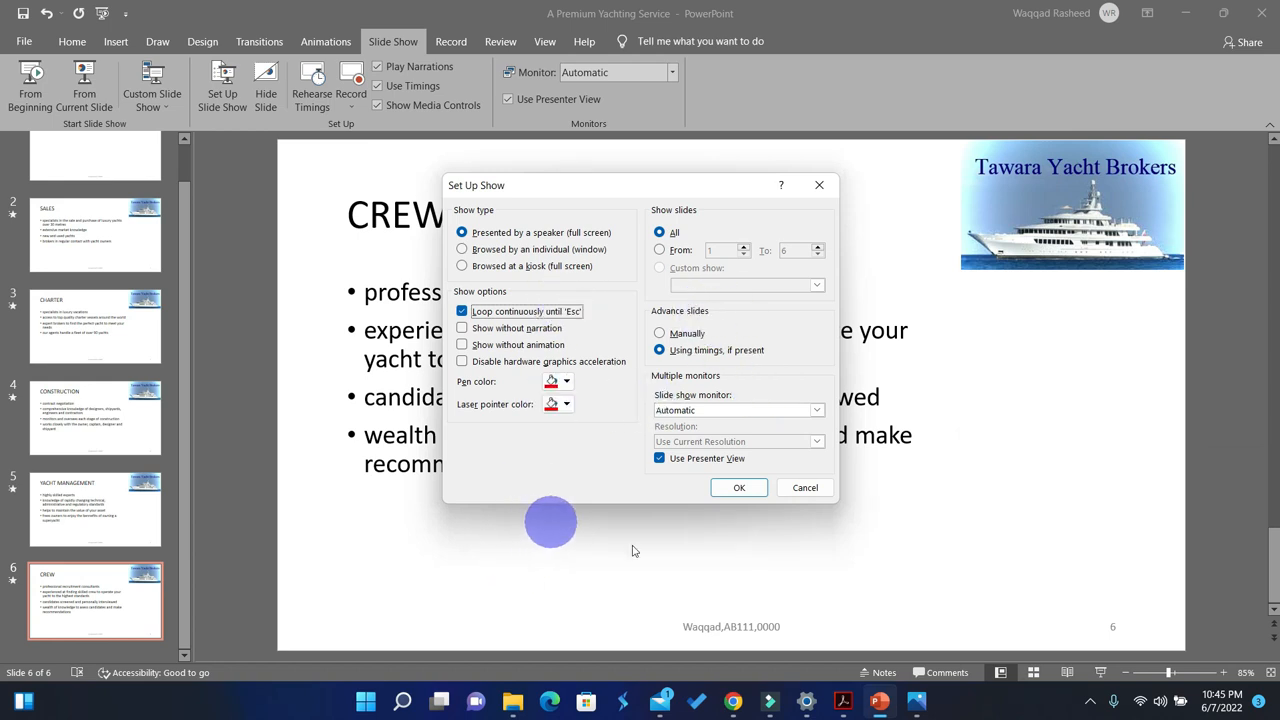
# Step: Read task 40 in the question paper and dismiss the Set Up Show dialog in PowerPoint without confirming it
pyautogui.click(845, 706)
pyautogui.scroll(-1, 427, 428)
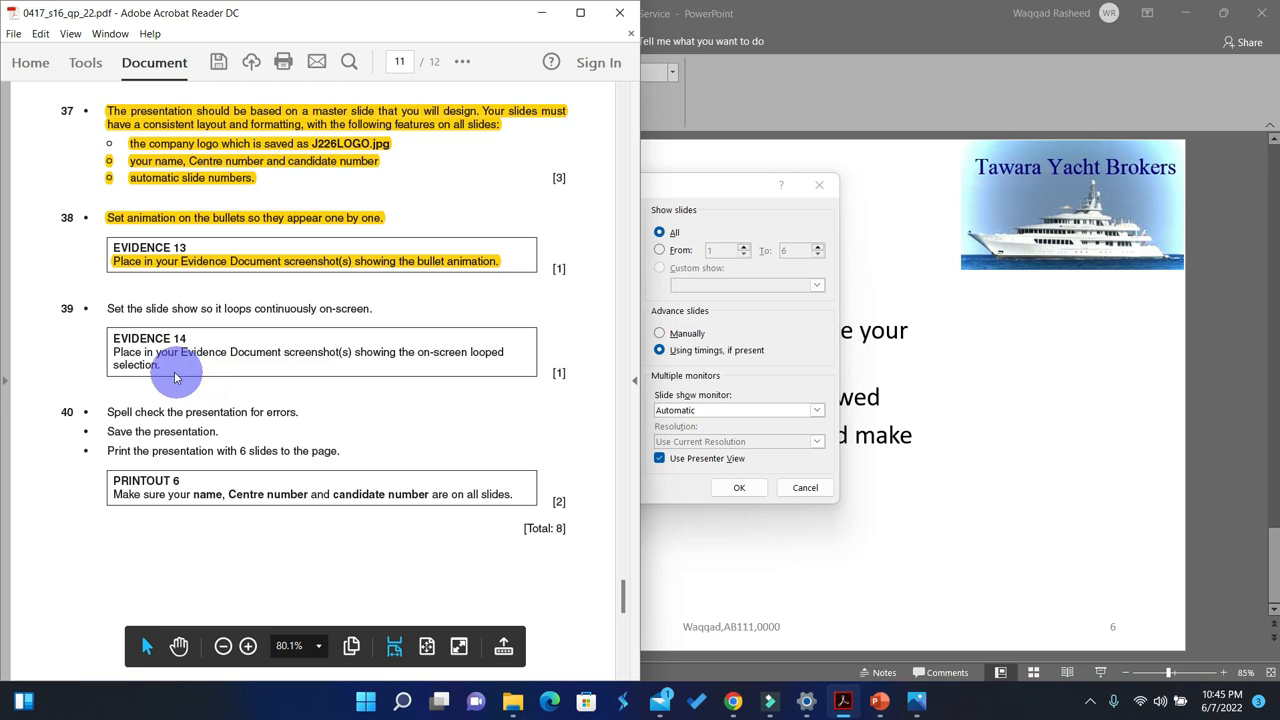
pyautogui.scroll(-1, 184, 395)
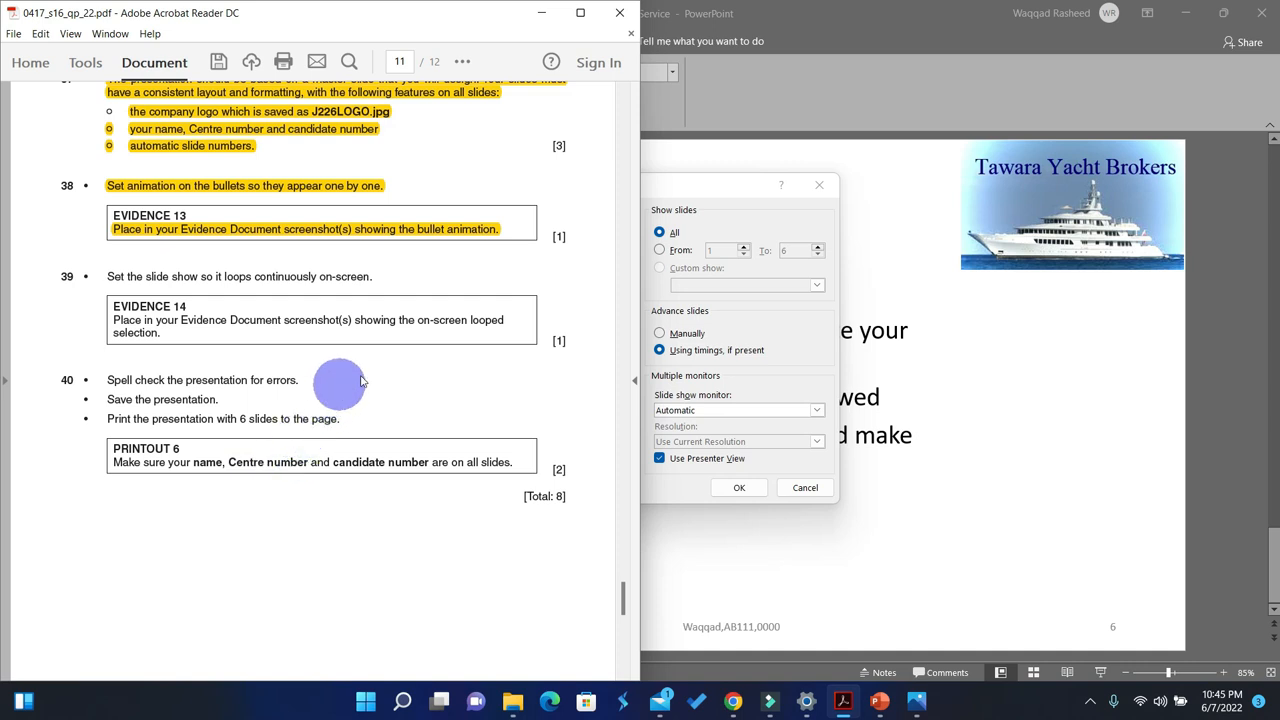
pyautogui.click(541, 13)
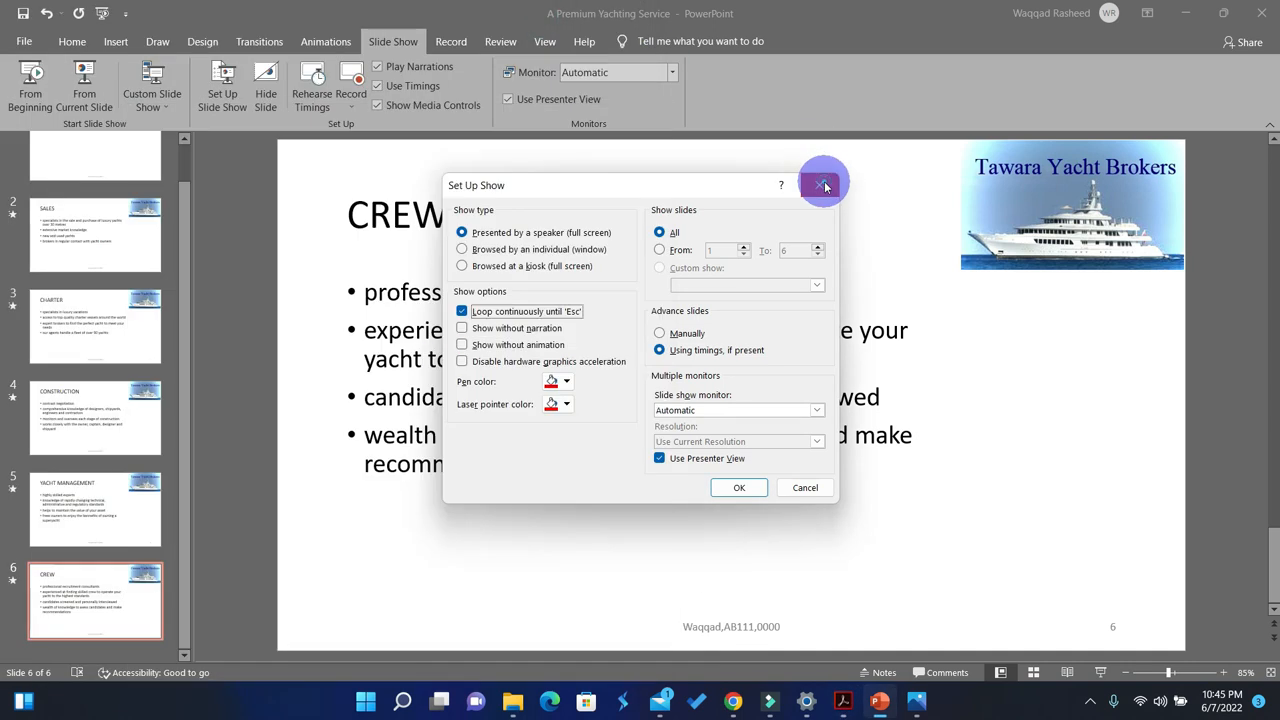
pyautogui.click(822, 185)
# Step: Correct the misspelled word 'asess' to 'assess' in the last bullet of slide 6, CREW
pyautogui.click(646, 436)
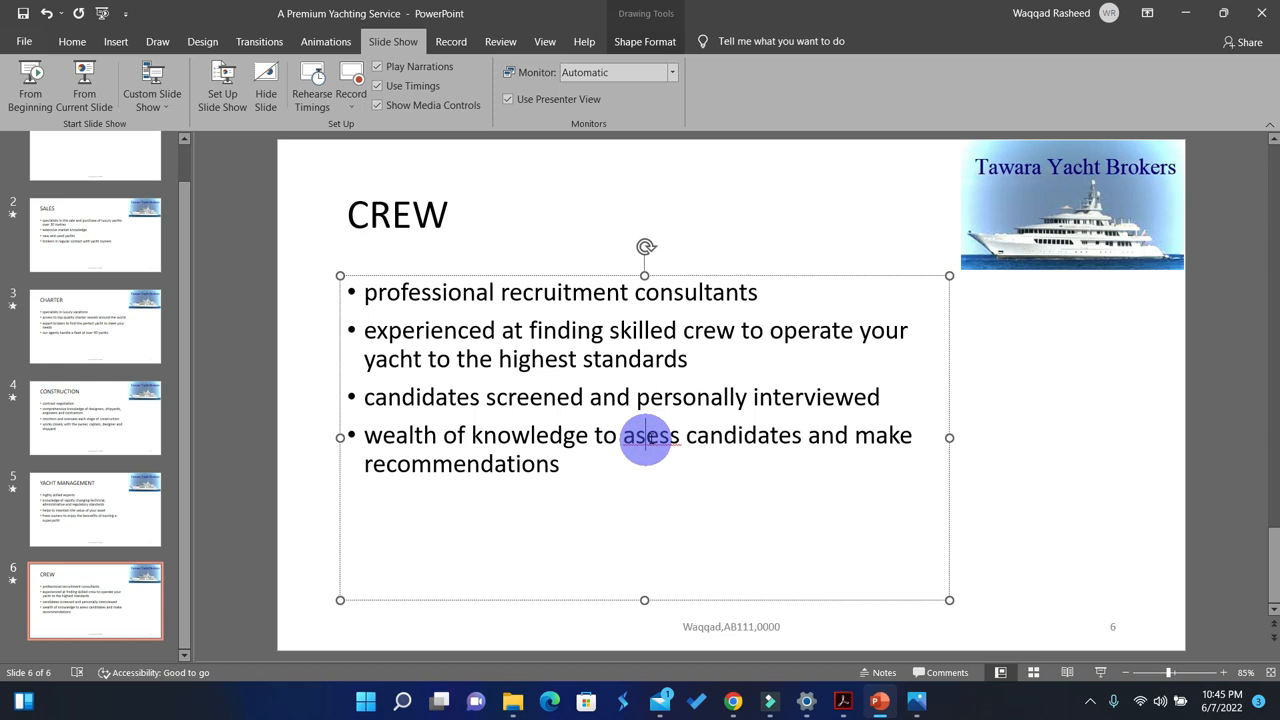
pyautogui.rightClick(646, 436)
pyautogui.click(665, 449)
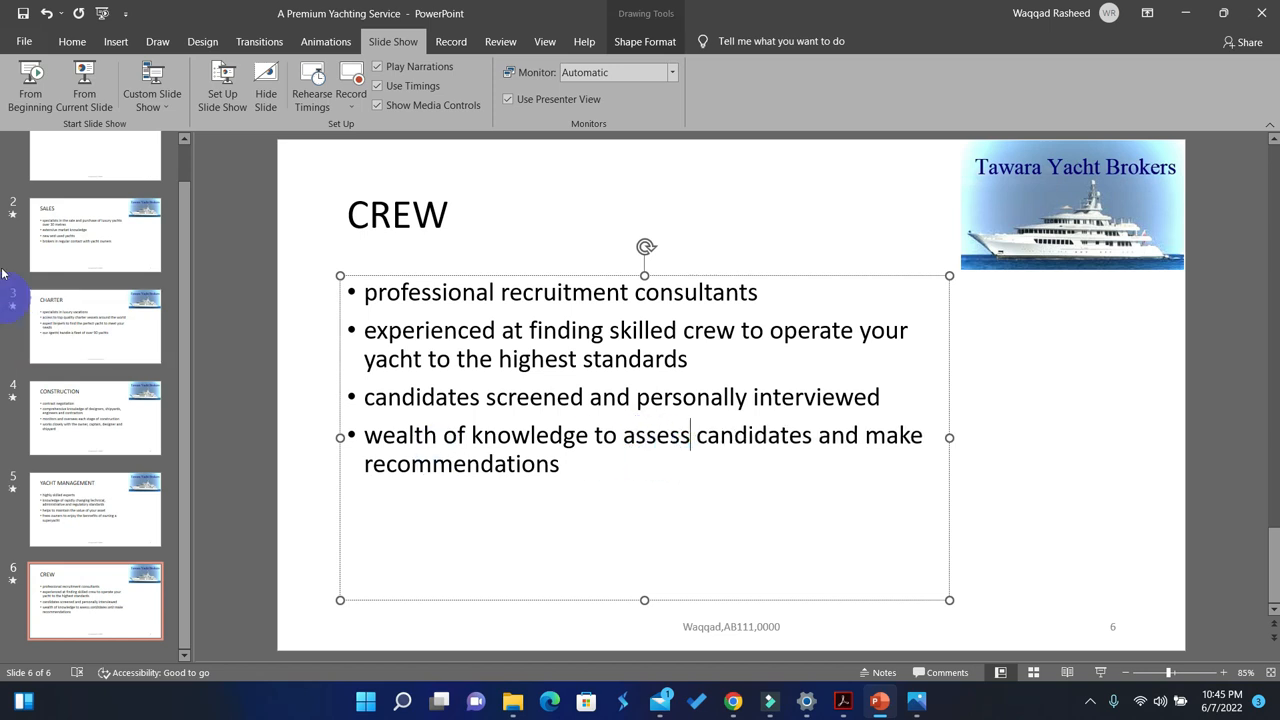
# Step: Replace the flagged word 'metres' with 'meters' in the first bullet of slide 2, SALES
pyautogui.scroll(2, 77, 214)
pyautogui.click(89, 194)
pyautogui.click(87, 254)
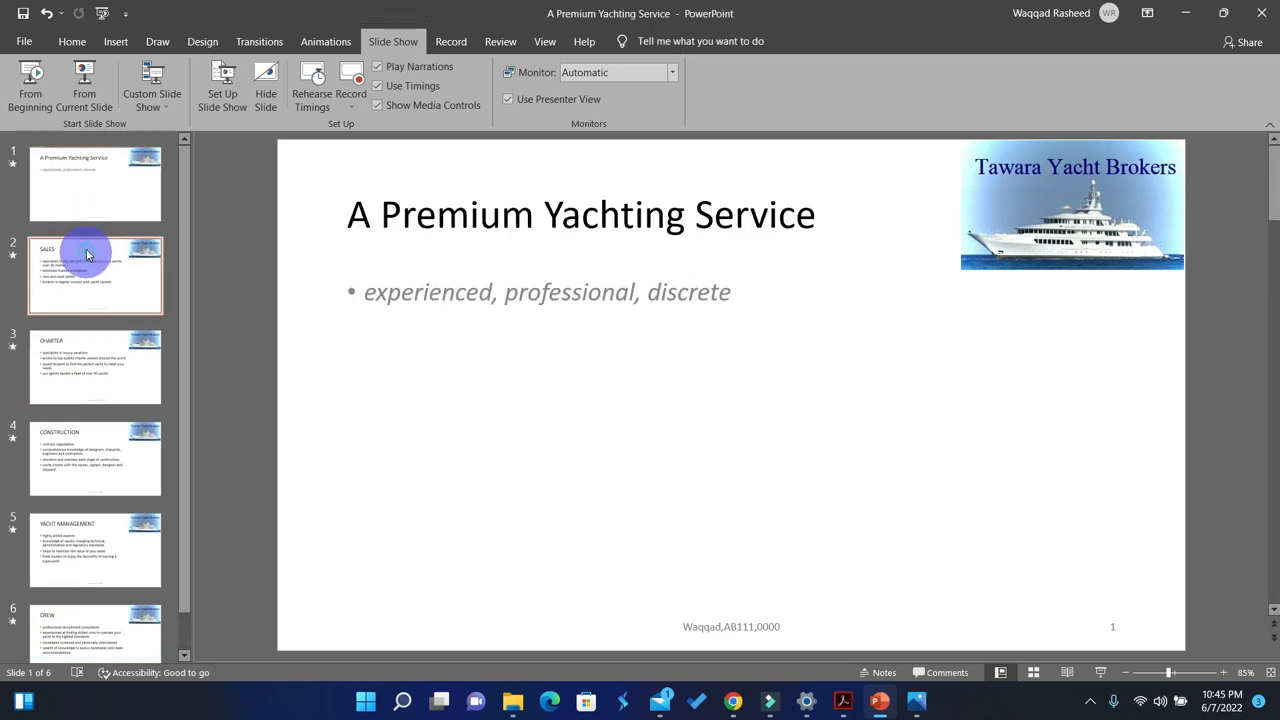
pyautogui.rightClick(505, 330)
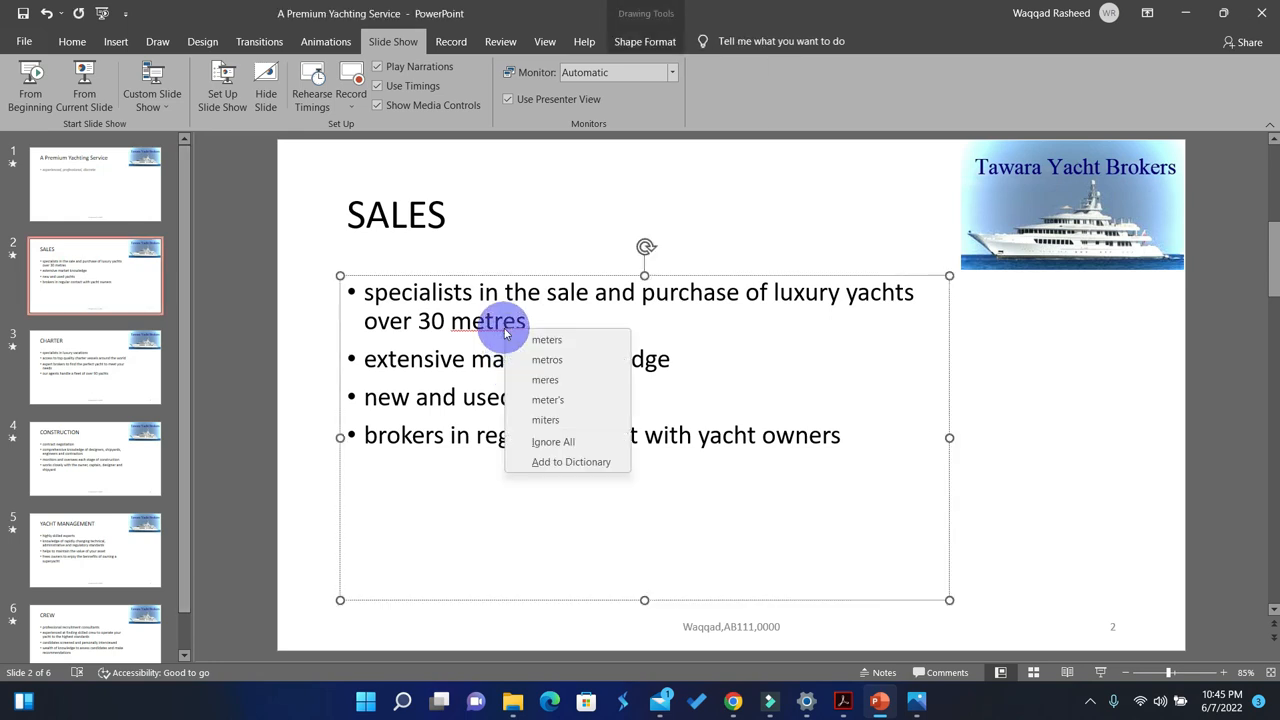
pyautogui.click(540, 340)
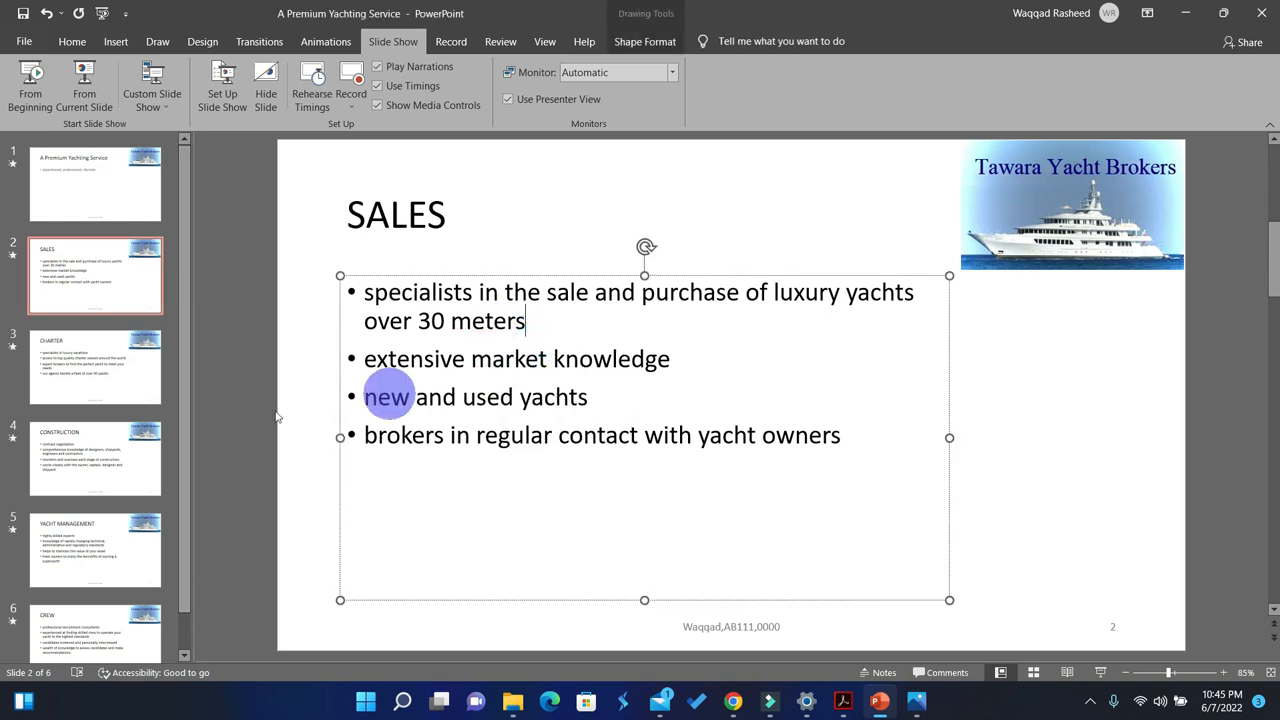
# Step: Check slides 3 and 4 for spelling errors and correct the flagged word to 'benefits' in the last bullet of slide 5, YACHT MANAGEMENT
pyautogui.click(72, 360)
pyautogui.click(103, 457)
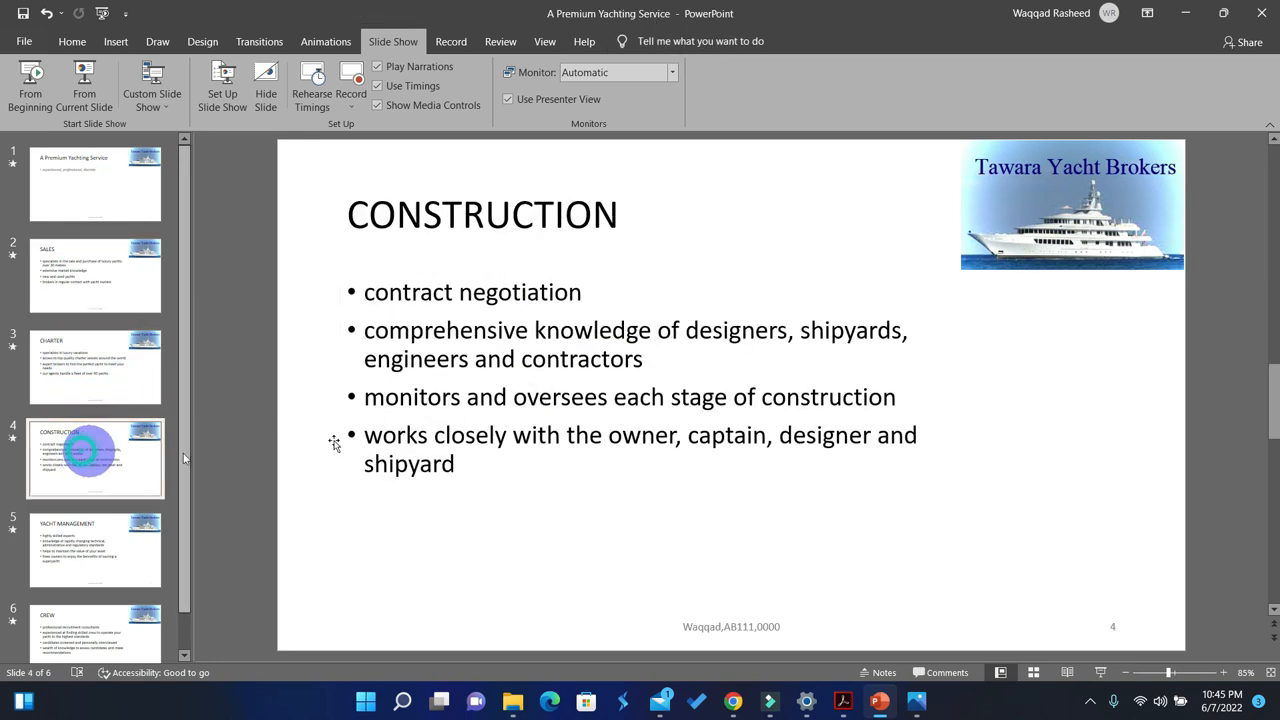
pyautogui.press('Down')
pyautogui.rightClick(665, 437)
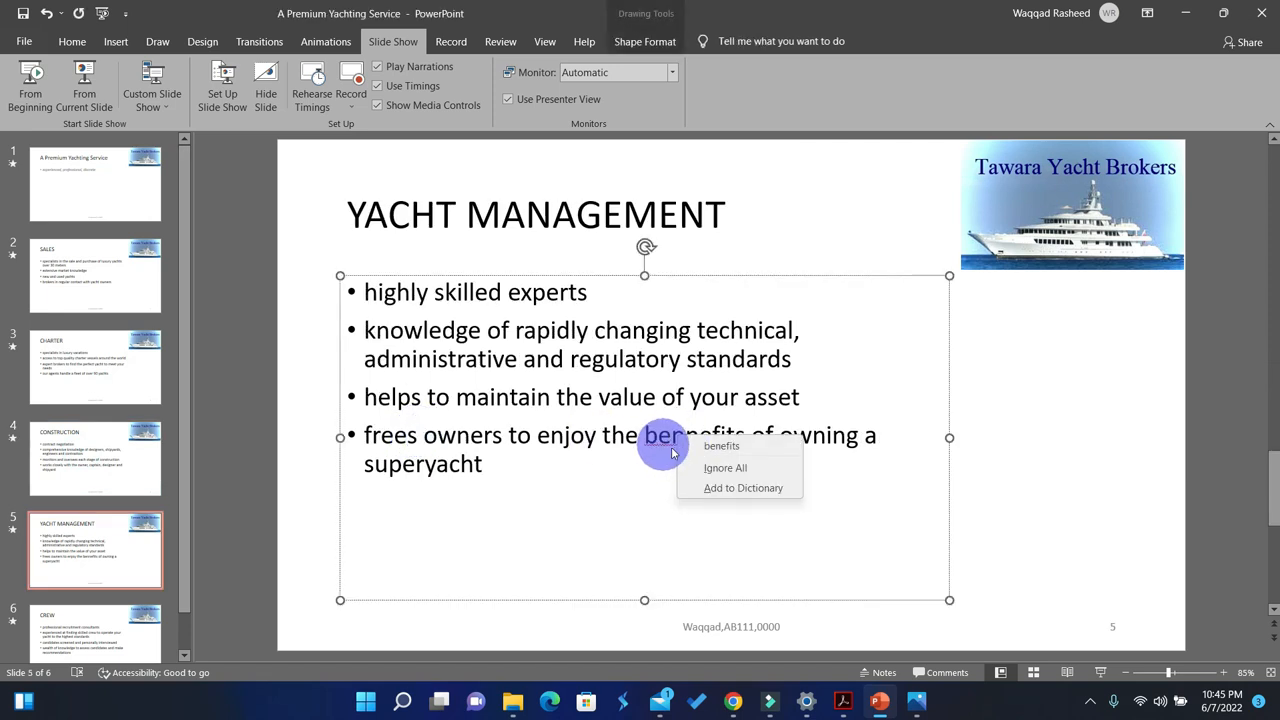
pyautogui.click(721, 446)
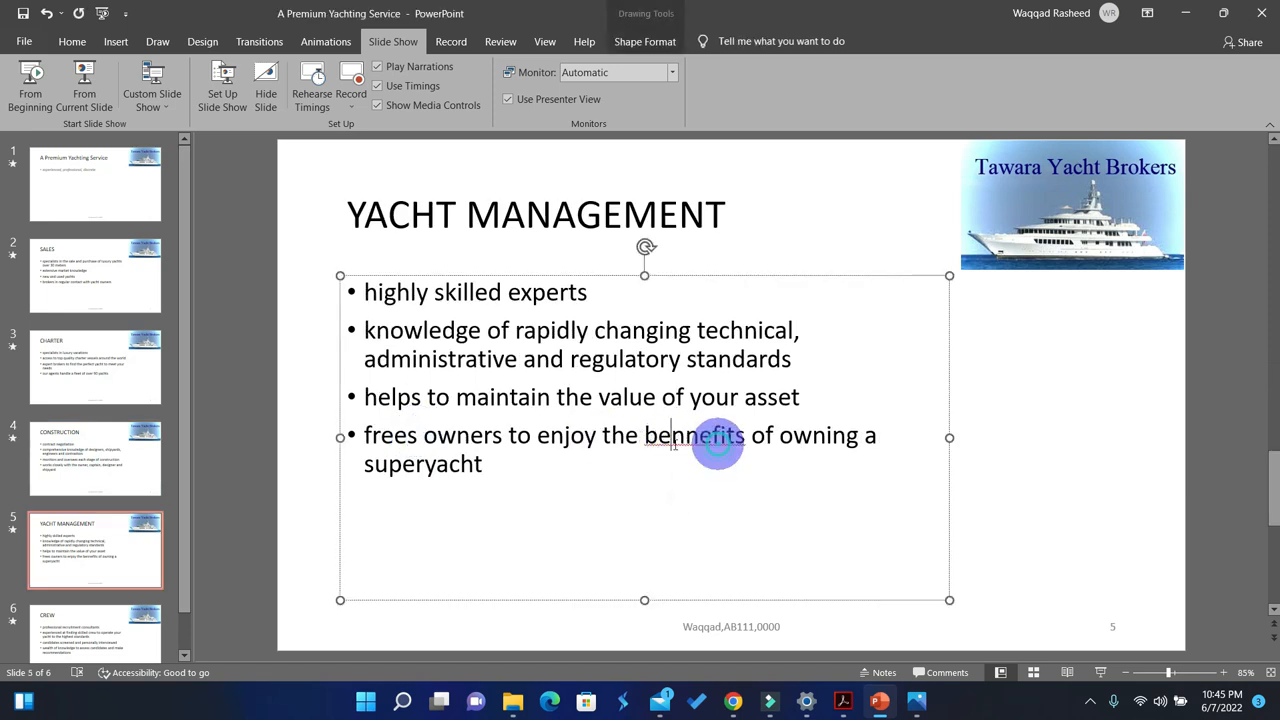
# Step: Look through the slides for remaining spelling errors and check the save and print instructions of task 40 in the question paper
pyautogui.click(78, 565)
pyautogui.scroll(-1, 77, 548)
pyautogui.click(80, 575)
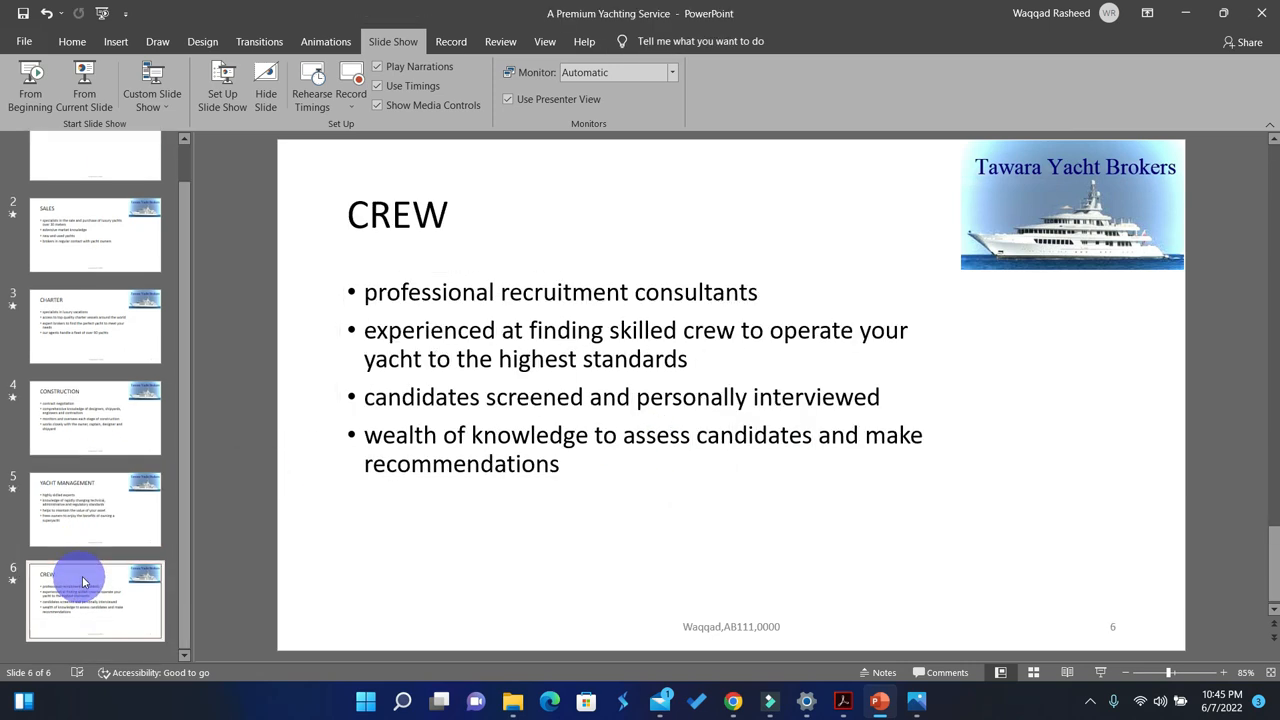
pyautogui.press('Up')
pyautogui.press('Up')
pyautogui.press('Up')
pyautogui.press('Up')
pyautogui.press('Up')
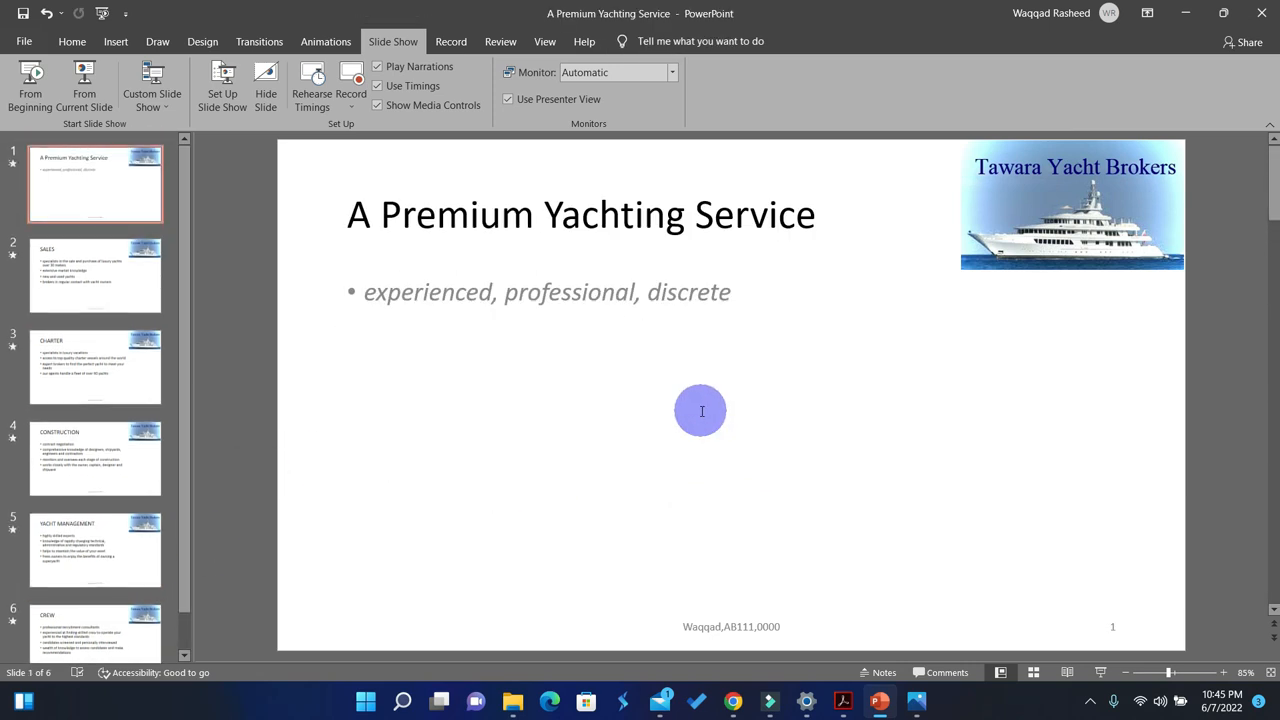
pyautogui.click(843, 702)
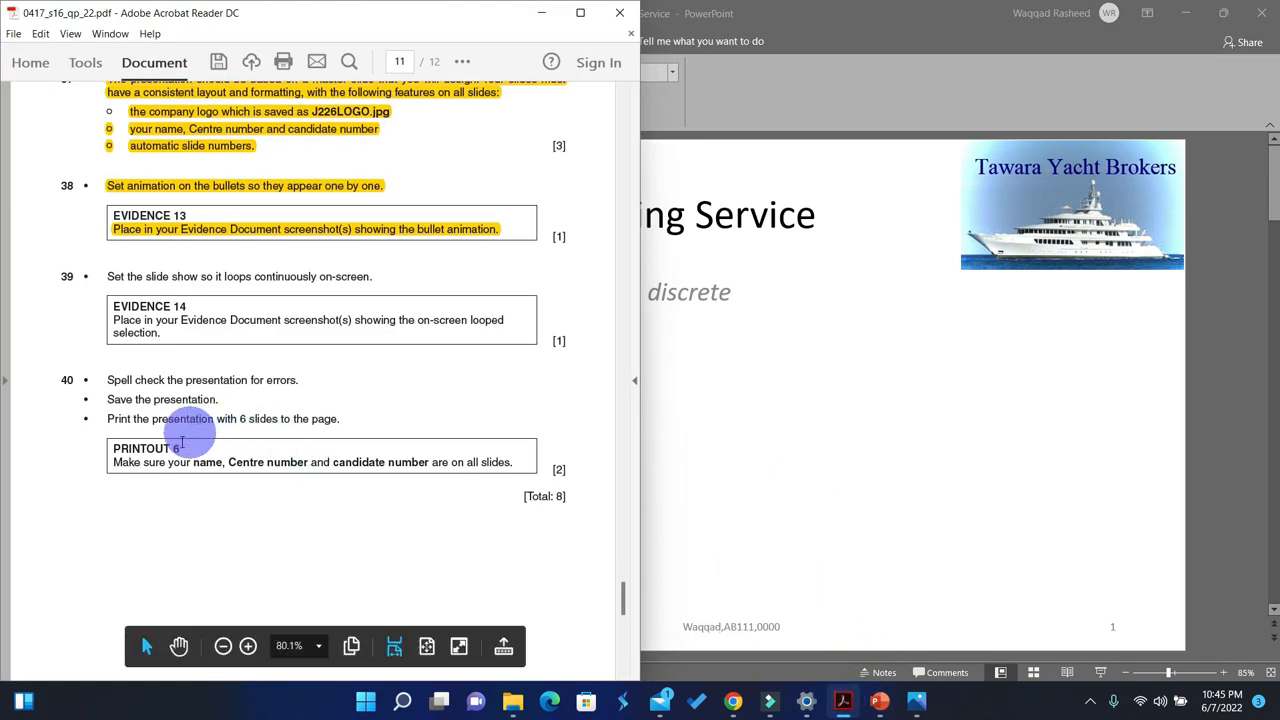
pyautogui.click(1088, 341)
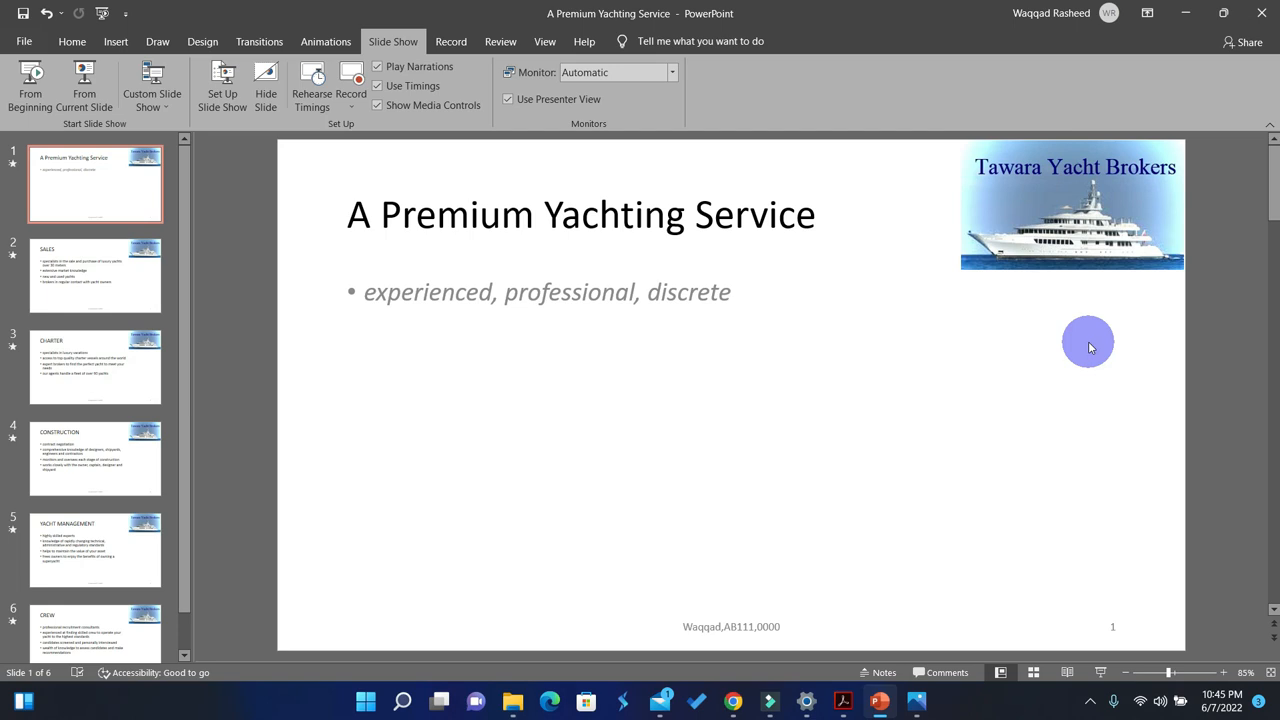
pyautogui.click(843, 702)
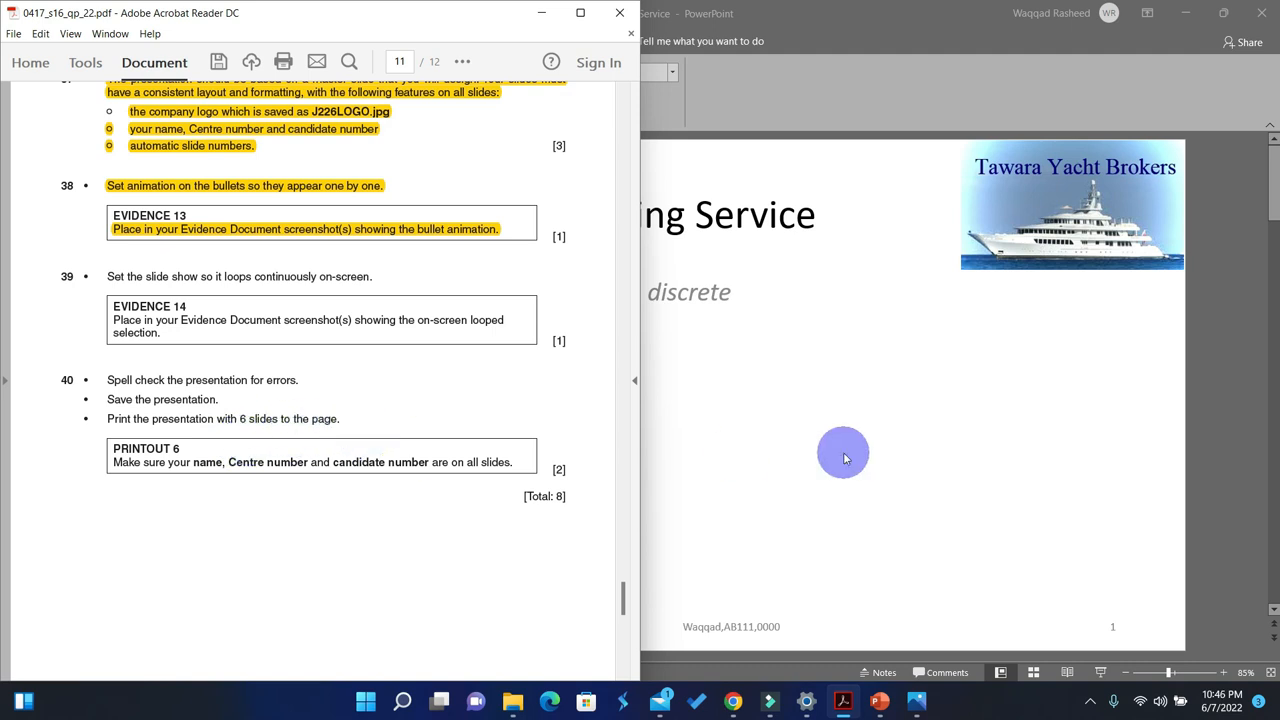
# Step: Switch to PowerPoint and set the presentation's print layout to 6 Slides Horizontal handouts, leaving the print settings without printing
pyautogui.click(840, 452)
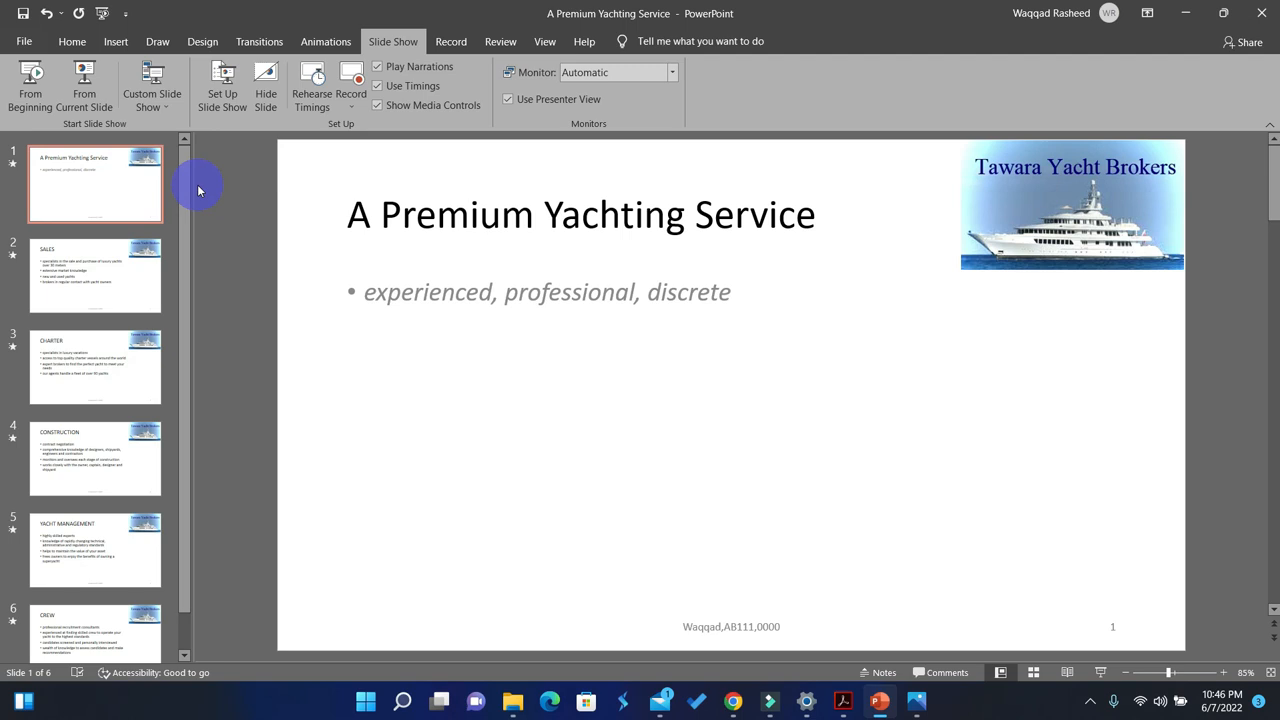
pyautogui.hotkey('ctrl', 'p')
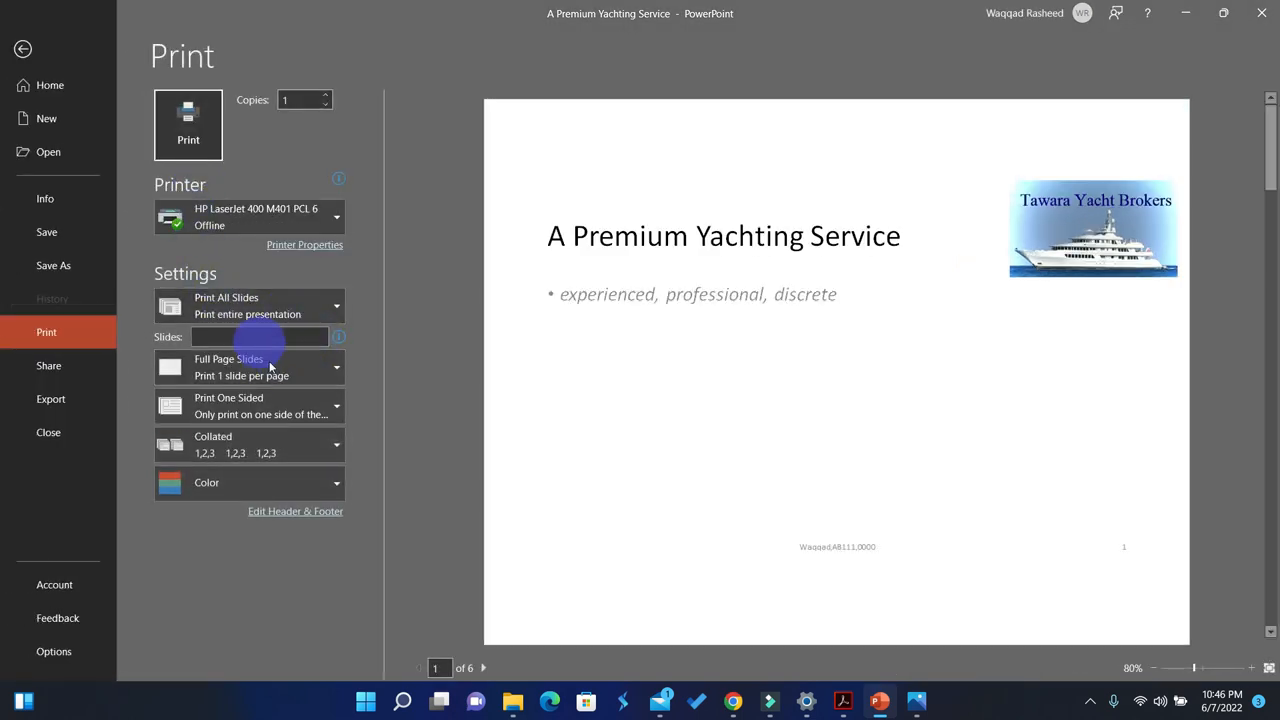
pyautogui.click(246, 374)
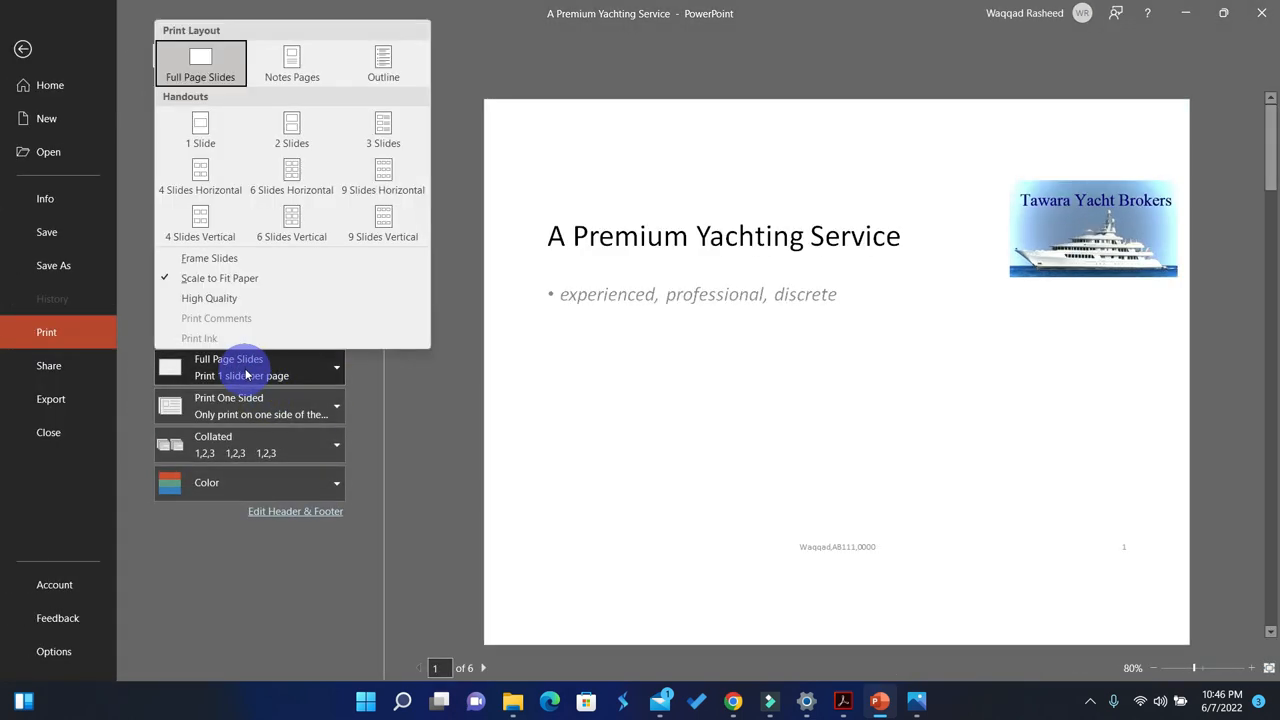
pyautogui.click(288, 180)
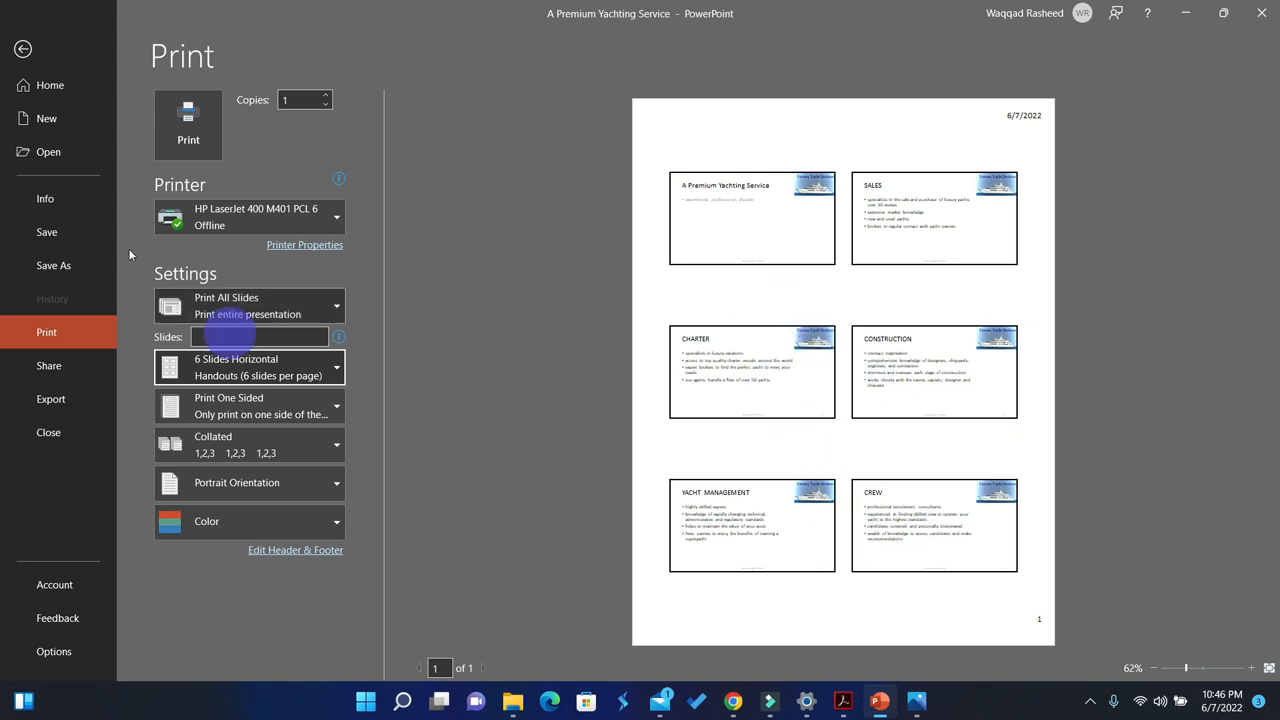
pyautogui.click(24, 48)
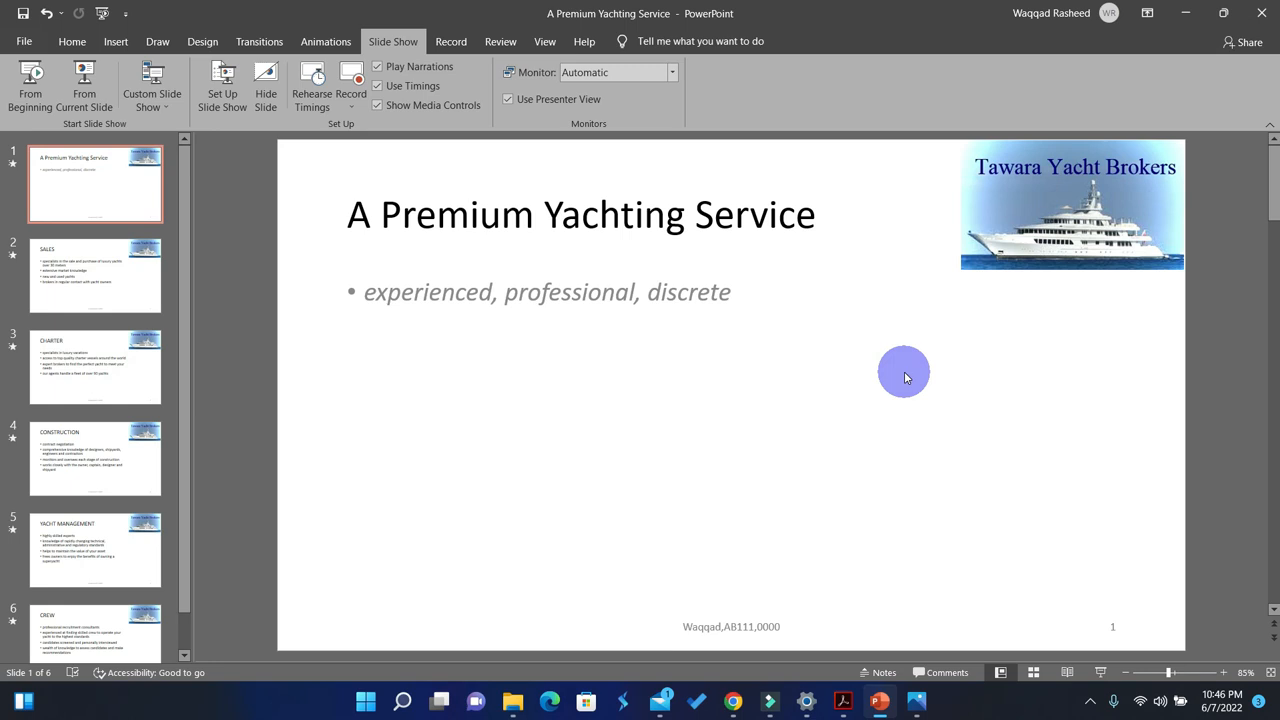
pyautogui.click(1090, 701)
pyautogui.click(1105, 628)
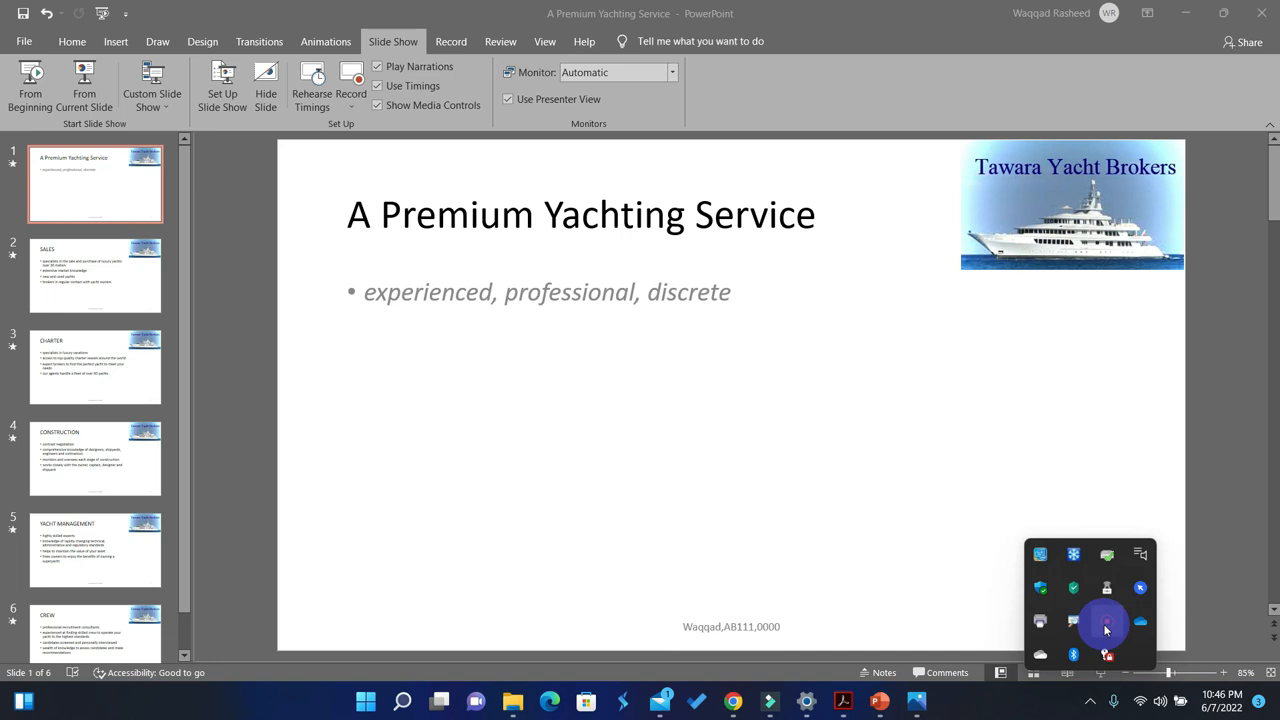